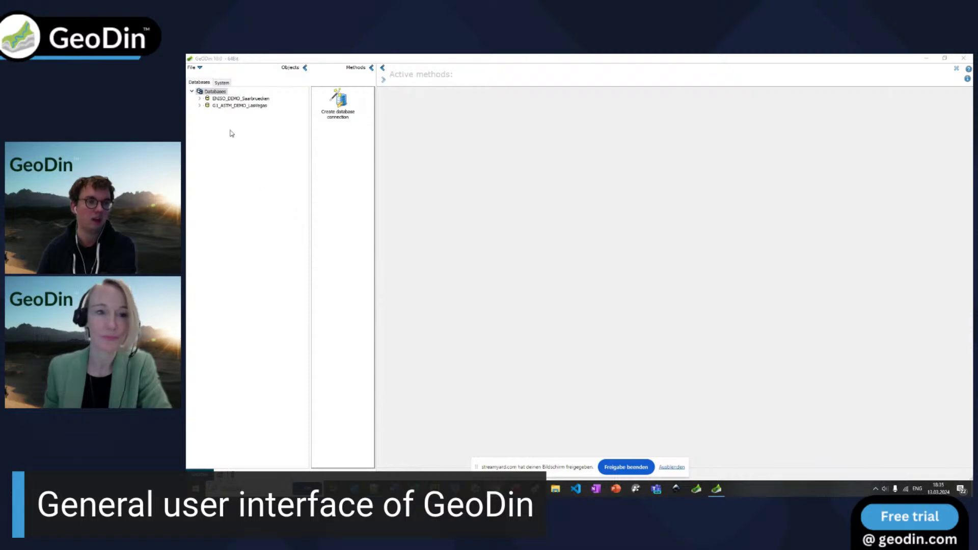
# Expand the Las Vegas ASTM demo database down to the list of all objects in its Demo project
pyautogui.click(202, 107)
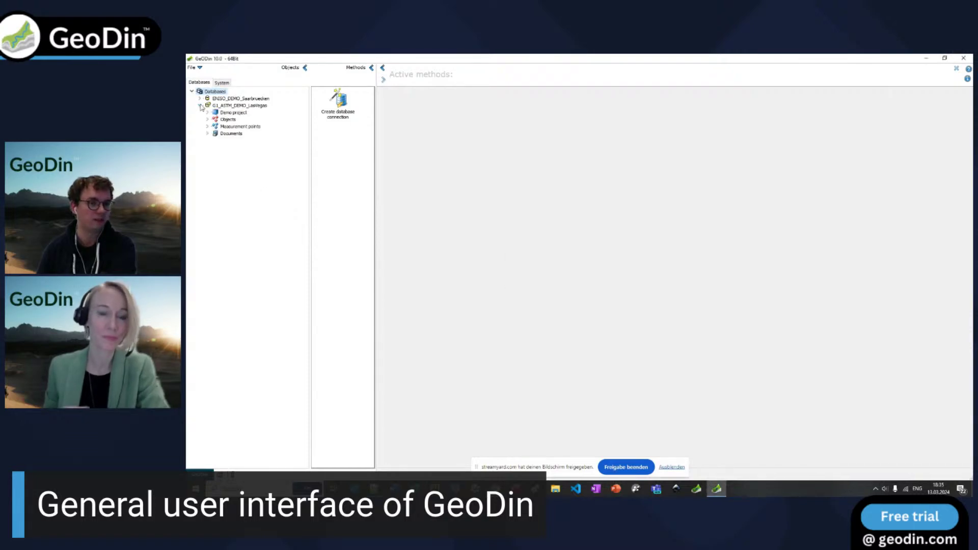
pyautogui.click(227, 106)
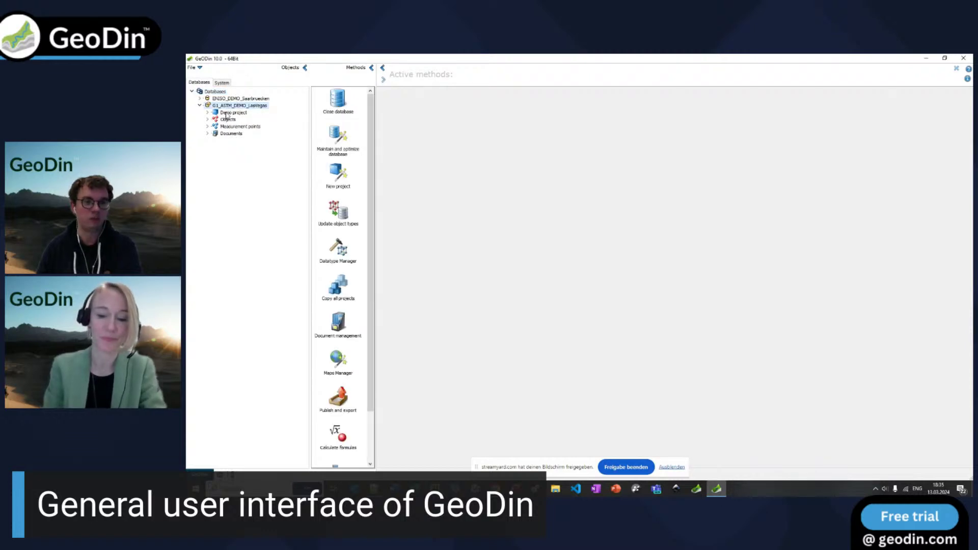
pyautogui.doubleClick(226, 113)
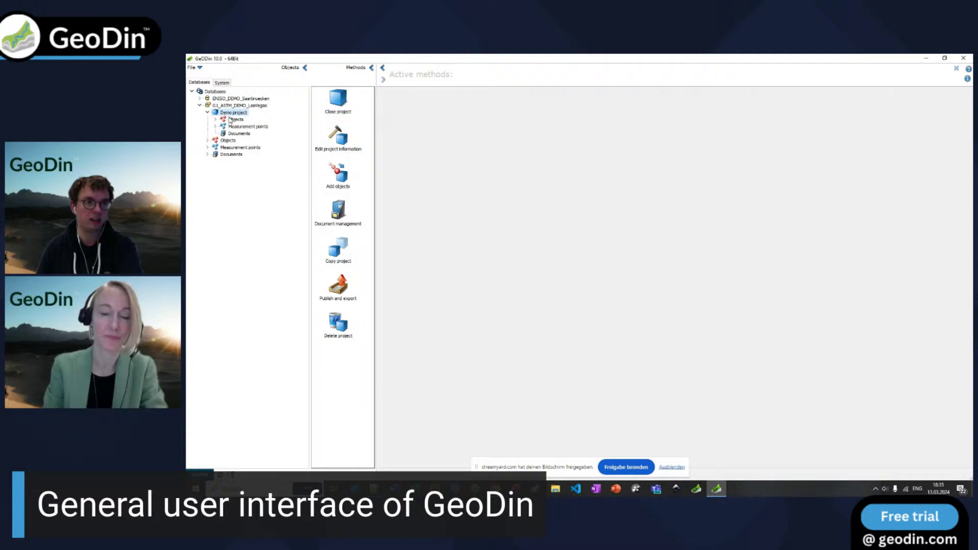
pyautogui.doubleClick(230, 120)
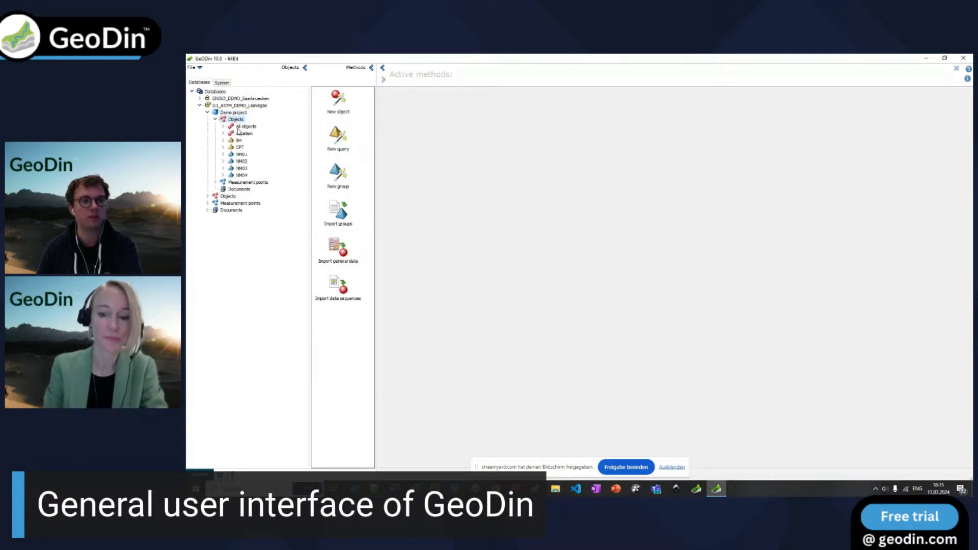
pyautogui.doubleClick(239, 126)
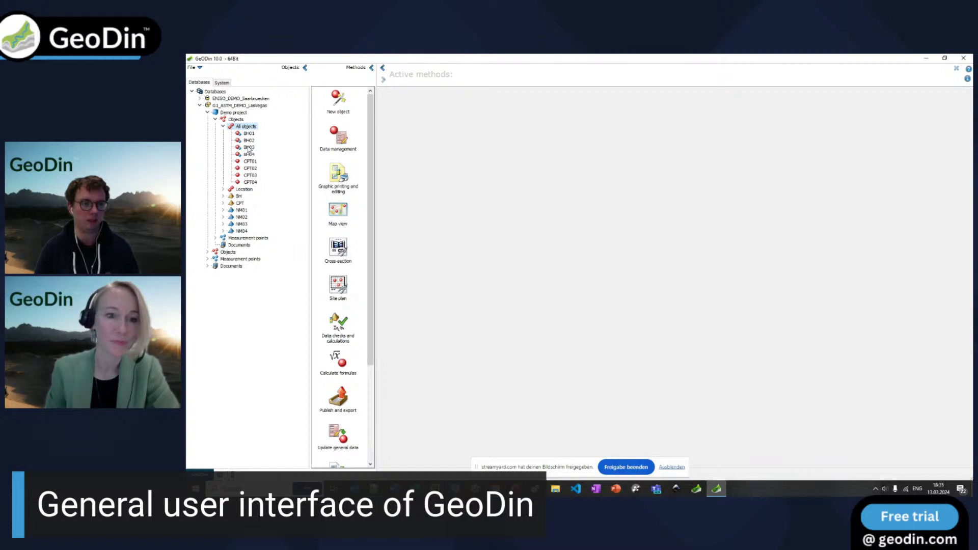
# Review the methods available for the Las Vegas database, the Demo project and its full object list
pyautogui.click(227, 112)
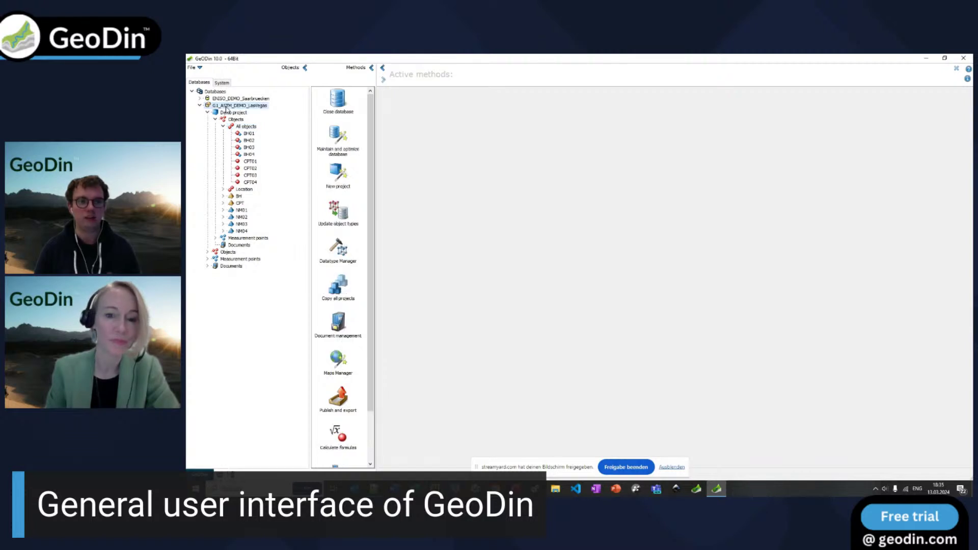
pyautogui.click(230, 120)
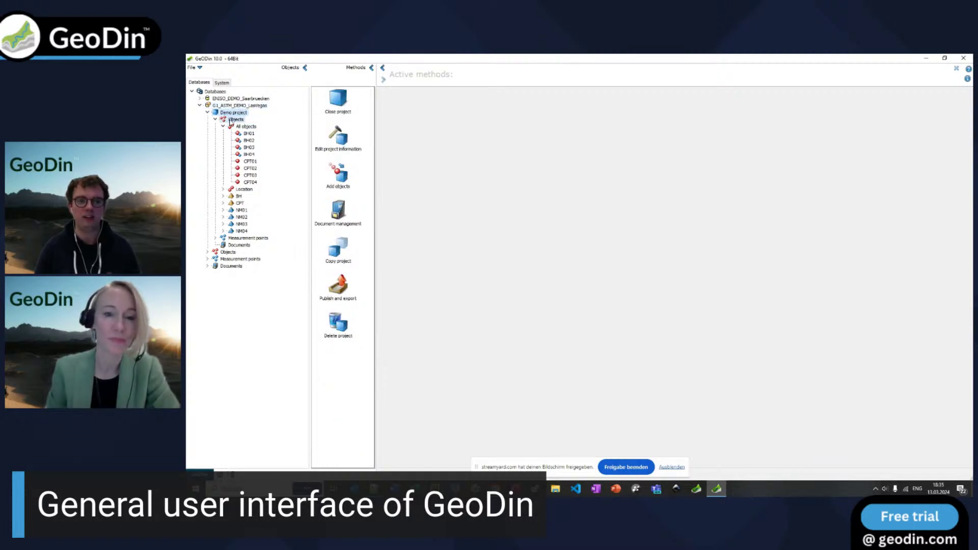
pyautogui.click(242, 126)
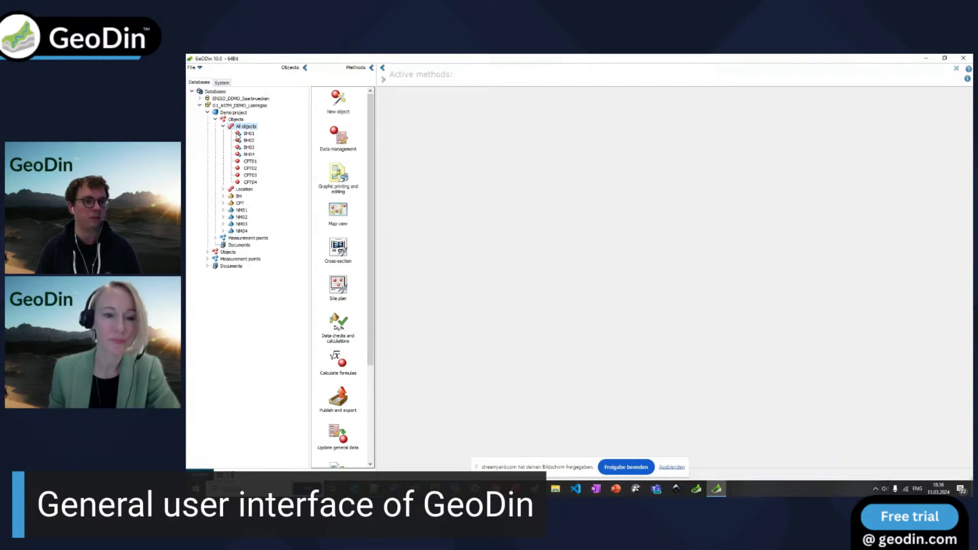
# Open borehole BH01 in data management and enable editing of its location record
pyautogui.click(248, 133)
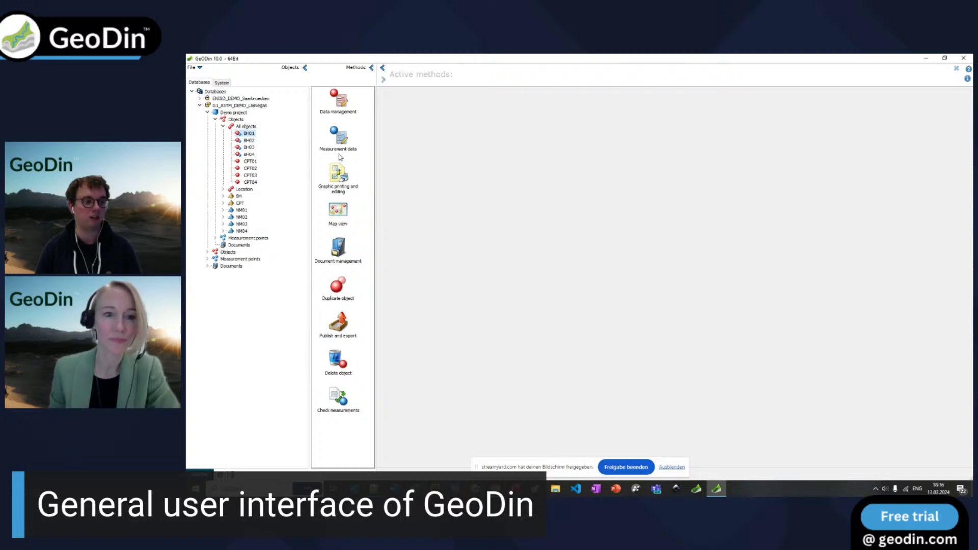
pyautogui.click(354, 104)
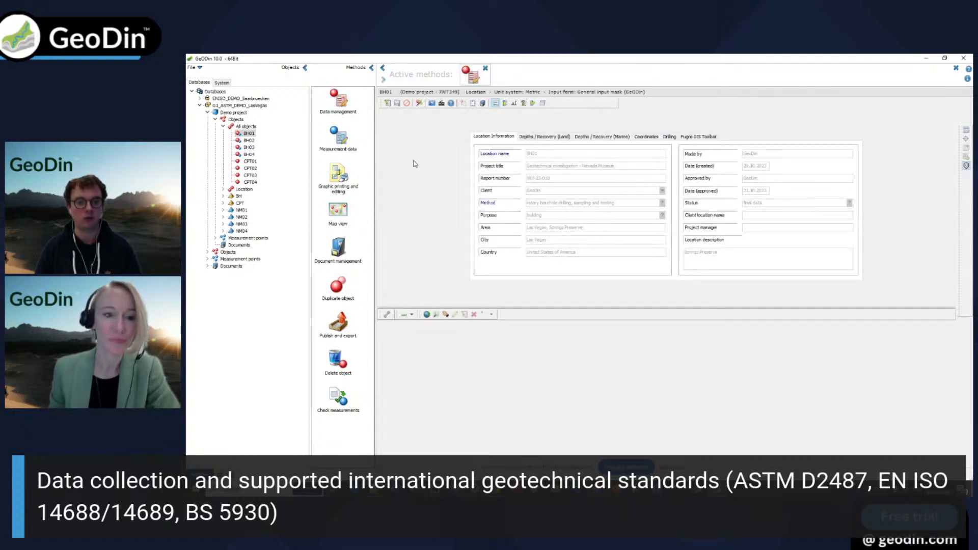
pyautogui.click(387, 104)
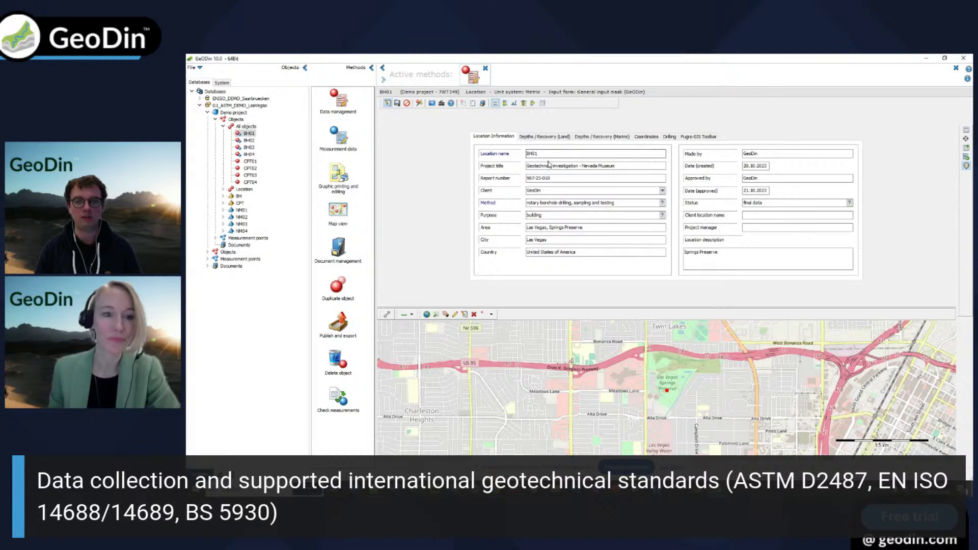
# Examine the dictionary of investigation methods for BH01 without changing the entry, and view the borehole's coordinates and map location
pyautogui.click(662, 202)
pyautogui.scroll(-2, 606, 320)
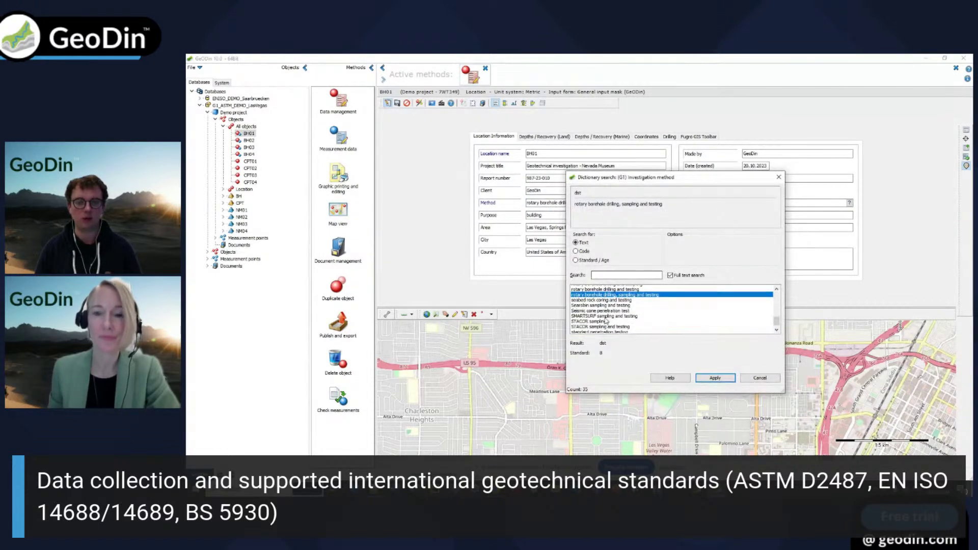
pyautogui.scroll(-1, 606, 320)
pyautogui.scroll(3, 617, 300)
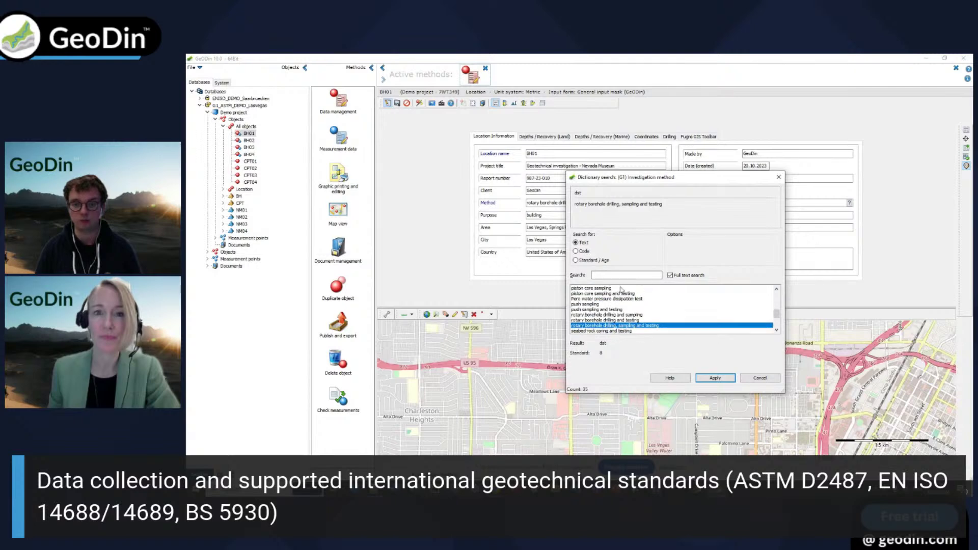
pyautogui.click(778, 177)
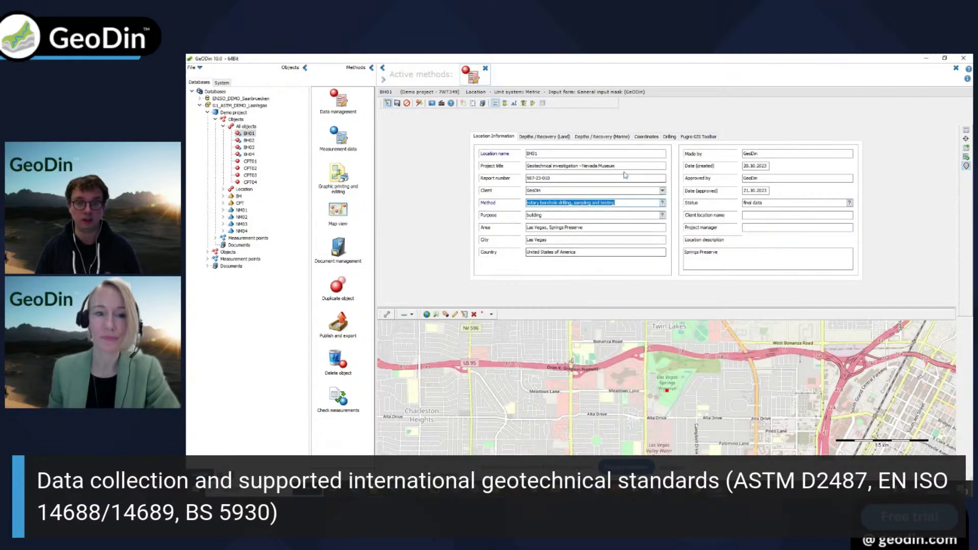
pyautogui.click(638, 140)
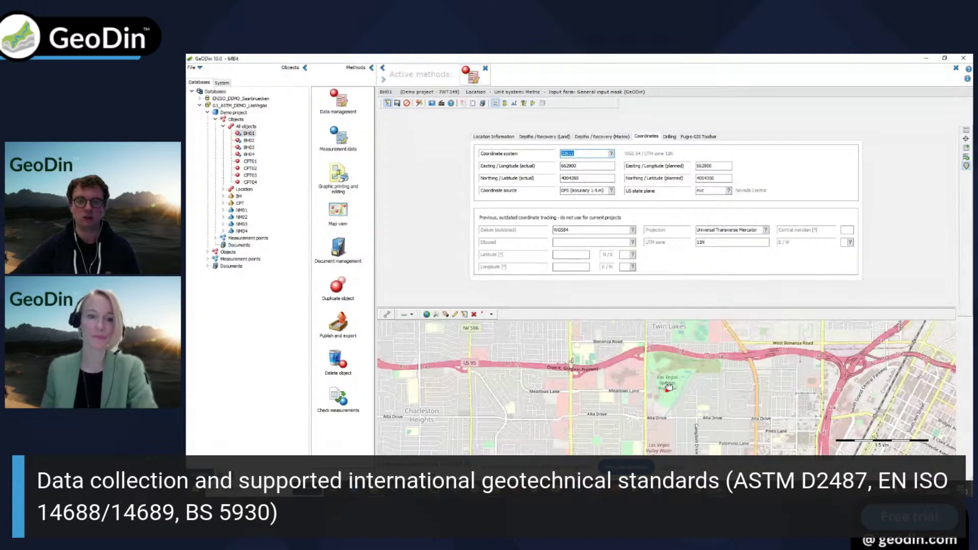
# Add a second layer/sample description set to BH01's ground descriptions and view the coding standards offered for it
pyautogui.click(505, 104)
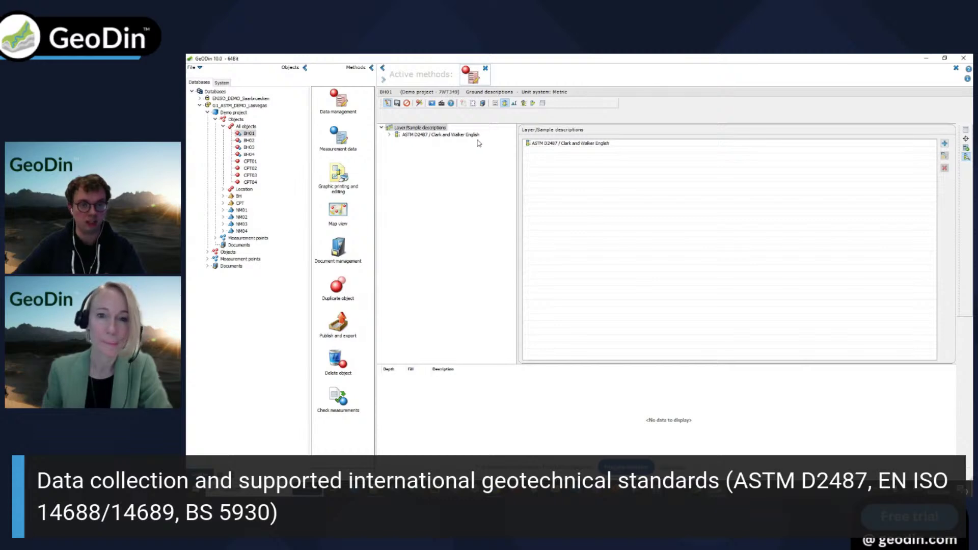
pyautogui.click(944, 145)
pyautogui.click(438, 142)
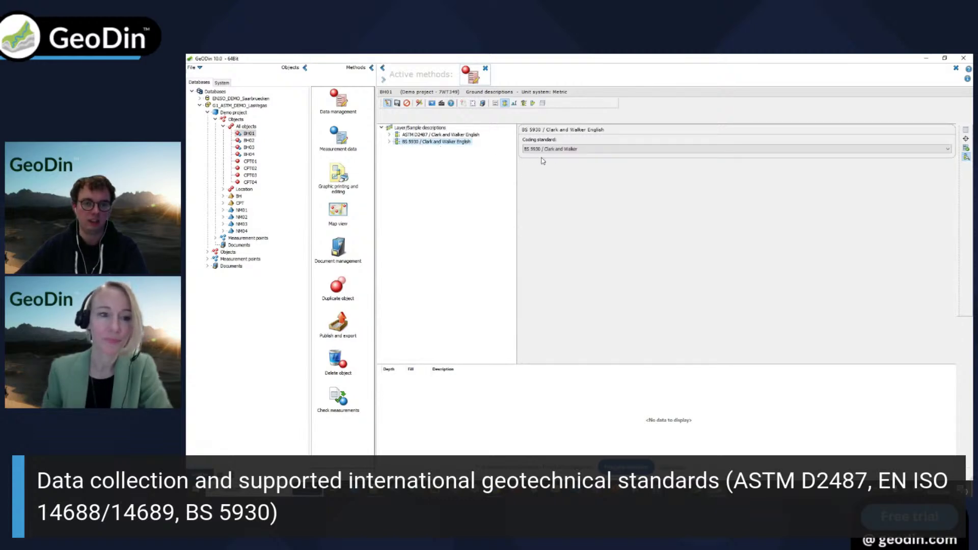
pyautogui.click(558, 151)
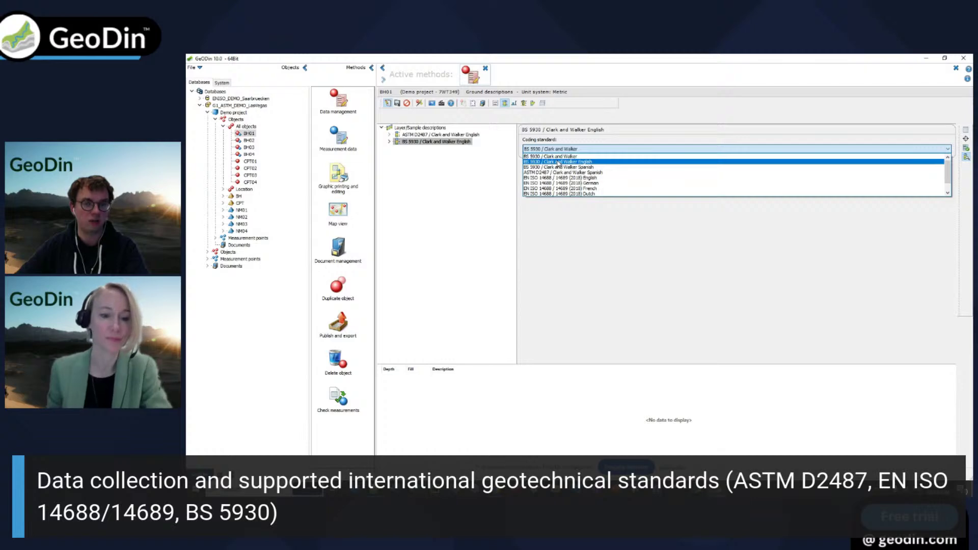
pyautogui.click(414, 134)
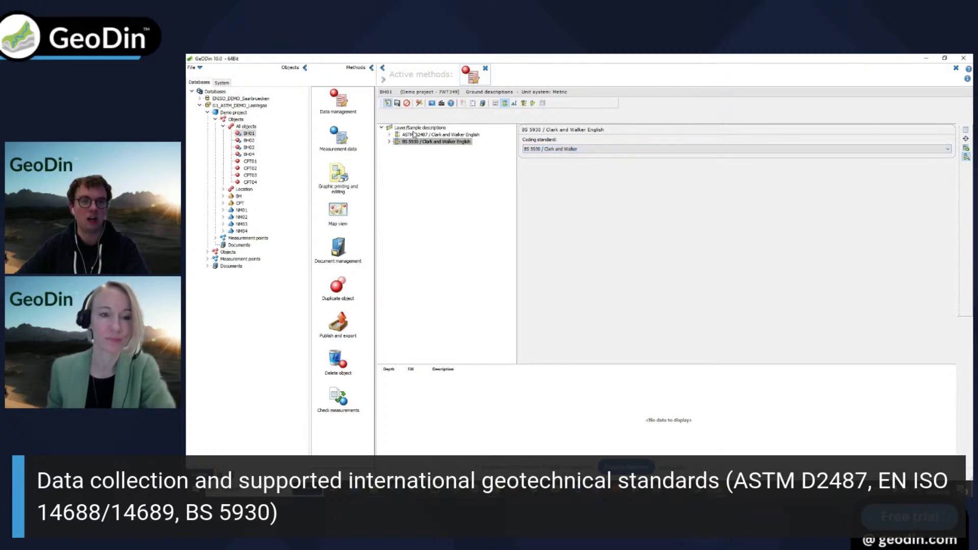
# Expand the borehole log layers under ASTM D2487 / Clark and Walker English and inspect the 17.90 m and 51.50 m layers
pyautogui.doubleClick(415, 135)
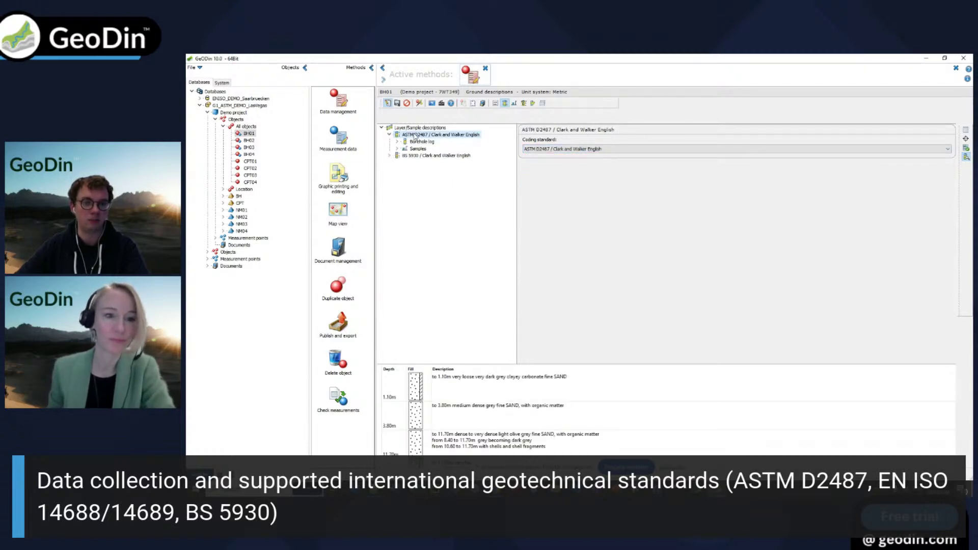
pyautogui.doubleClick(416, 142)
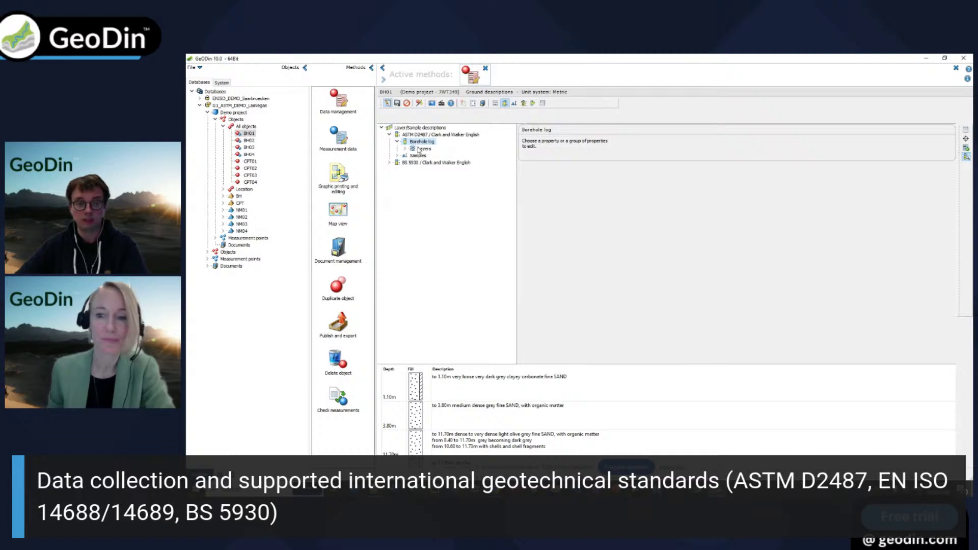
pyautogui.doubleClick(419, 149)
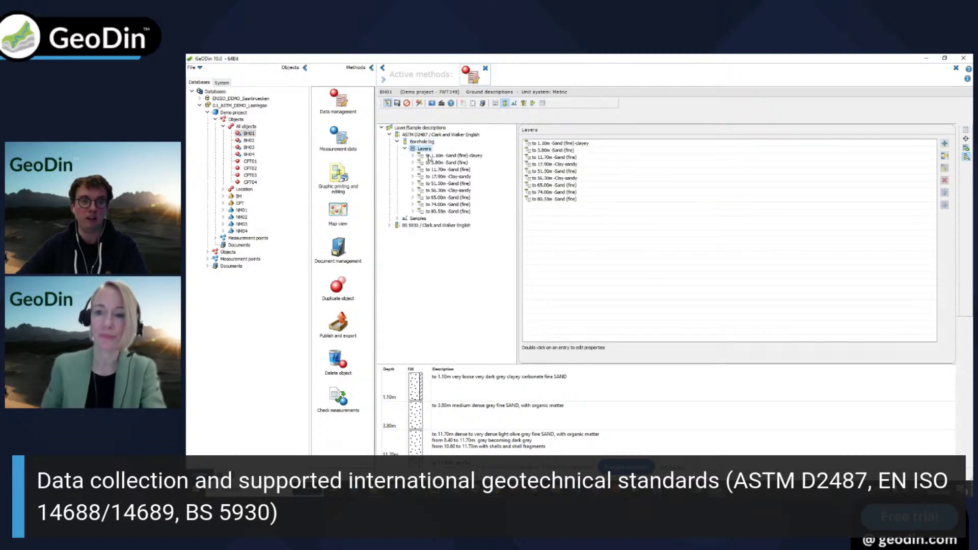
pyautogui.click(435, 178)
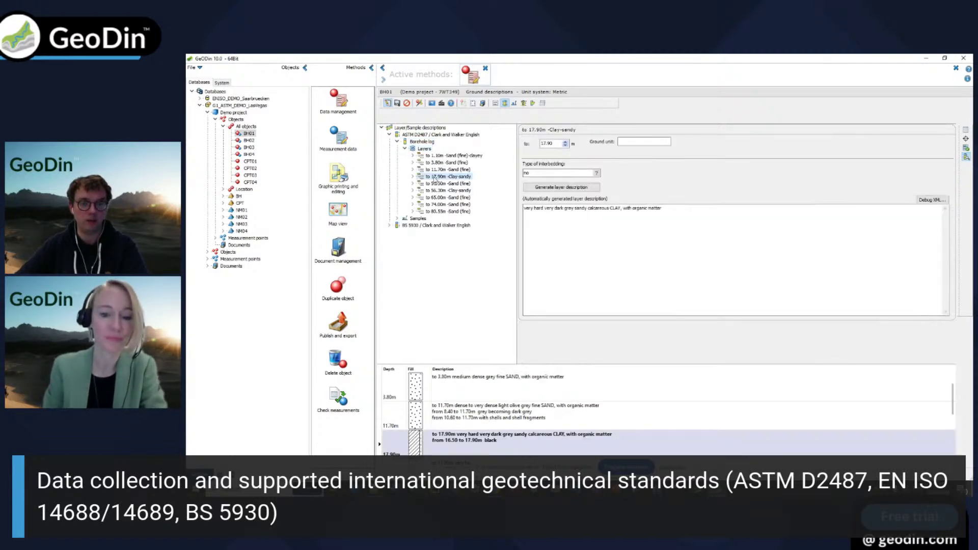
pyautogui.click(436, 183)
# Add a new layer to the ASTM D2487 borehole log and set its lower depth to 95 m
pyautogui.click(426, 149)
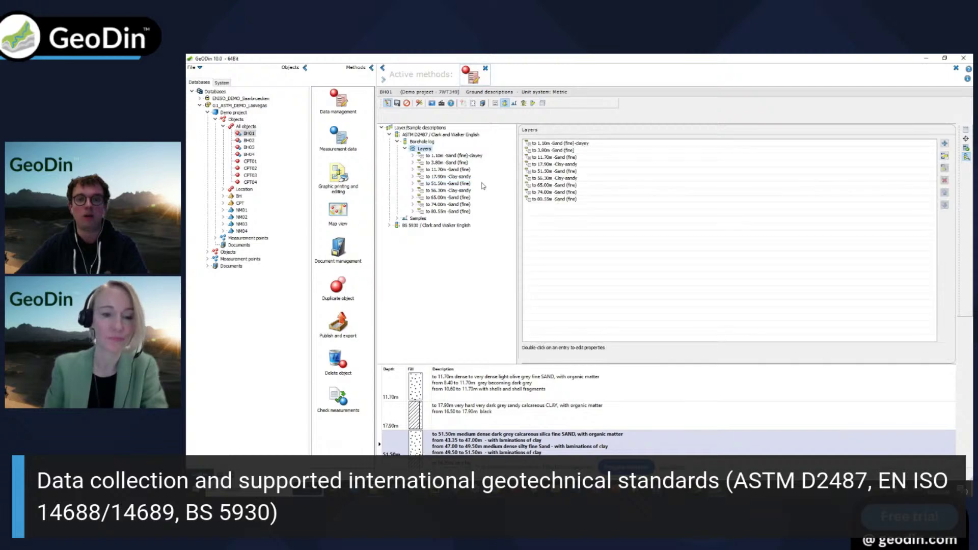
pyautogui.click(944, 144)
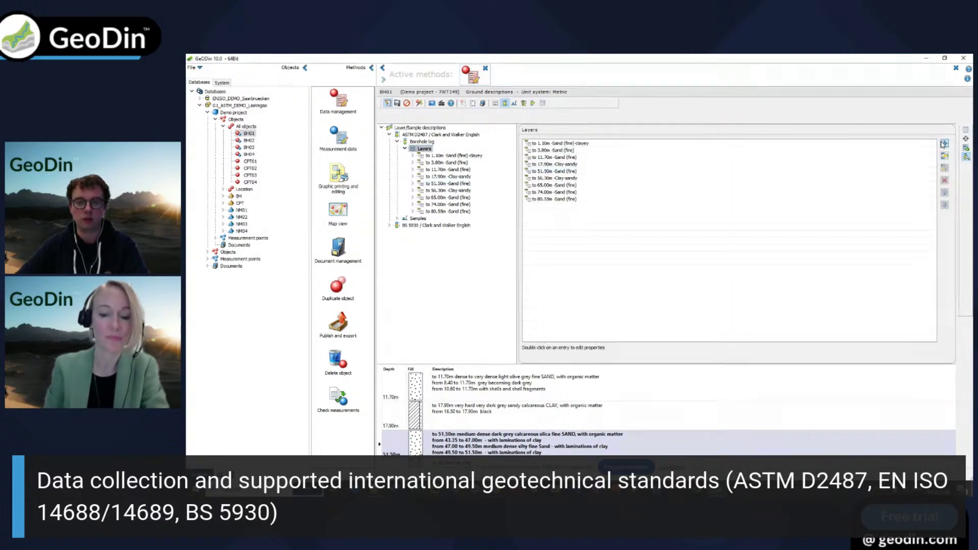
pyautogui.click(428, 222)
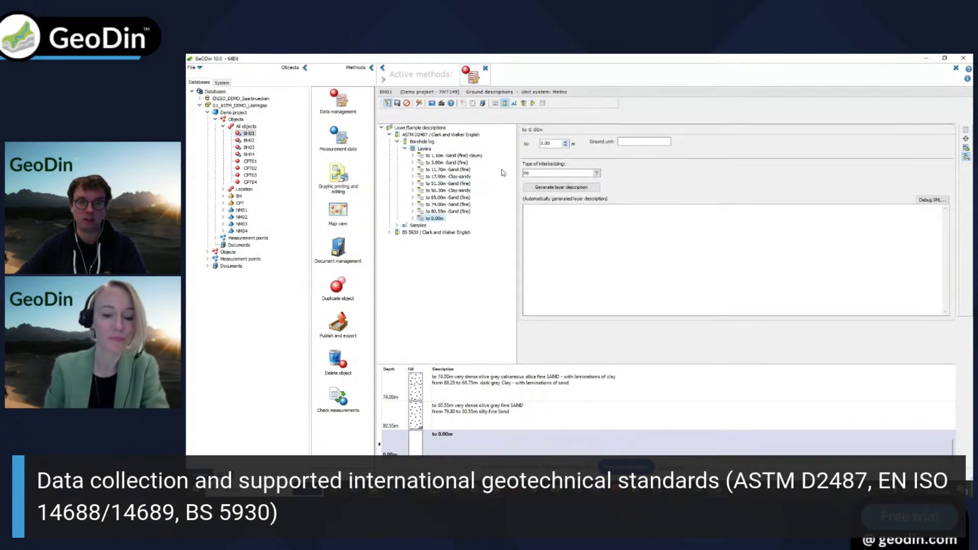
pyautogui.doubleClick(552, 144)
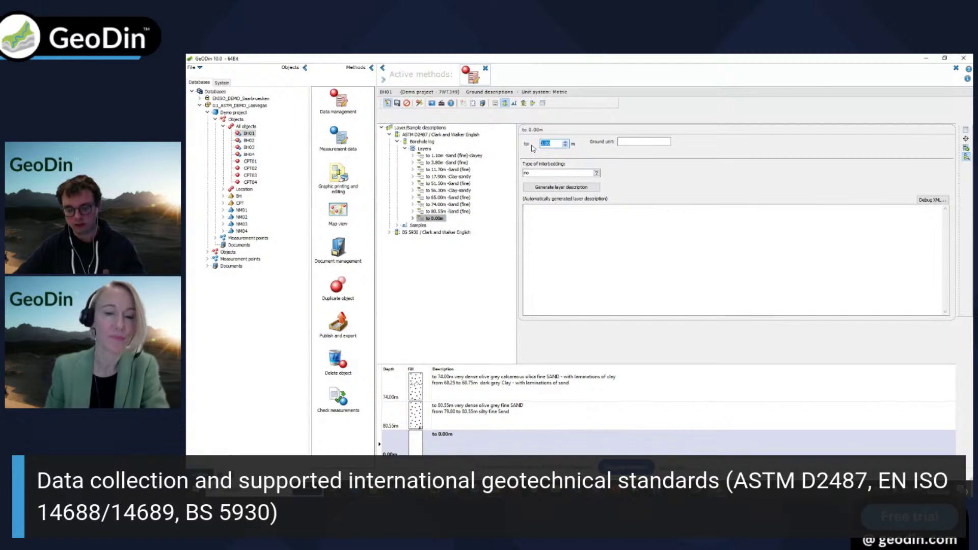
pyautogui.write('95')
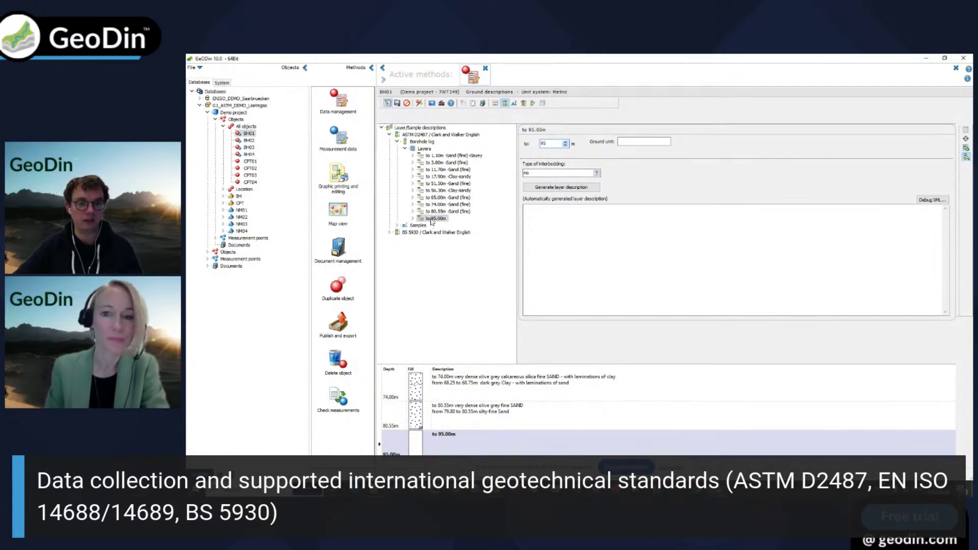
# Set the ground type of the new 95 m layer to Fine Grained Cohesive Soil
pyautogui.doubleClick(432, 219)
pyautogui.click(429, 226)
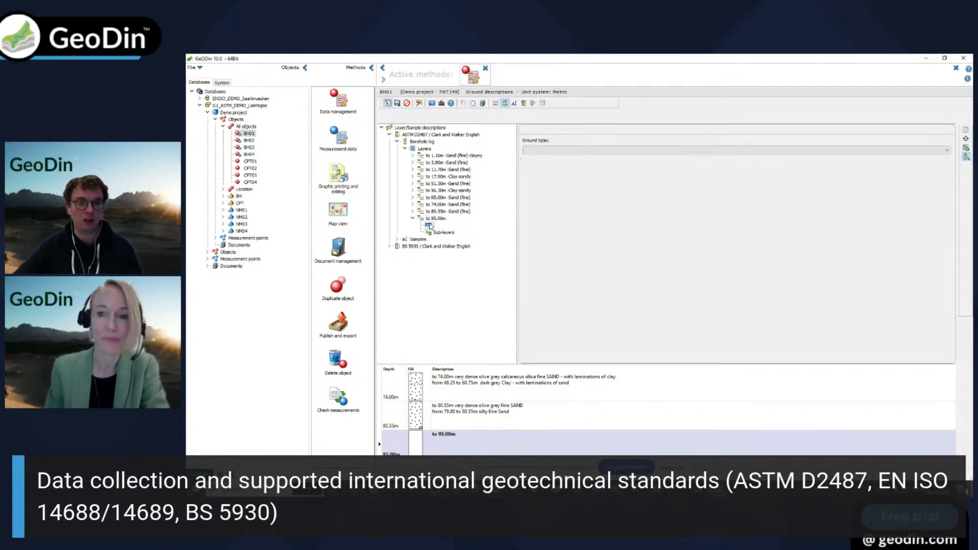
pyautogui.click(619, 152)
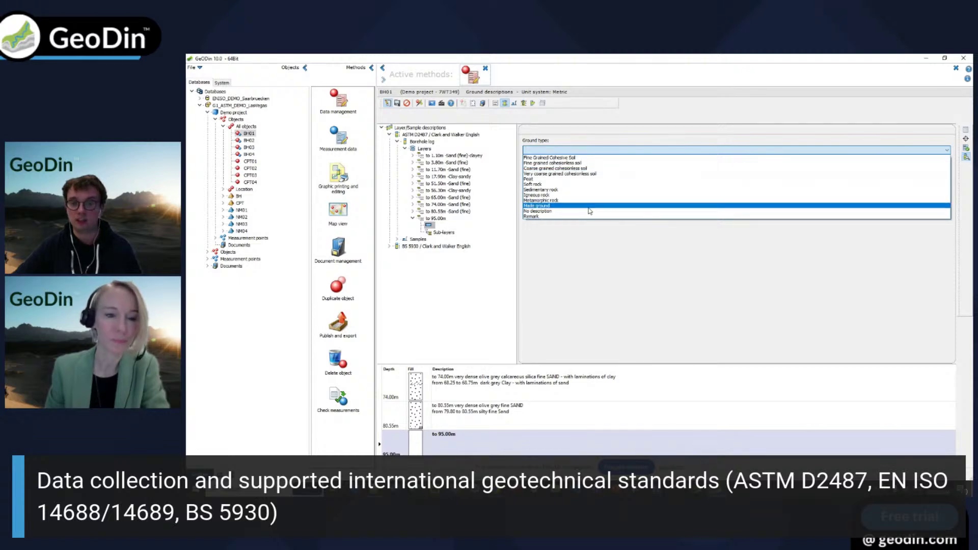
pyautogui.click(567, 159)
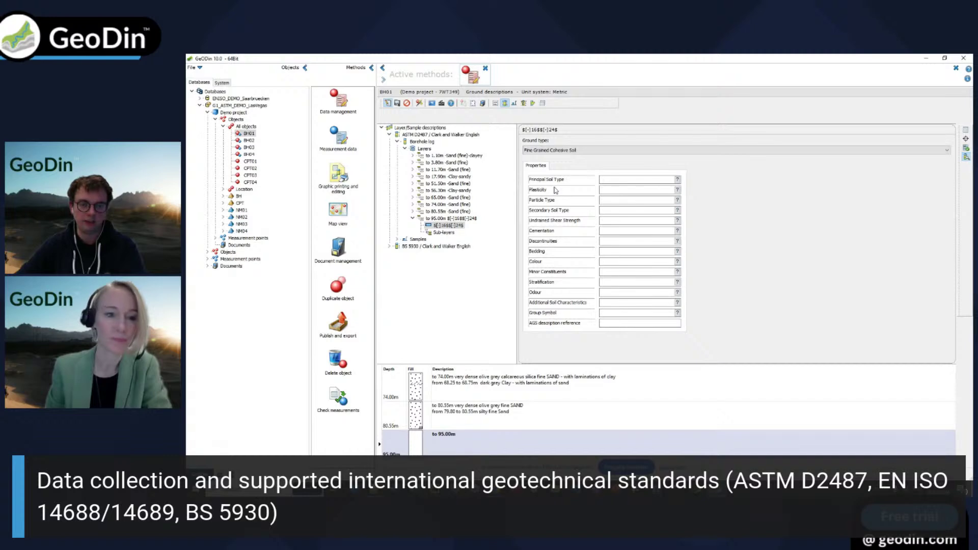
# Switch the 95 m layer to Coarse grained cohesionless soil to compare its properties, and return it to Fine Grained Cohesive Soil
pyautogui.click(565, 149)
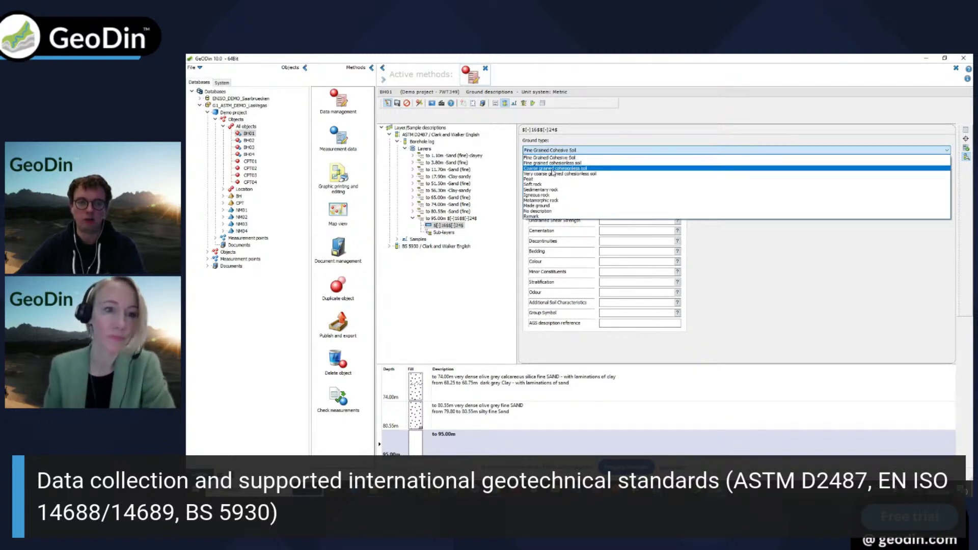
pyautogui.click(552, 168)
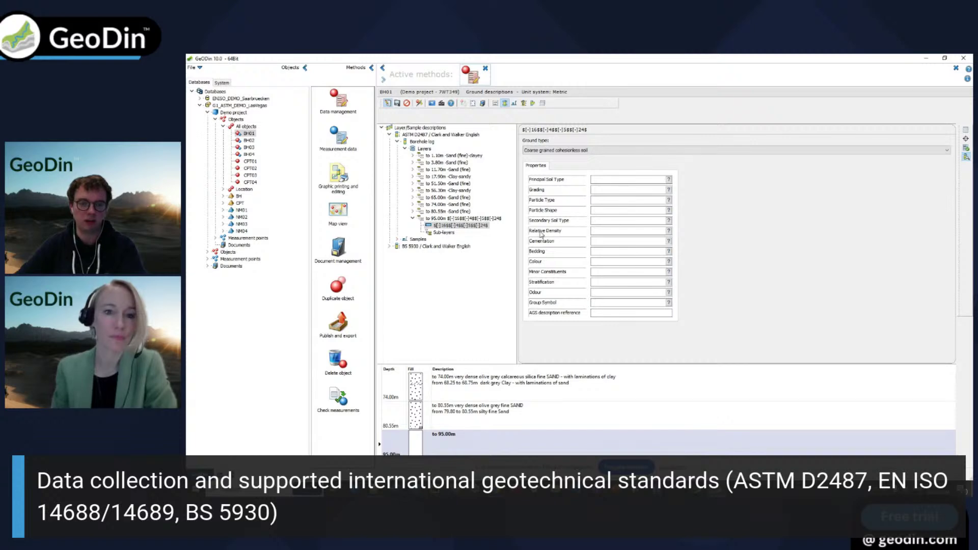
pyautogui.click(544, 151)
pyautogui.click(544, 157)
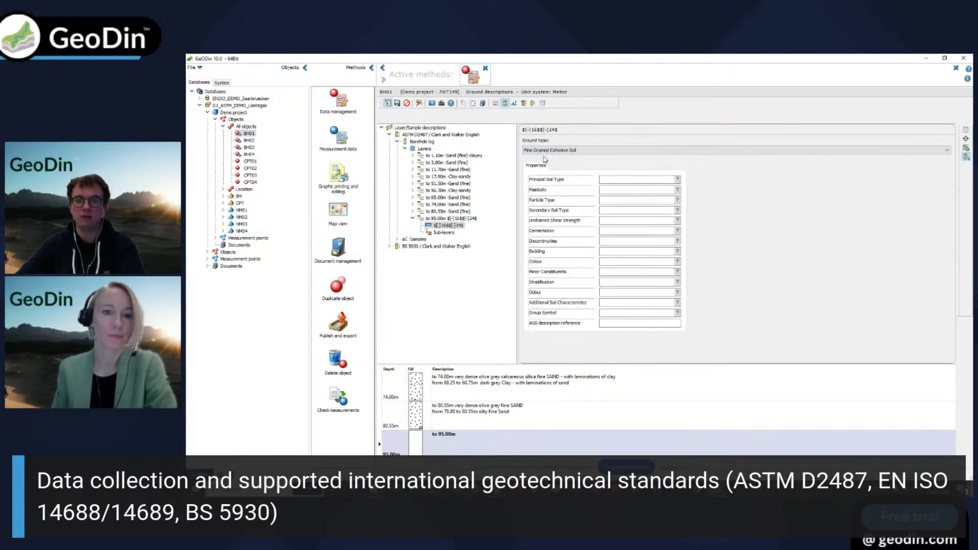
# Describe the 95 m layer with principal soil type Clay, secondary soil type sandy and fat plasticity
pyautogui.click(677, 180)
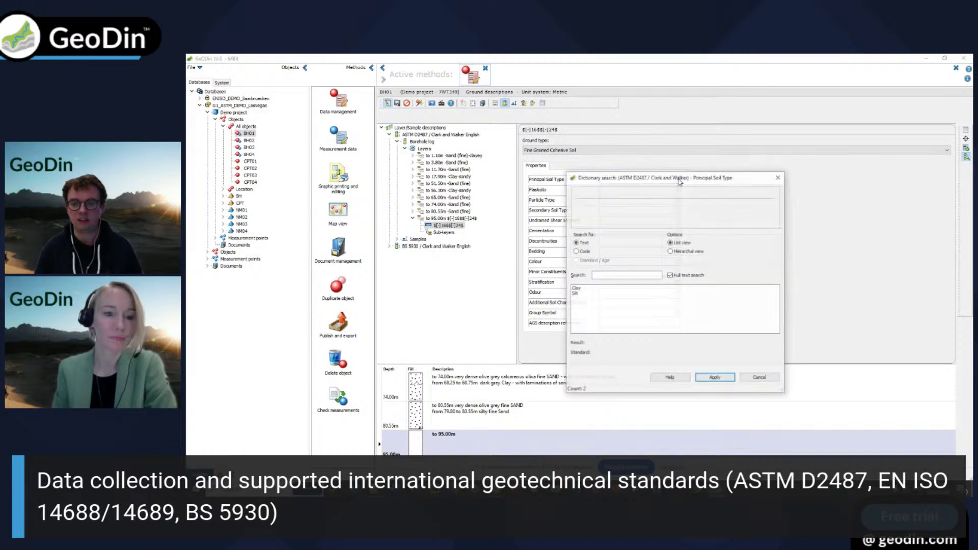
pyautogui.doubleClick(583, 288)
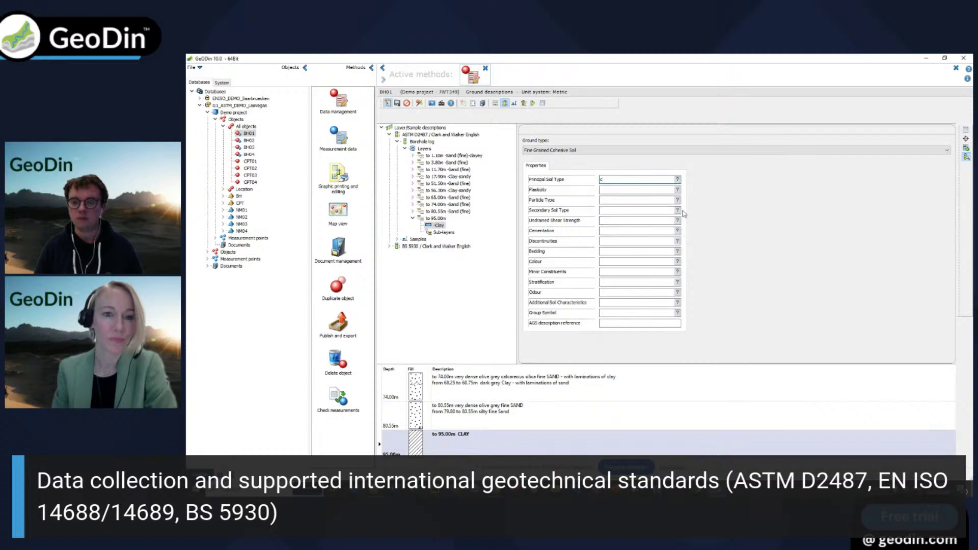
pyautogui.click(678, 211)
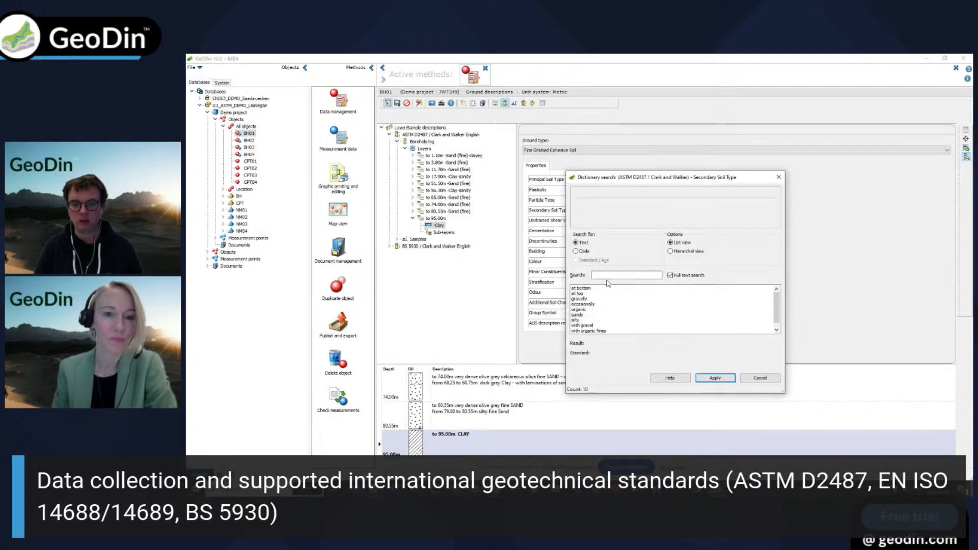
pyautogui.doubleClick(583, 315)
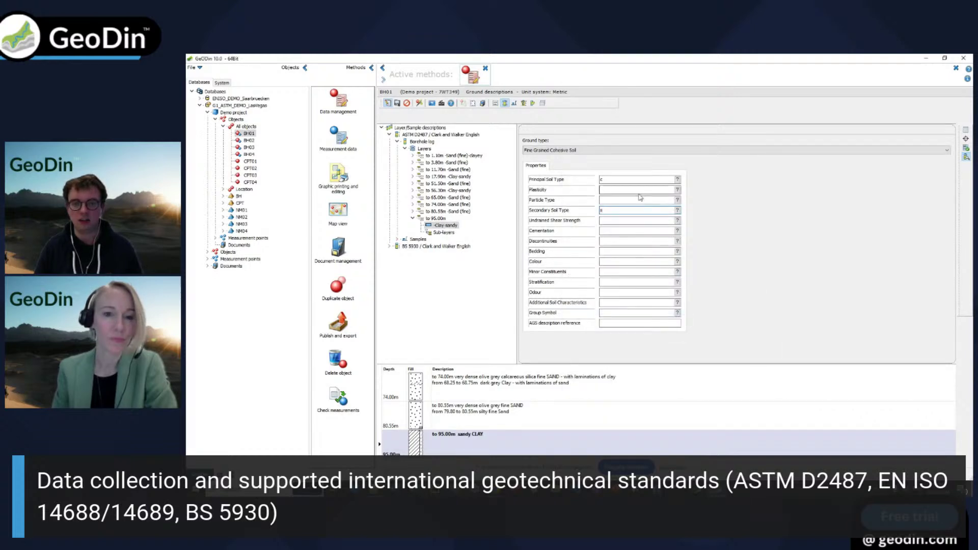
pyautogui.click(677, 189)
pyautogui.doubleClick(576, 305)
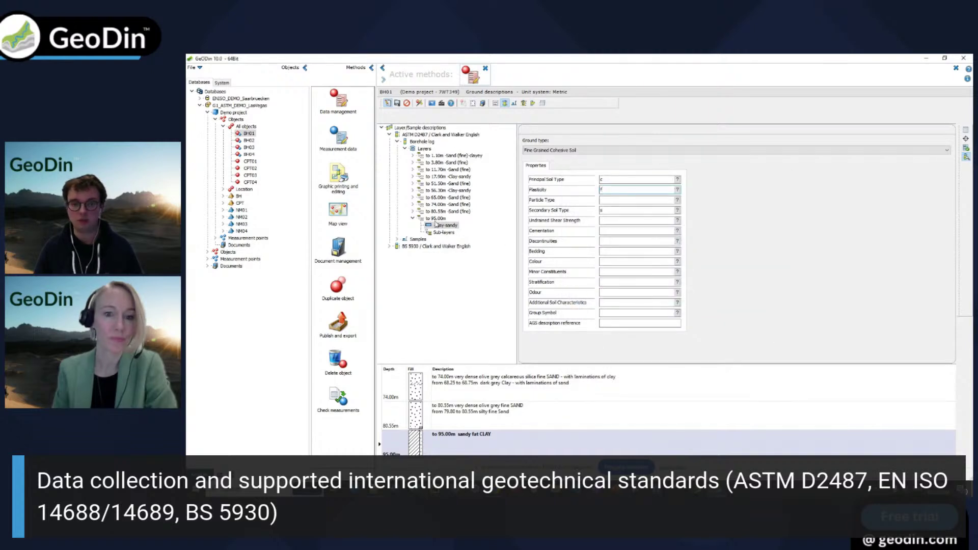
# Append the line "we can add additonal information" to the generated description of the 95 m layer
pyautogui.click(434, 219)
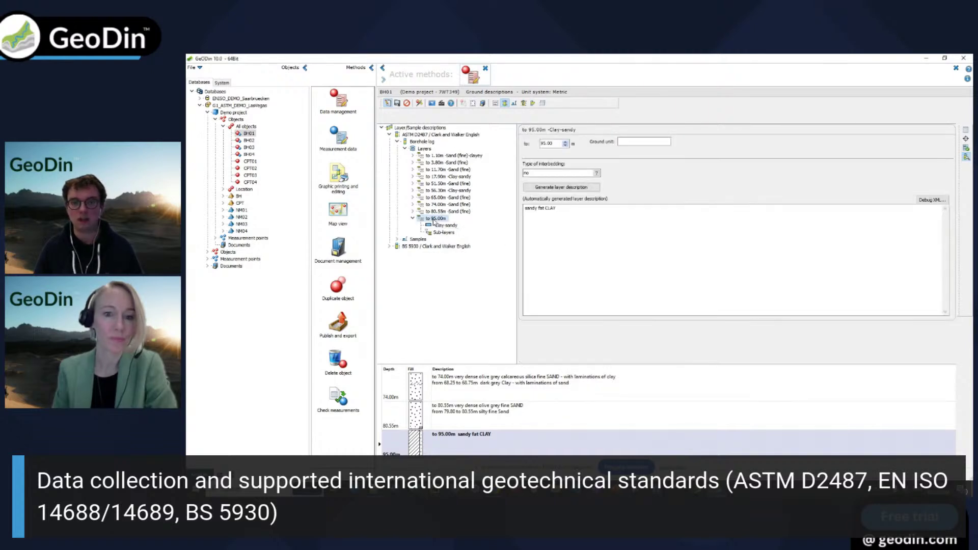
pyautogui.click(571, 220)
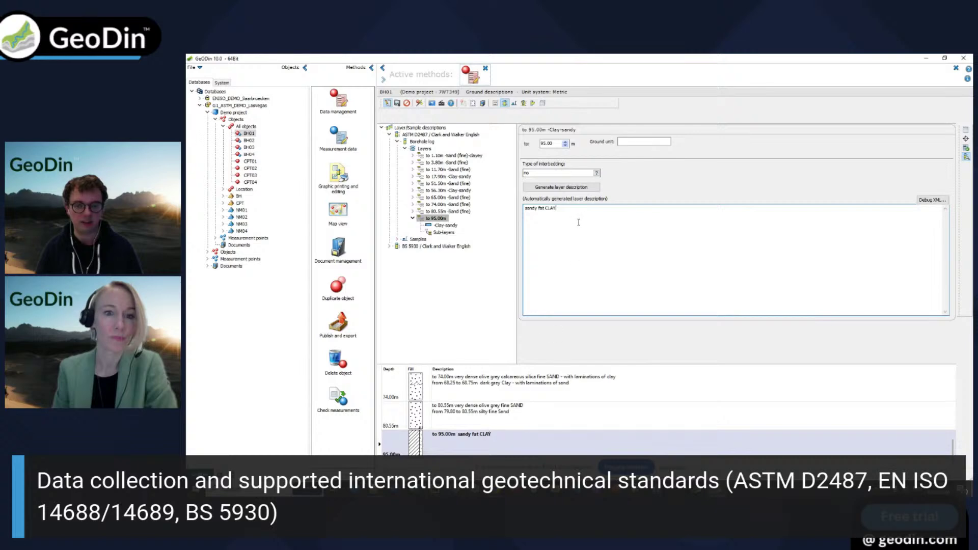
pyautogui.write('CLAY ')
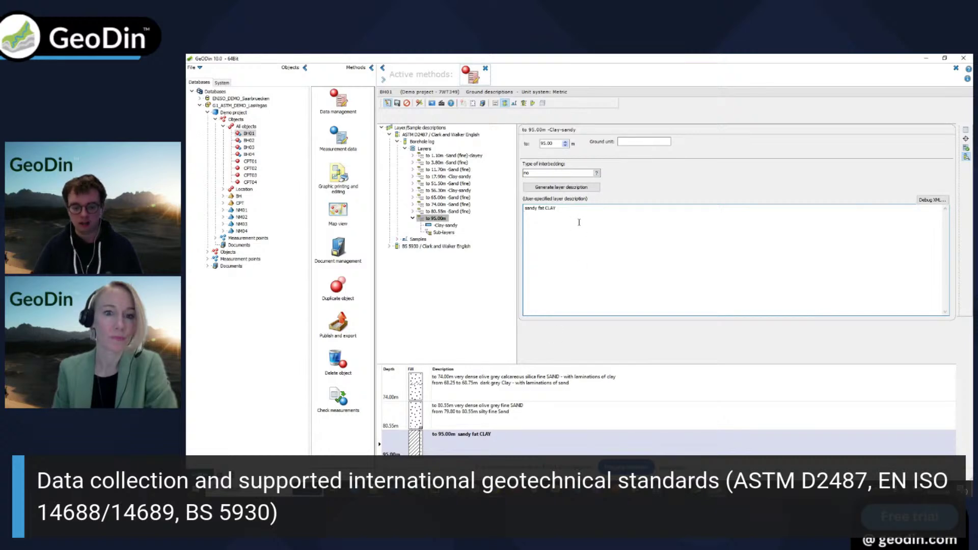
pyautogui.write('we can add ad')
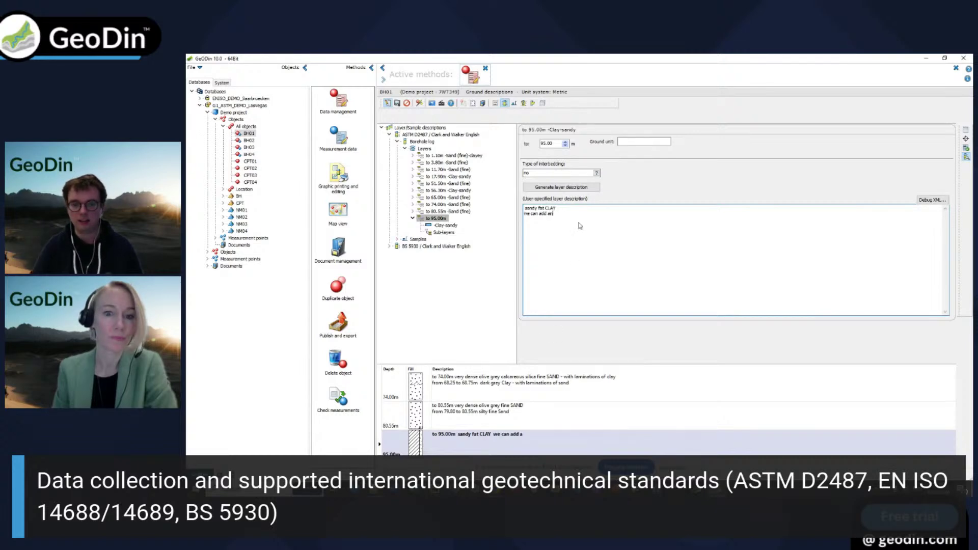
pyautogui.write('ditonal if')
pyautogui.write('rmation')
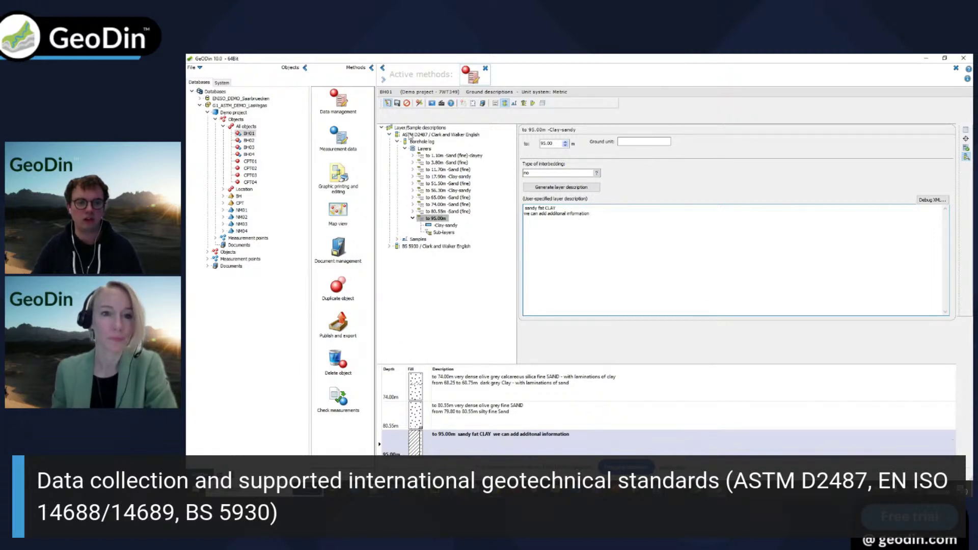
# Add another layer to the ASTM D2487 borehole log and set its lower depth to 100 m
pyautogui.click(421, 148)
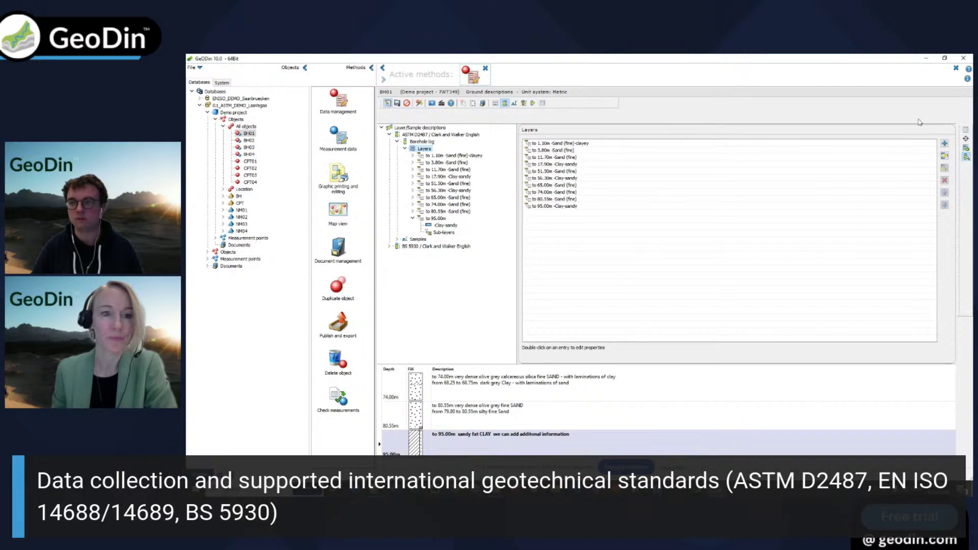
pyautogui.click(944, 143)
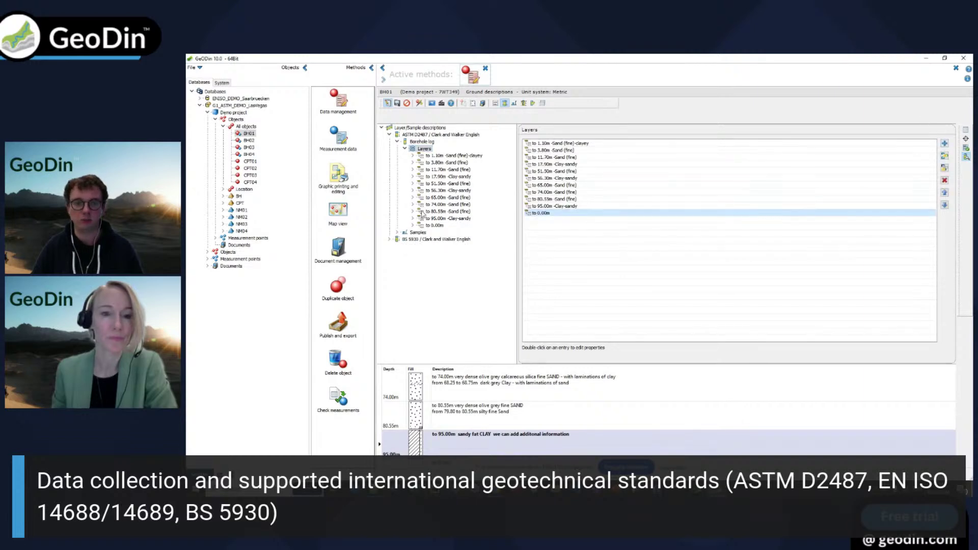
pyautogui.click(433, 225)
pyautogui.doubleClick(550, 142)
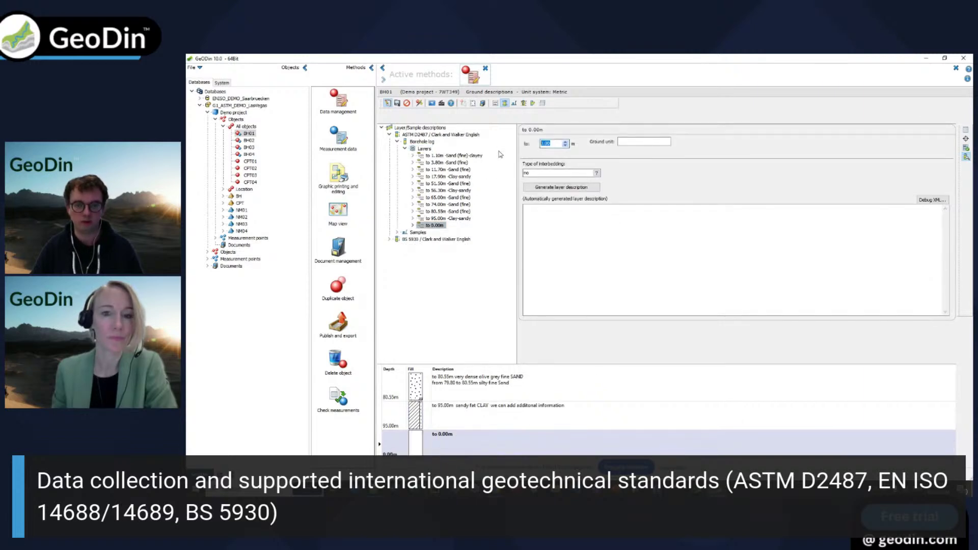
pyautogui.write('100')
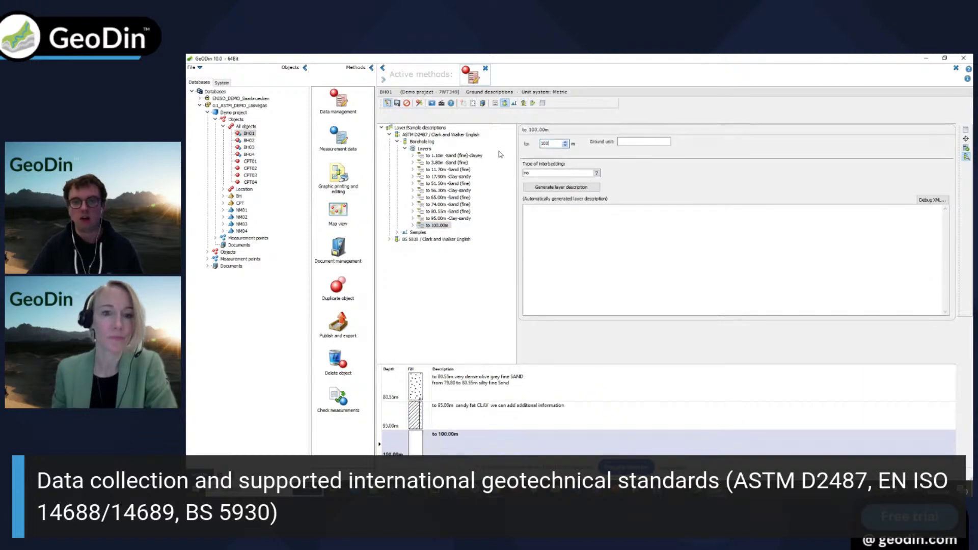
# Set the 100 m layer's ground type to Coarse grained cohesionless soil and its principal soil type to Sand with the code s
pyautogui.doubleClick(441, 227)
pyautogui.click(432, 232)
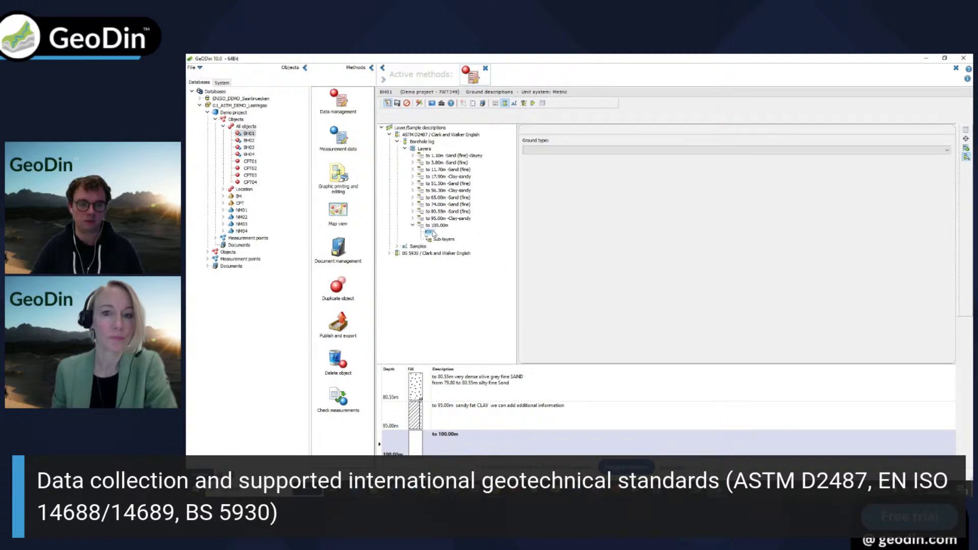
pyautogui.click(563, 151)
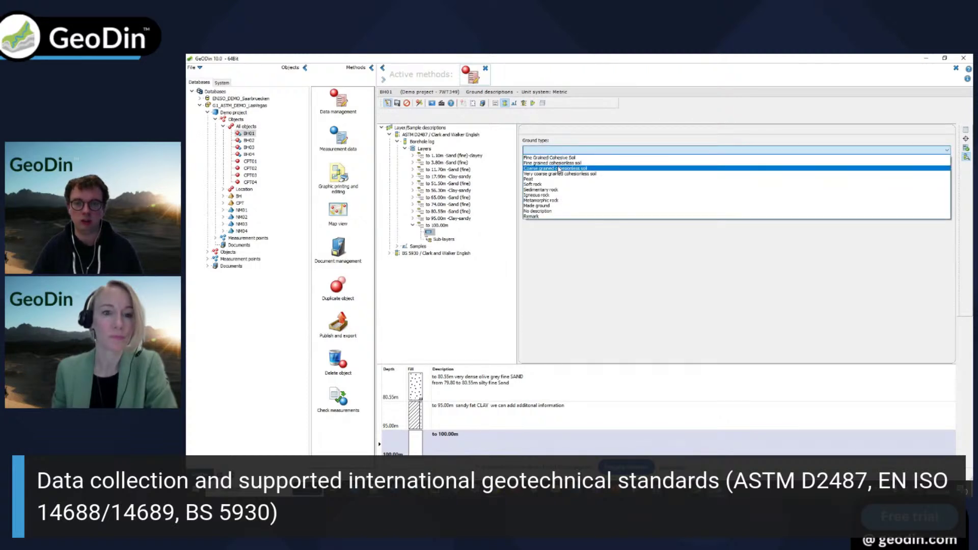
pyautogui.click(559, 168)
pyautogui.click(598, 179)
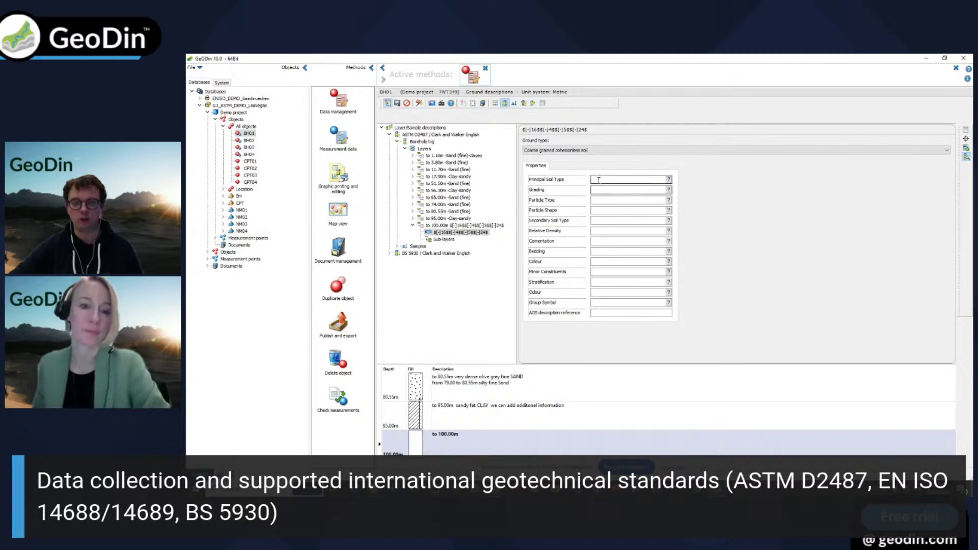
pyautogui.write('s')
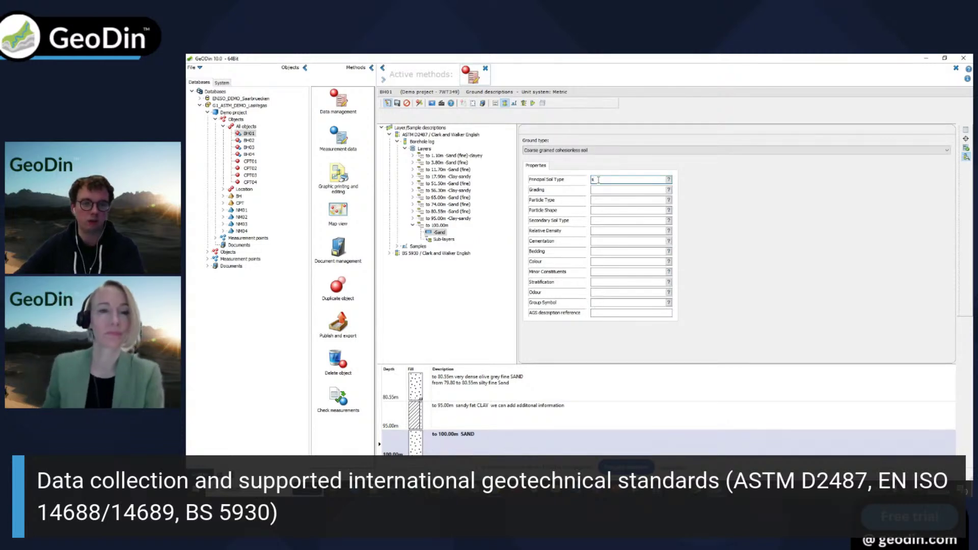
# In BH01's sample data, go to the last sample record and set its sample condition to undisturbed
pyautogui.click(515, 104)
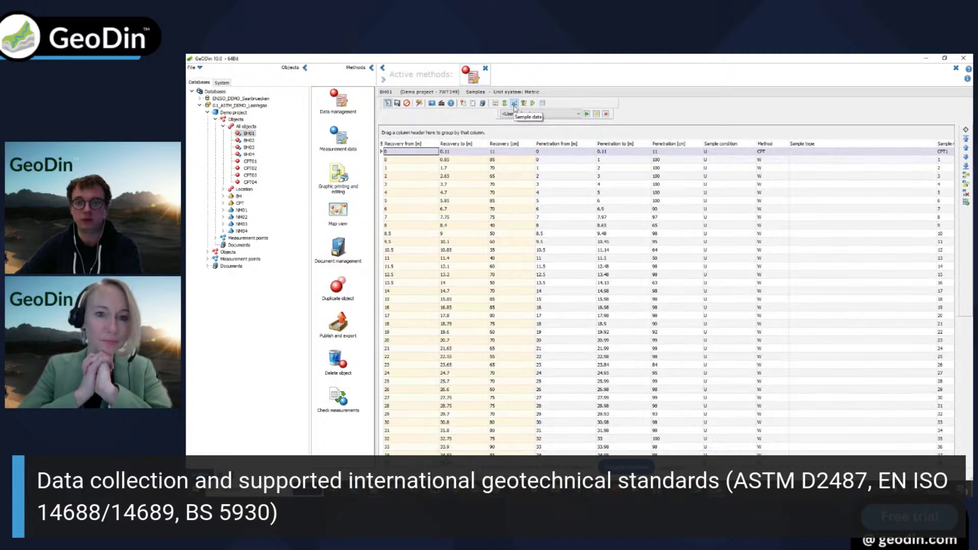
pyautogui.scroll(-8, 471, 305)
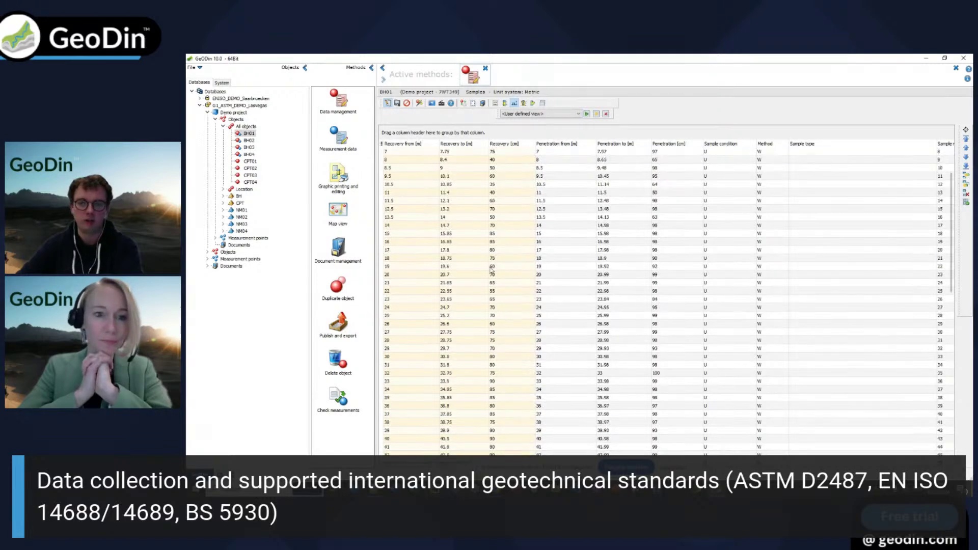
pyautogui.scroll(-11, 471, 305)
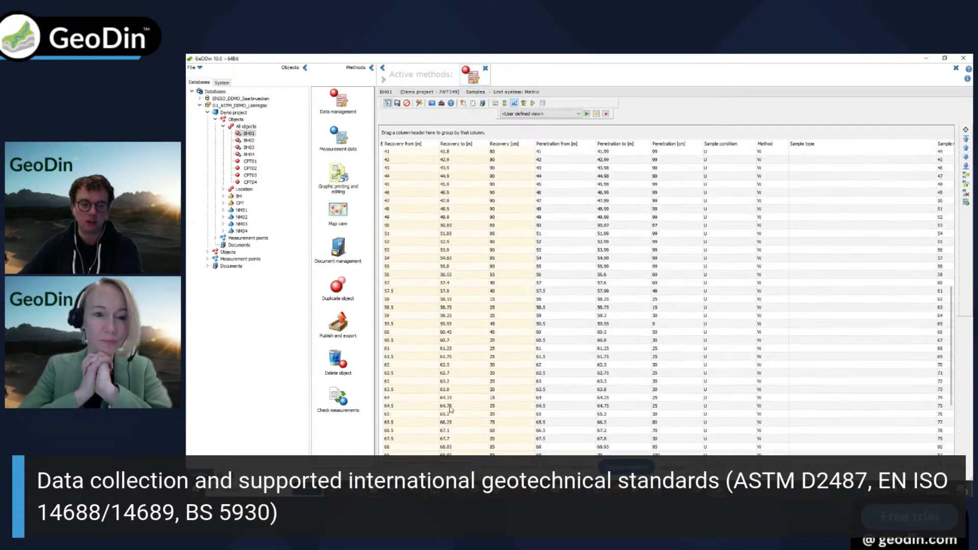
pyautogui.scroll(-1, 417, 453)
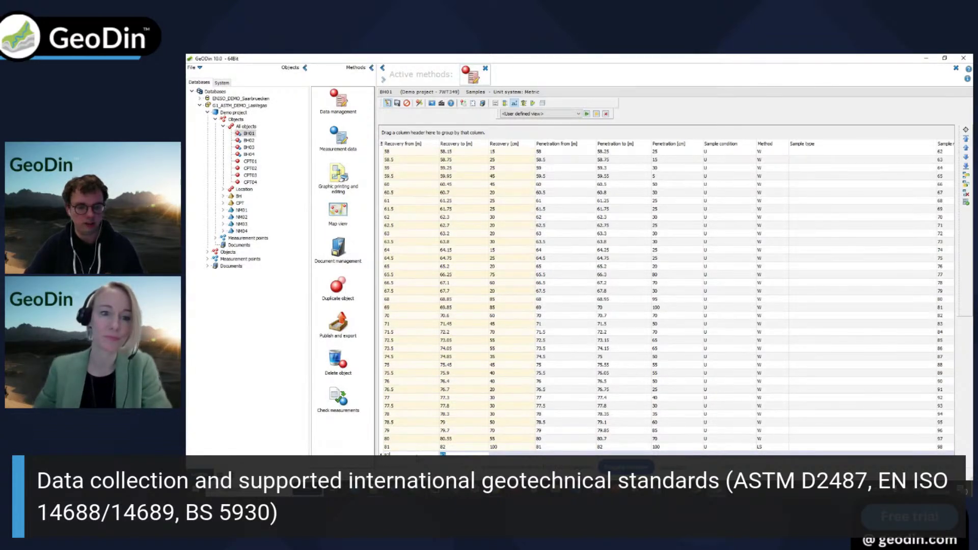
pyautogui.press('Tab')
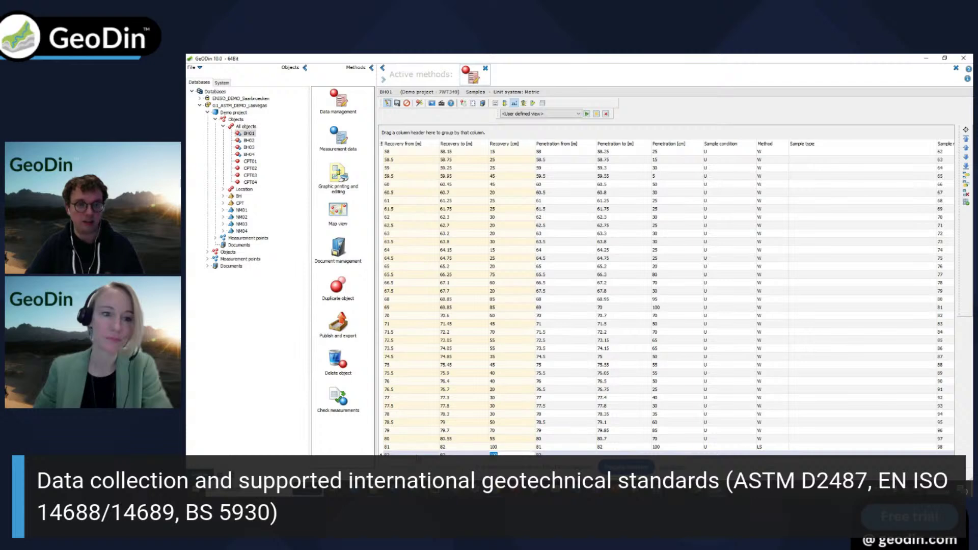
pyautogui.press('Tab')
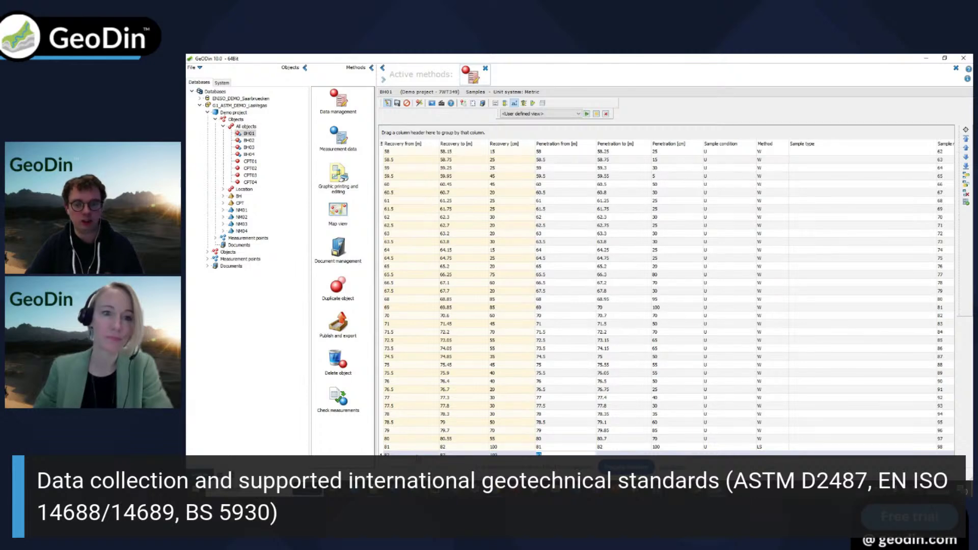
pyautogui.press('Tab')
pyautogui.press('Tab')
pyautogui.press('Tab')
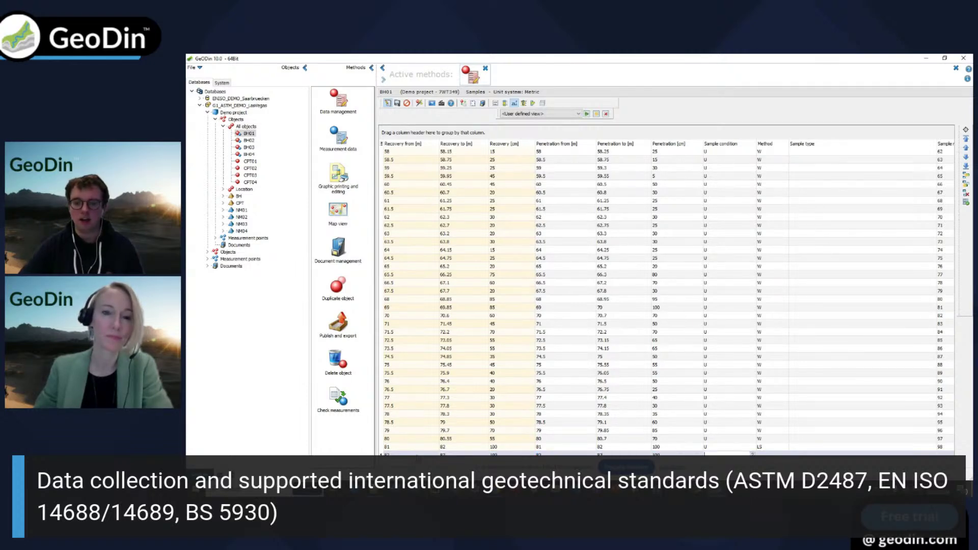
pyautogui.press('Return')
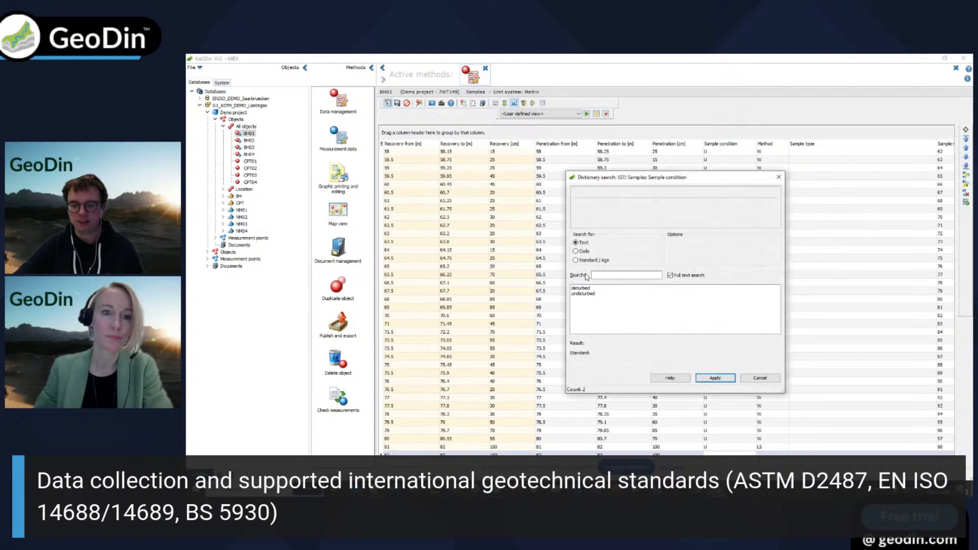
pyautogui.doubleClick(584, 293)
# Set the method of the last sample record to liner sample from the dictionary
pyautogui.press('Tab')
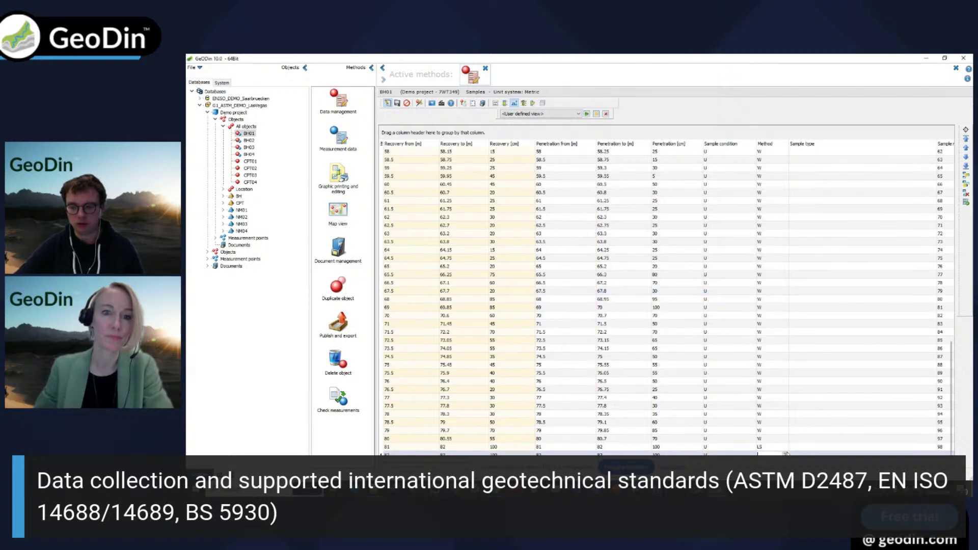
pyautogui.press('Return')
pyautogui.scroll(-4, 601, 308)
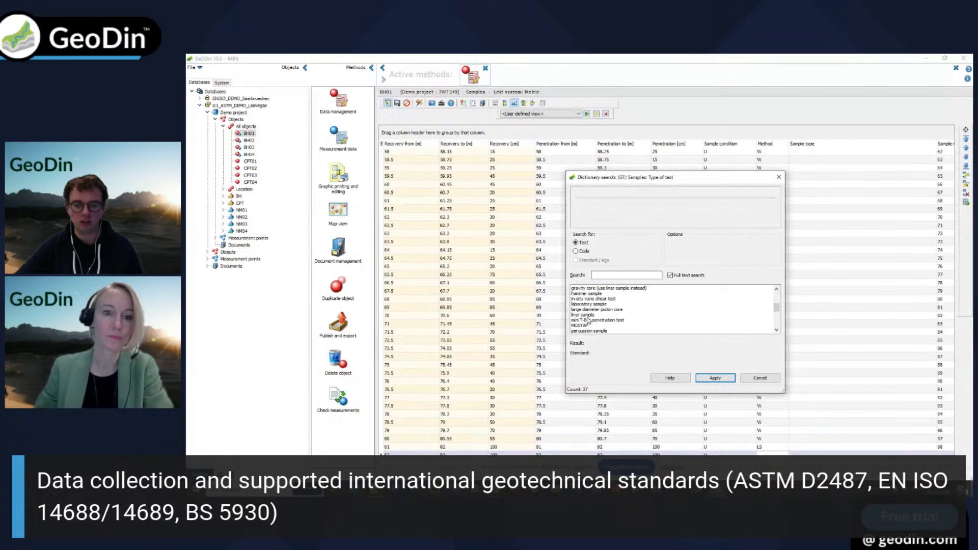
pyautogui.doubleClick(587, 315)
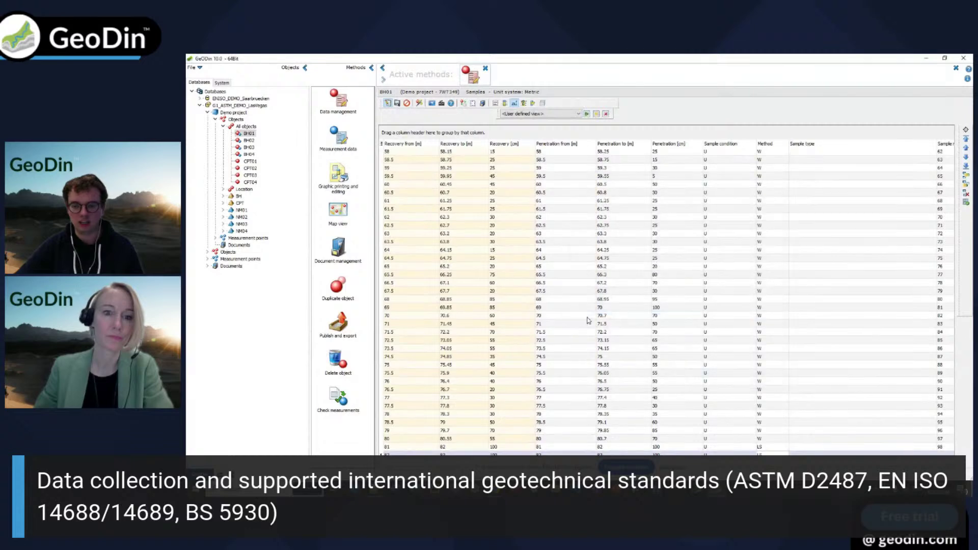
# Review BH01's borehole drilling table and data sequences, and examine CPT01's piezo cone penetration results and general data
pyautogui.click(525, 104)
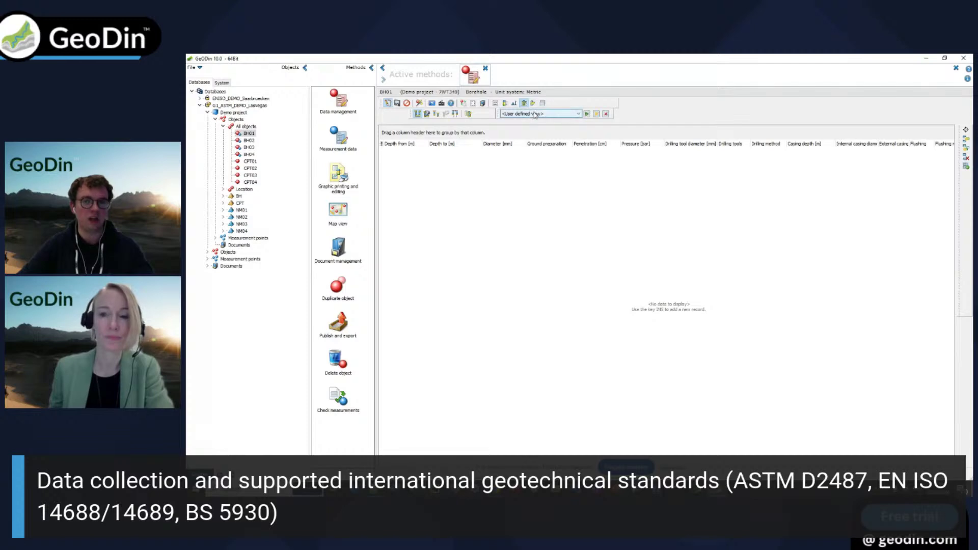
pyautogui.click(533, 104)
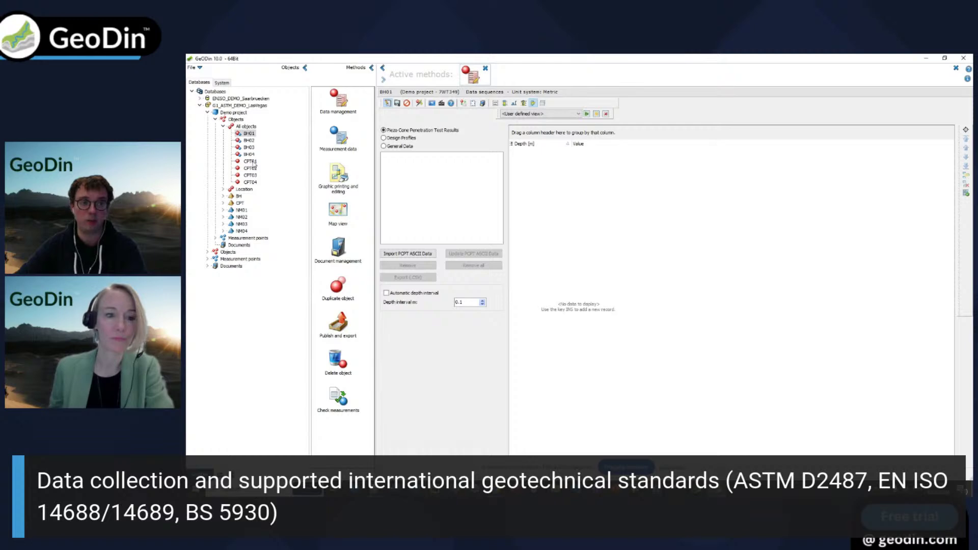
pyautogui.click(251, 161)
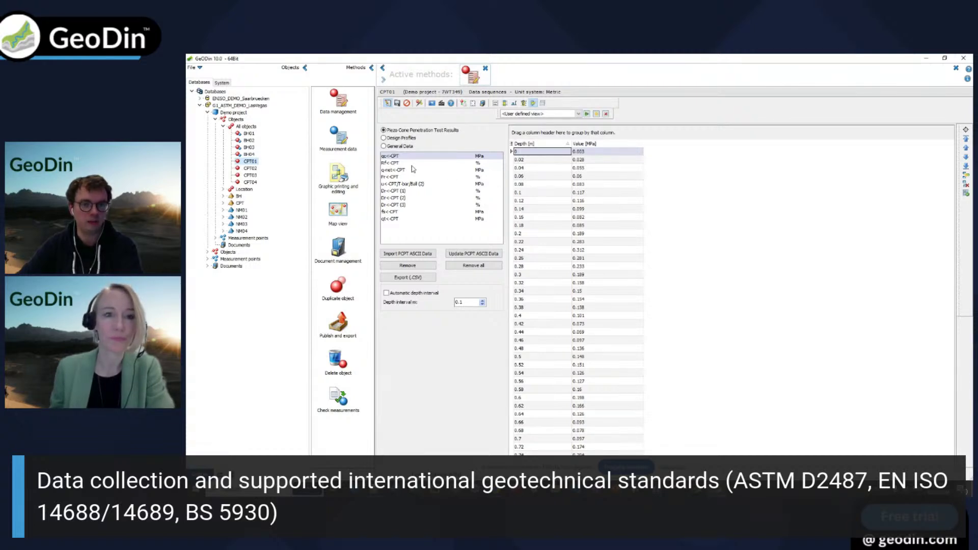
pyautogui.click(384, 146)
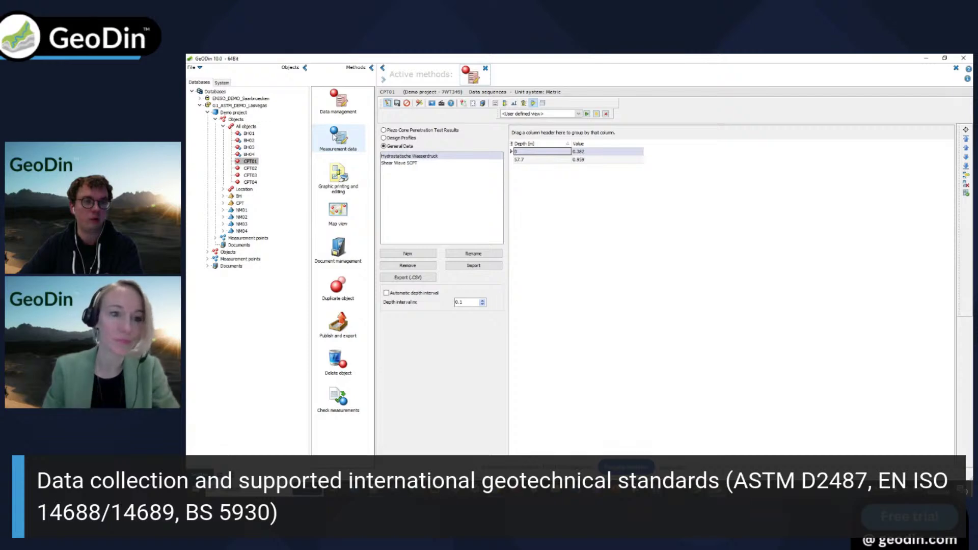
# Open the measurement data and display BH01's Atterberg limits test records
pyautogui.click(337, 144)
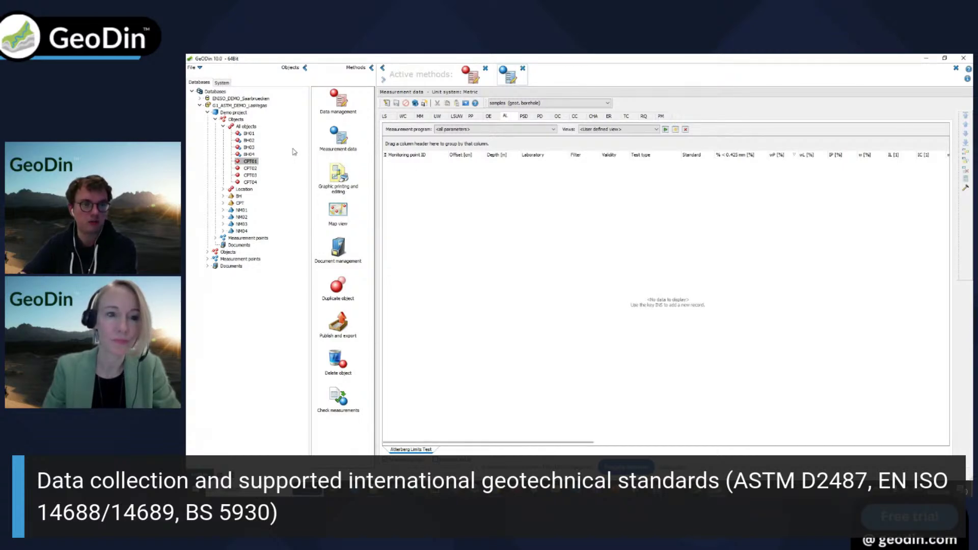
pyautogui.click(253, 135)
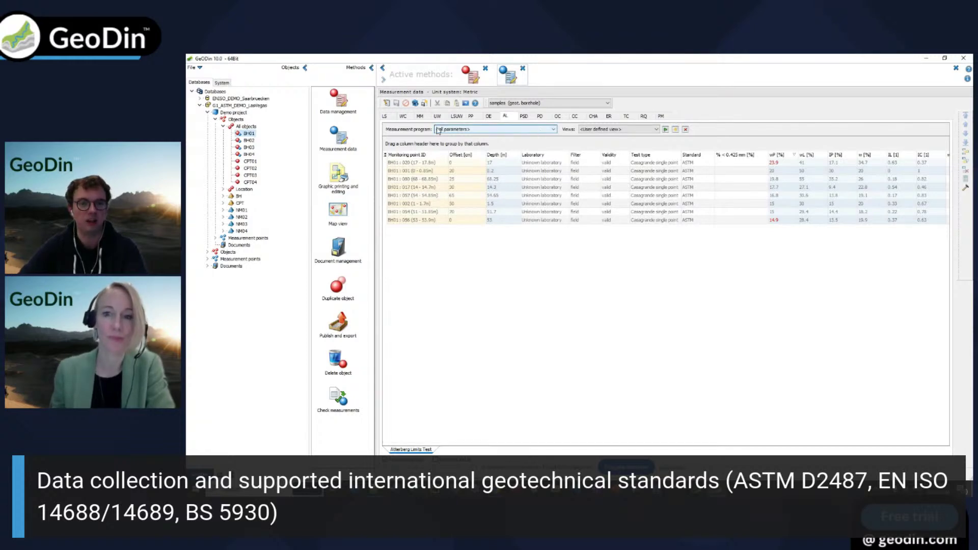
# Enable editing and add an Atterberg limits record for the BH01 sample 007 (6 - 6.7m)
pyautogui.click(390, 105)
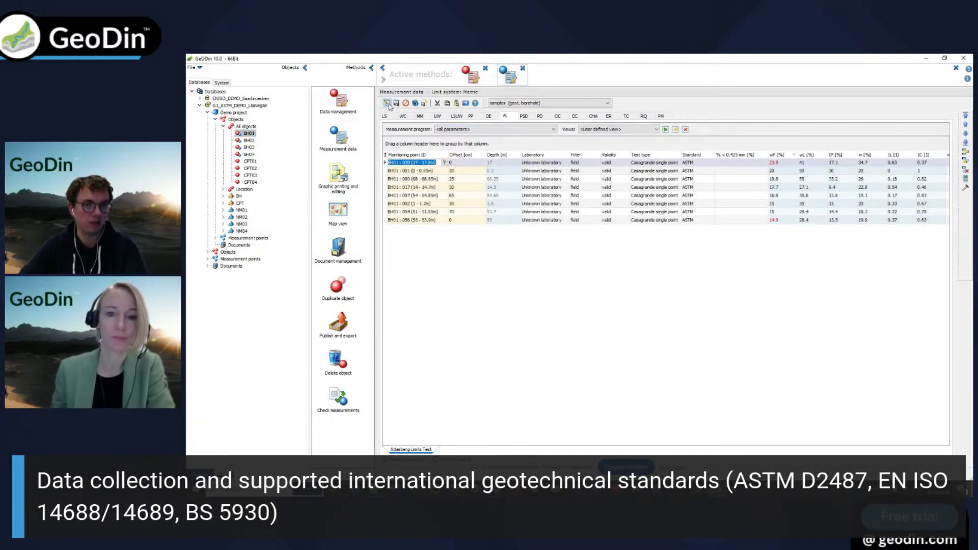
pyautogui.click(423, 223)
pyautogui.press('Down')
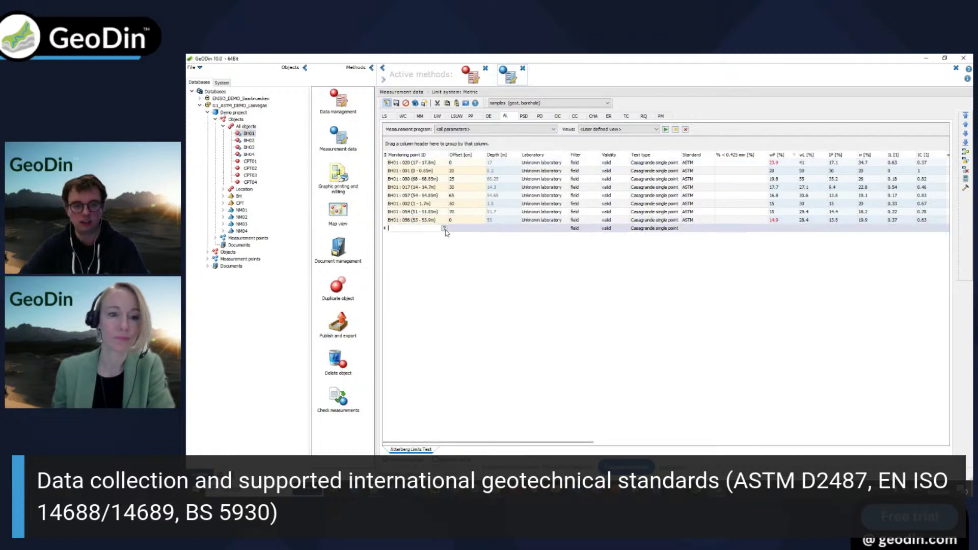
pyautogui.click(444, 229)
pyautogui.click(593, 326)
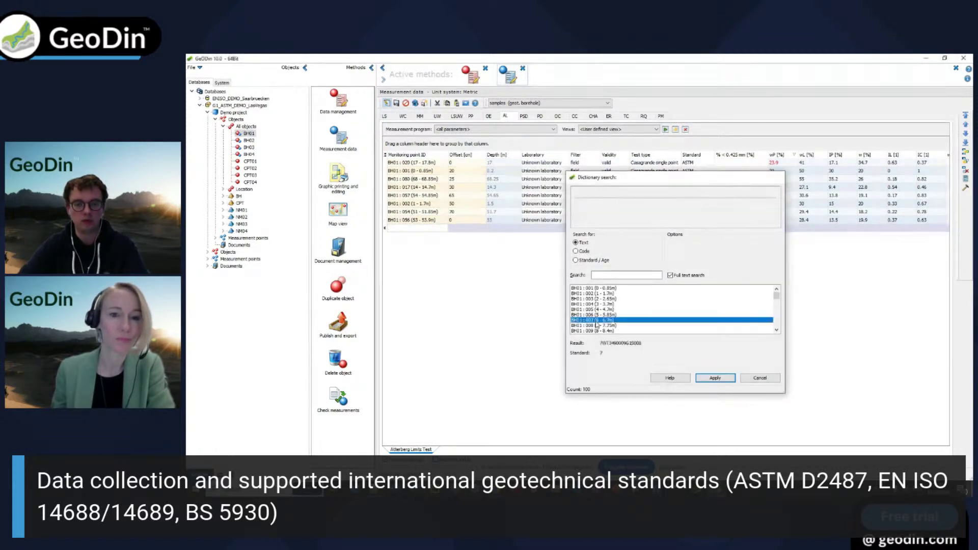
pyautogui.doubleClick(593, 326)
# Set the new Atterberg record's offset to 30 cm and its laboratory to Unknown laboratory
pyautogui.press('Tab')
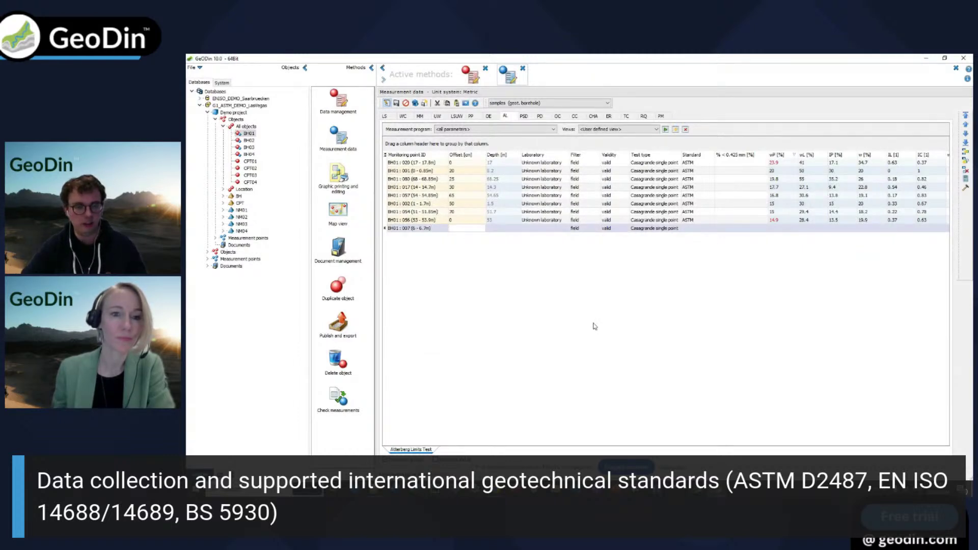
pyautogui.press('Tab')
pyautogui.press('Tab')
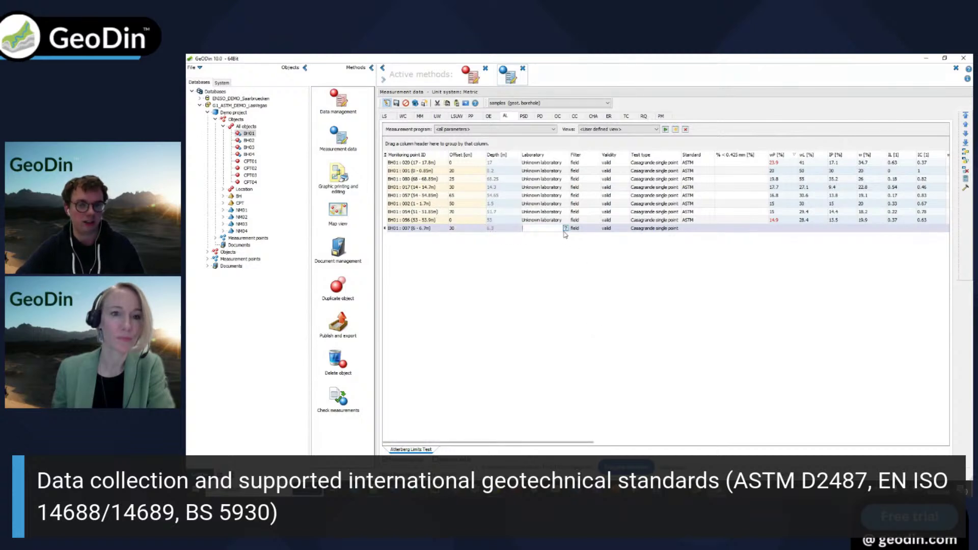
pyautogui.click(565, 228)
pyautogui.scroll(-5, 584, 326)
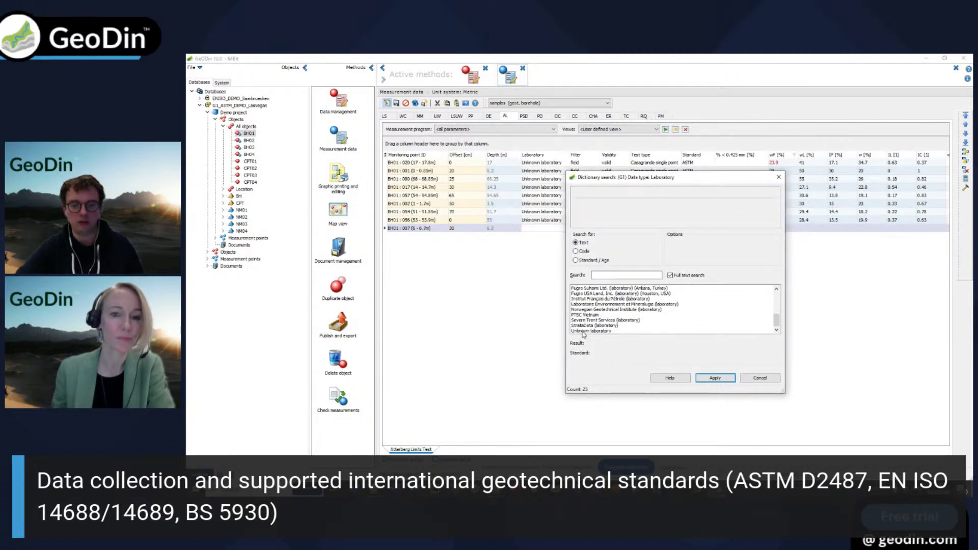
pyautogui.doubleClick(584, 331)
# Keep the new record's default filter, validity and test type, and set its standard to ASTM
pyautogui.press('Tab')
pyautogui.press('Tab')
pyautogui.press('Tab')
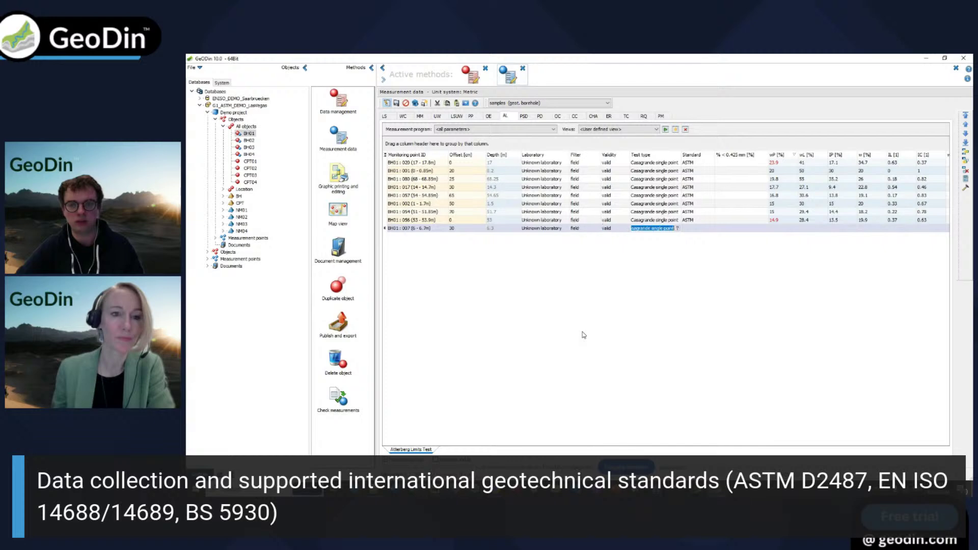
pyautogui.press('Tab')
pyautogui.write('ASTM')
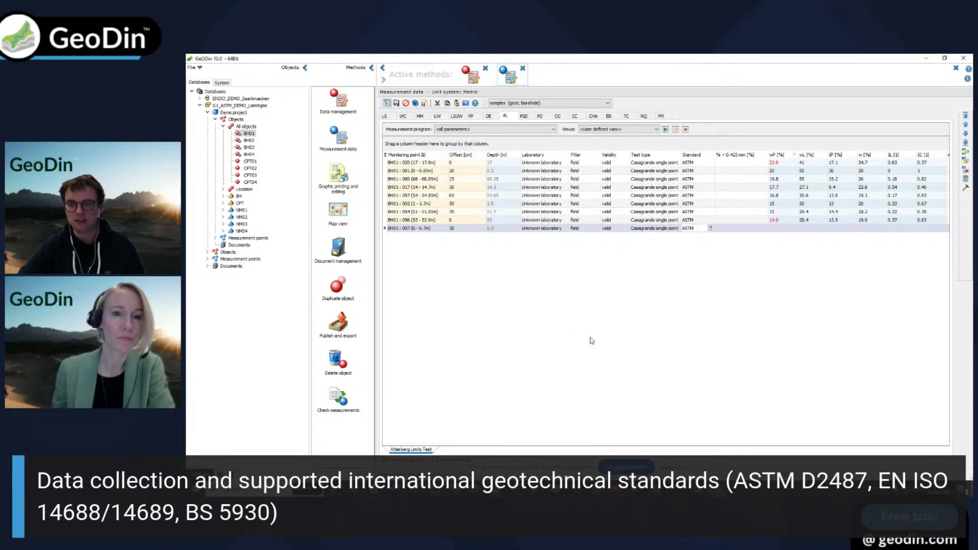
# Enter a plastic limit (wP) of 15, a liquid limit (wL) of 30 and a water content (w) of 25 for the new record
pyautogui.press('Tab')
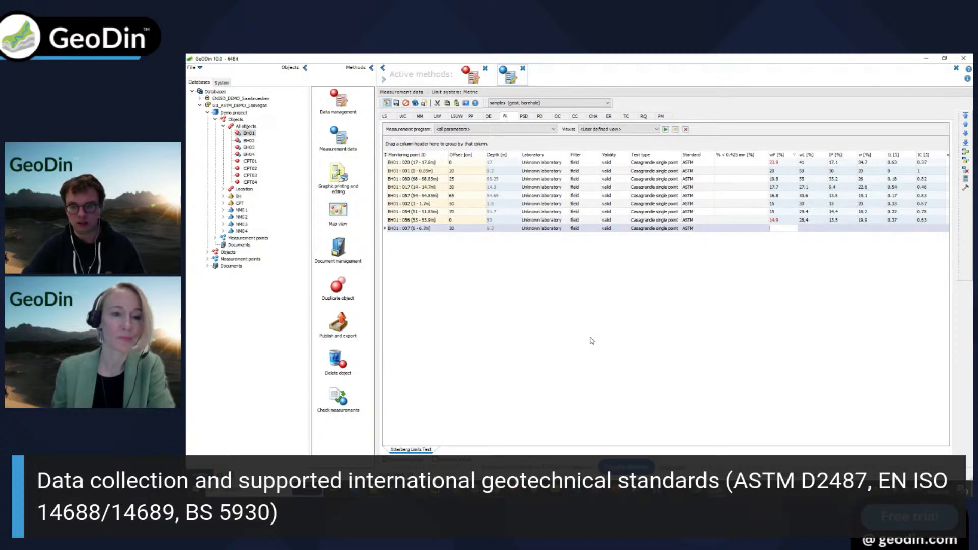
pyautogui.press('Tab')
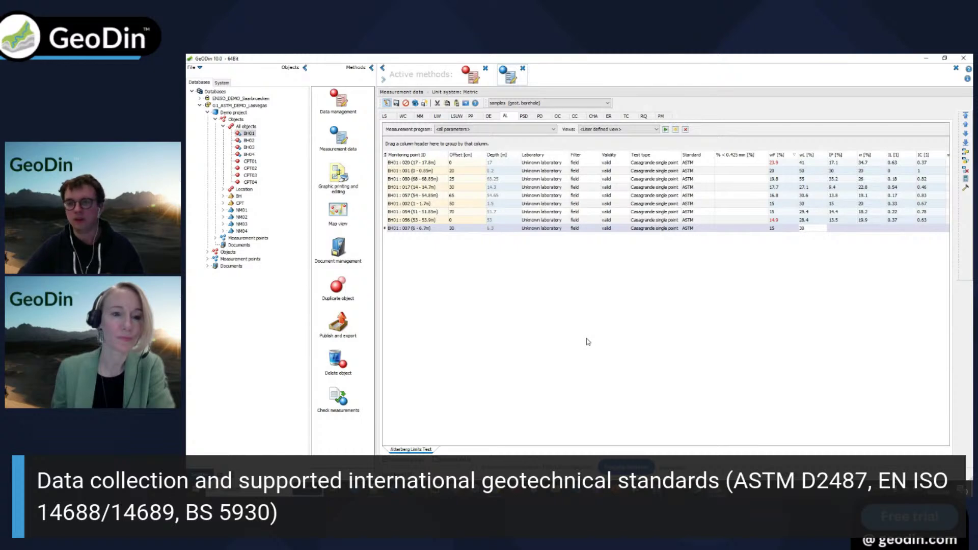
pyautogui.click(832, 232)
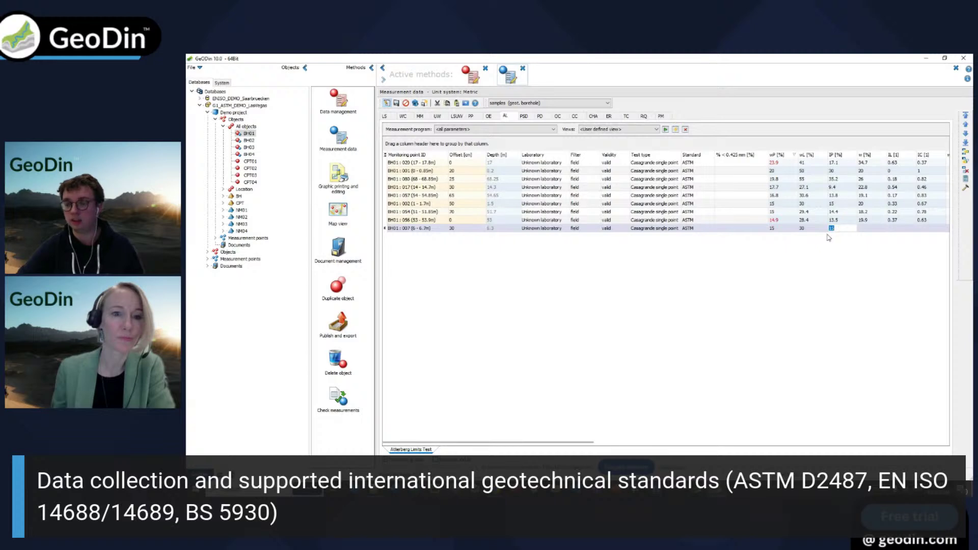
pyautogui.press('Tab')
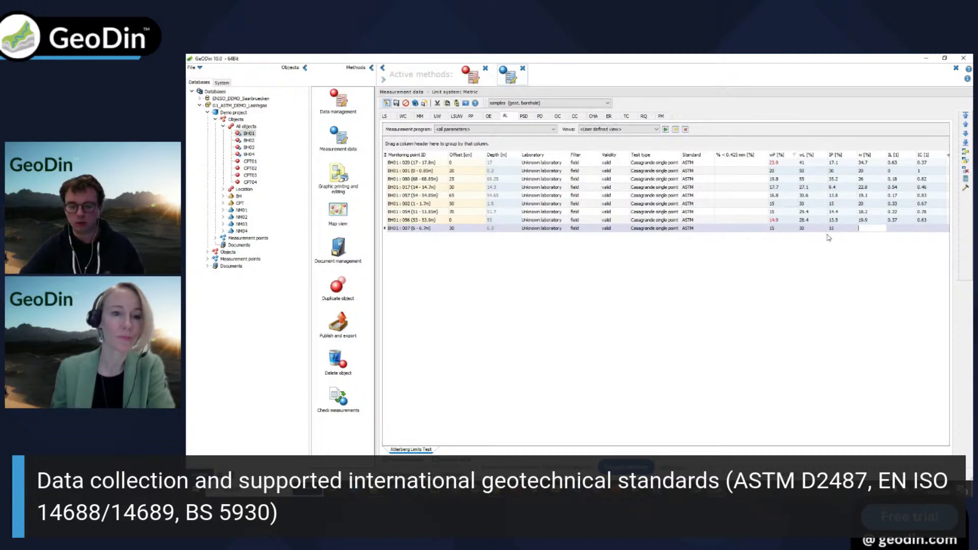
pyautogui.write('25')
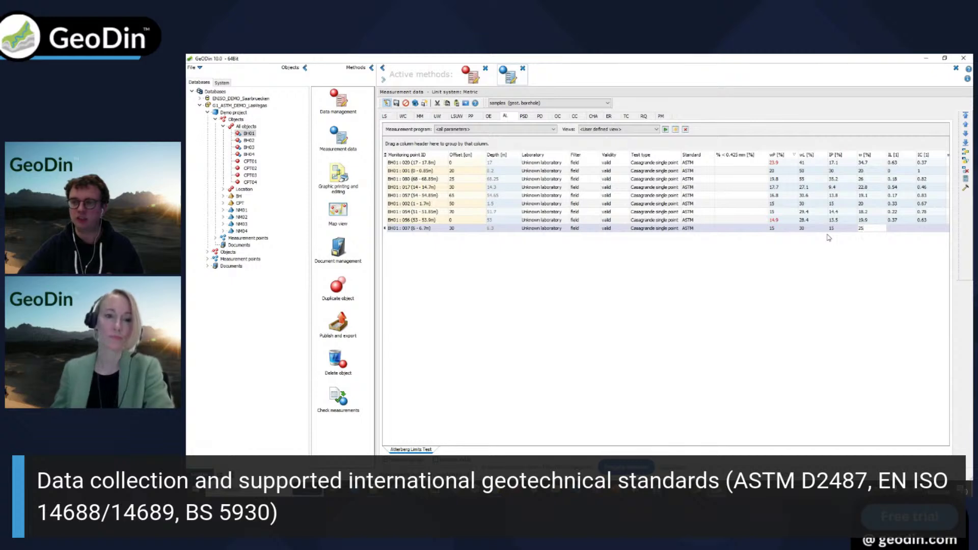
pyautogui.press('Tab')
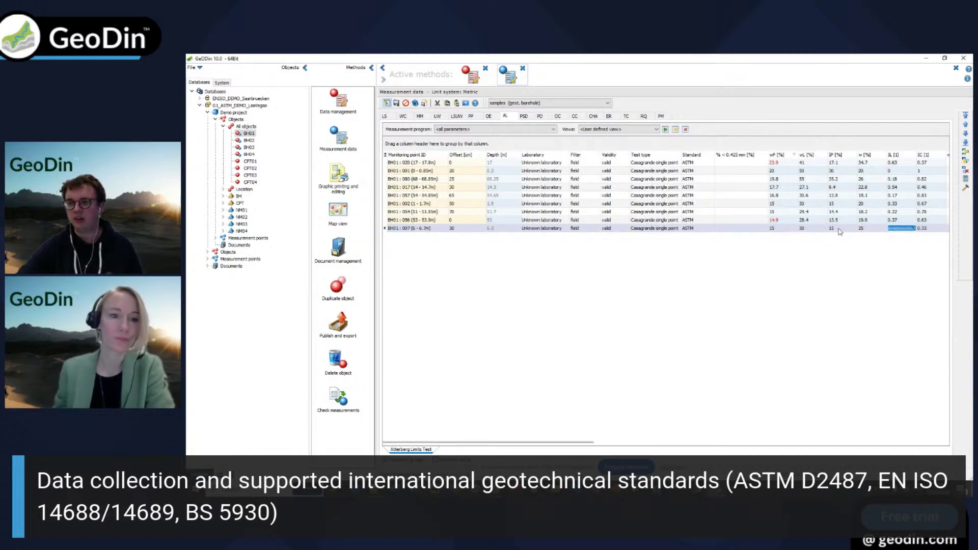
# Review the calculation formulas available for the Atterberg limits, and close them without calculating anything
pyautogui.click(964, 180)
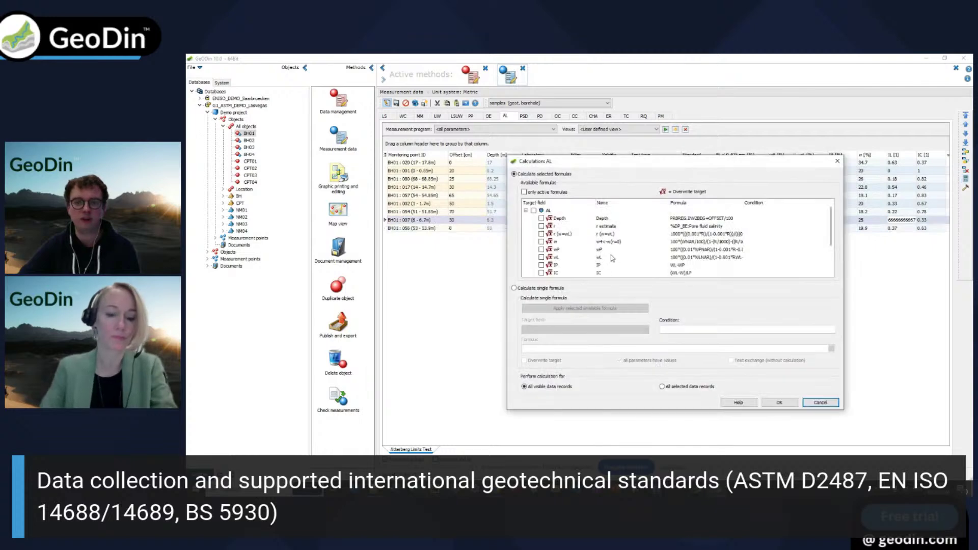
pyautogui.scroll(-3, 613, 258)
pyautogui.scroll(3, 613, 258)
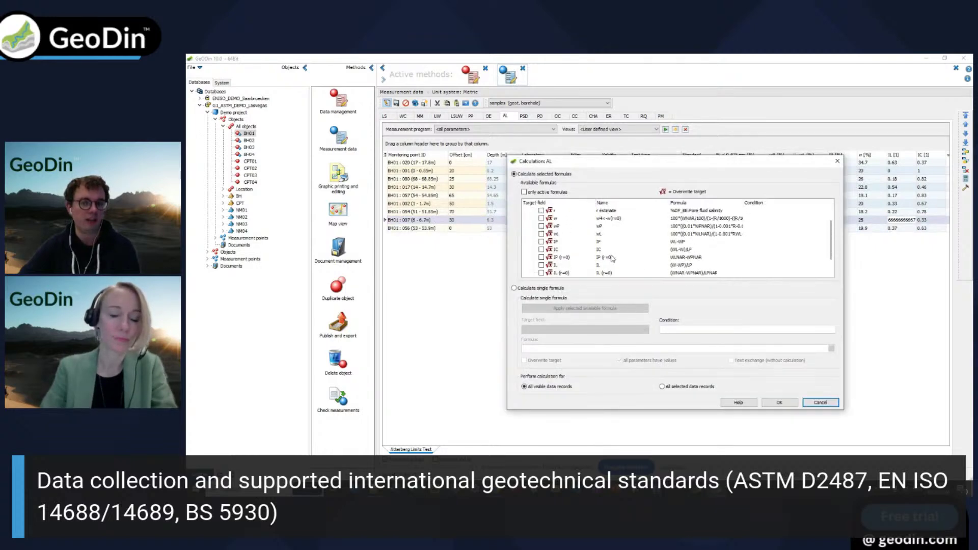
pyautogui.click(835, 161)
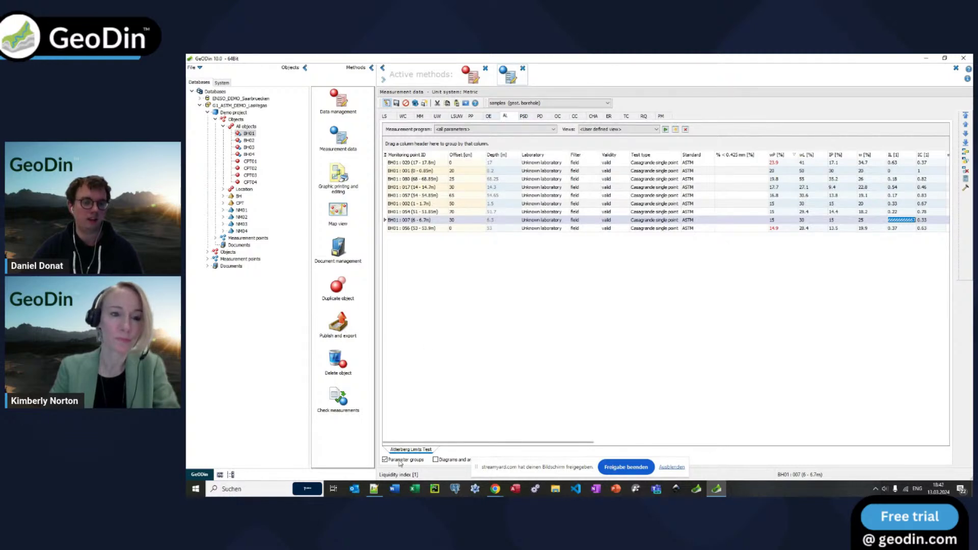
pyautogui.click(780, 187)
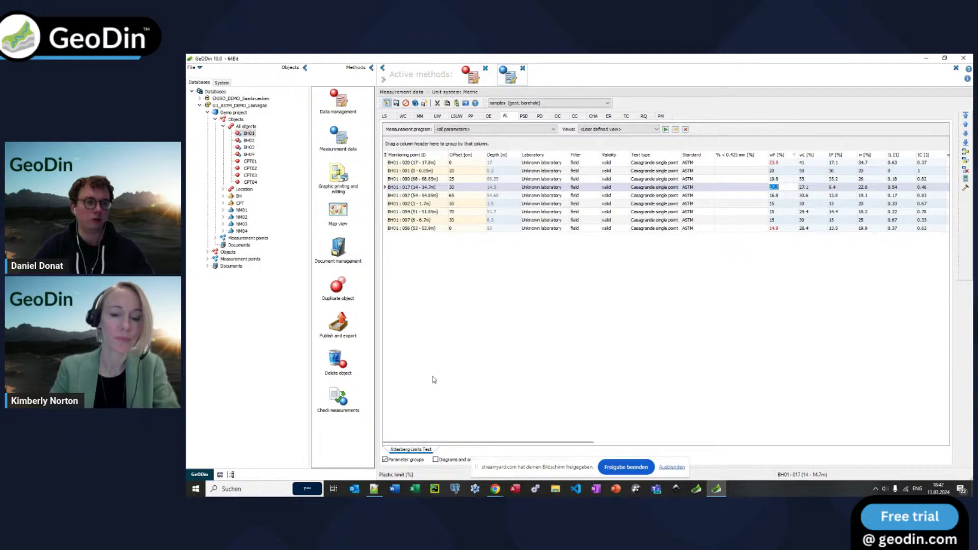
# Close the data methods and display the logs of BH01 and BH02 in the Geotech Soil Log (A3P) - Metric layout
pyautogui.click(344, 178)
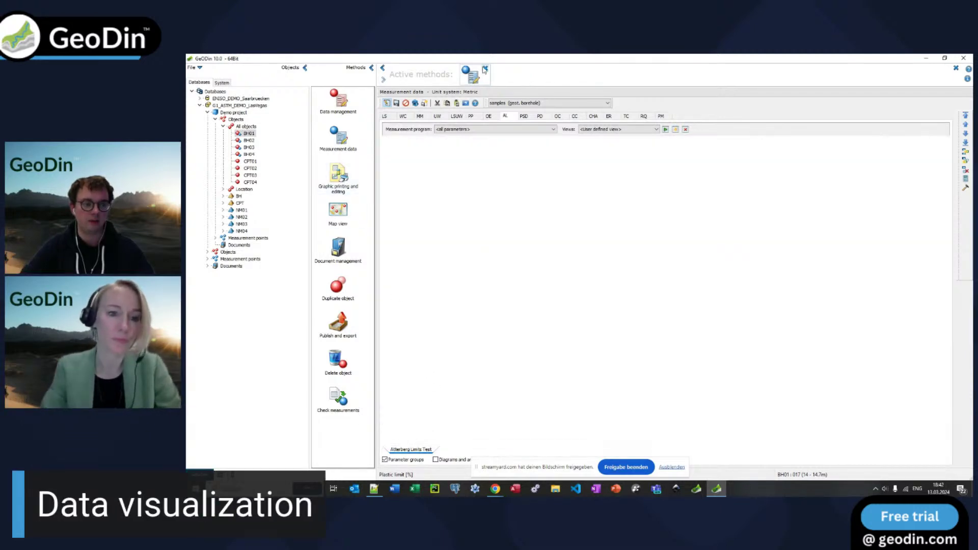
pyautogui.click(338, 176)
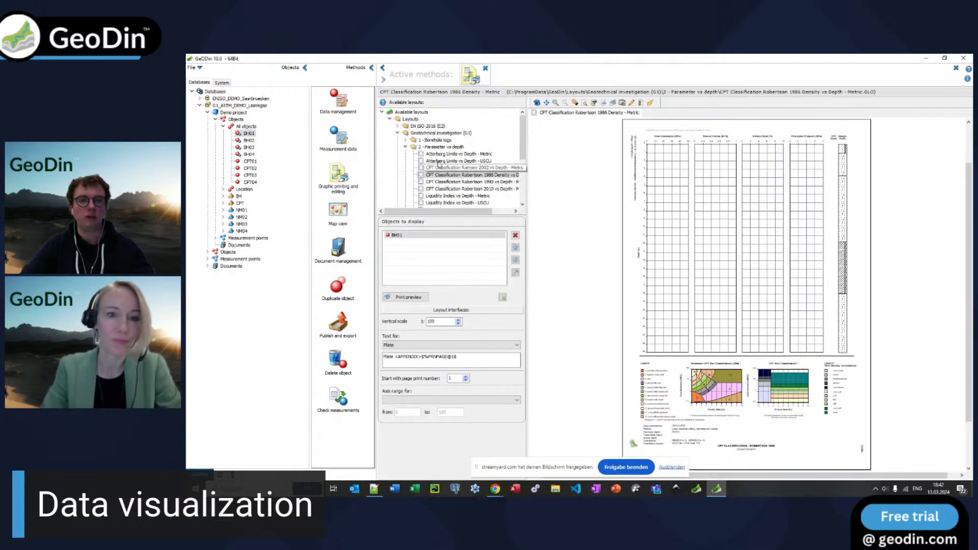
pyautogui.click(406, 141)
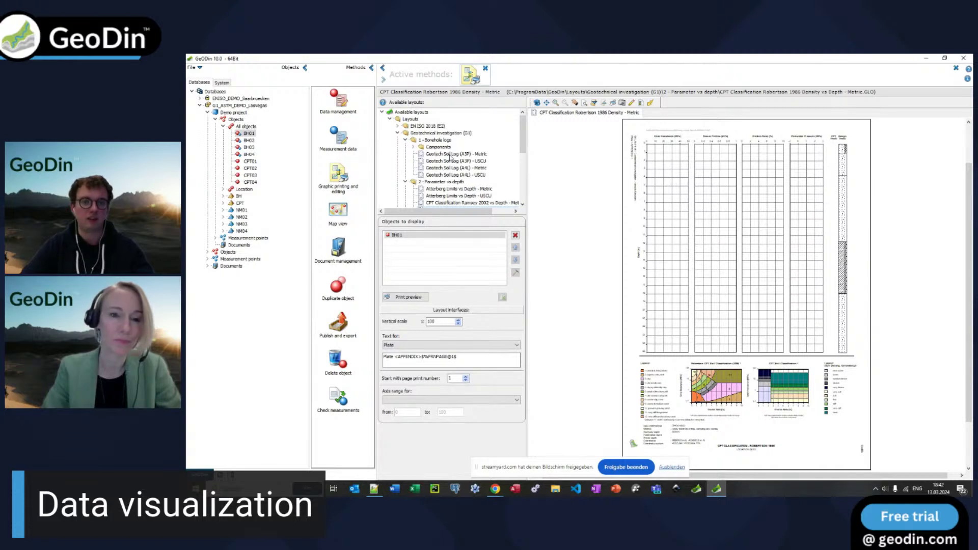
pyautogui.click(450, 155)
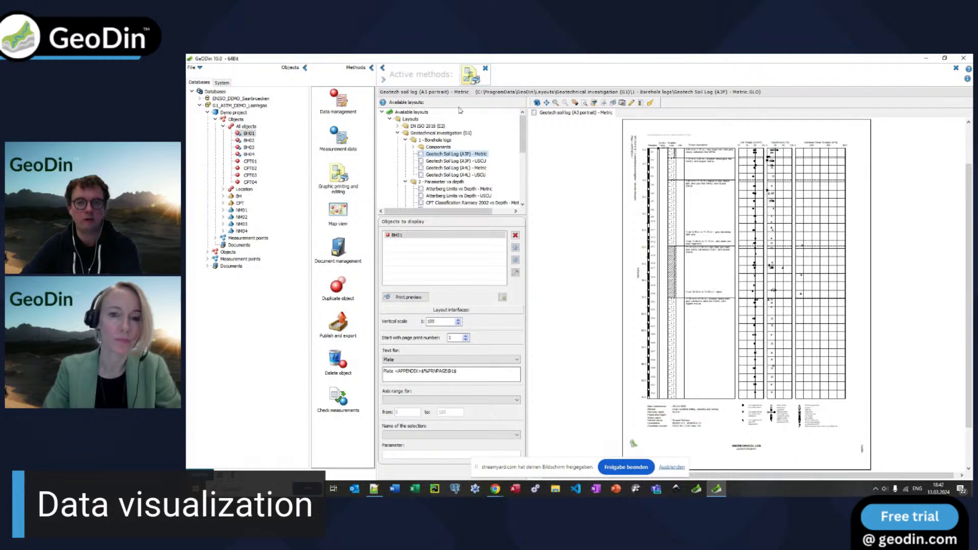
pyautogui.click(556, 103)
pyautogui.click(695, 212)
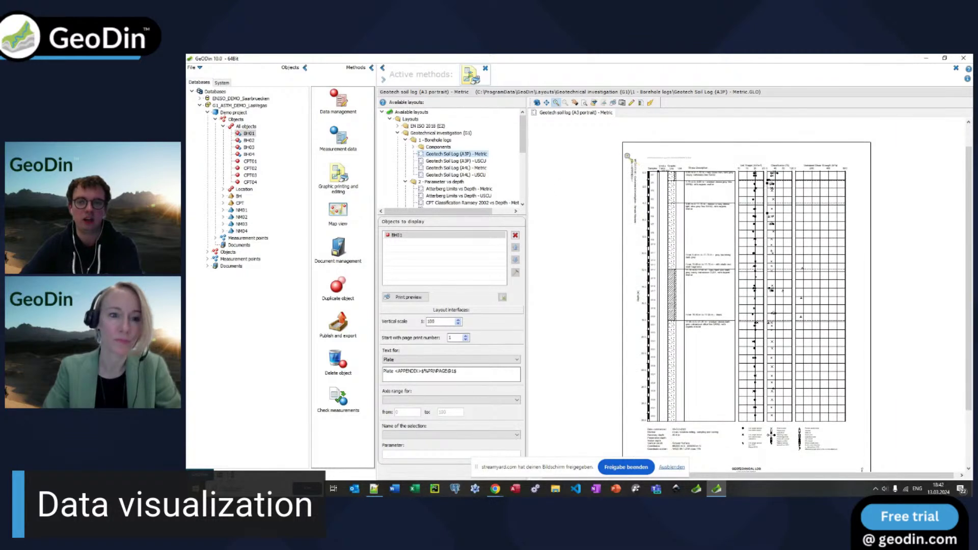
pyautogui.click(702, 197)
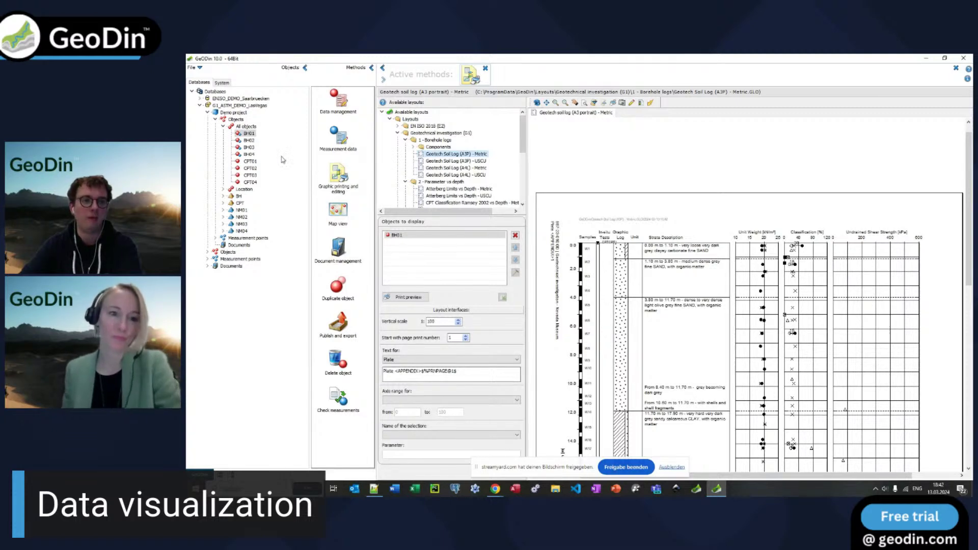
pyautogui.click(250, 140)
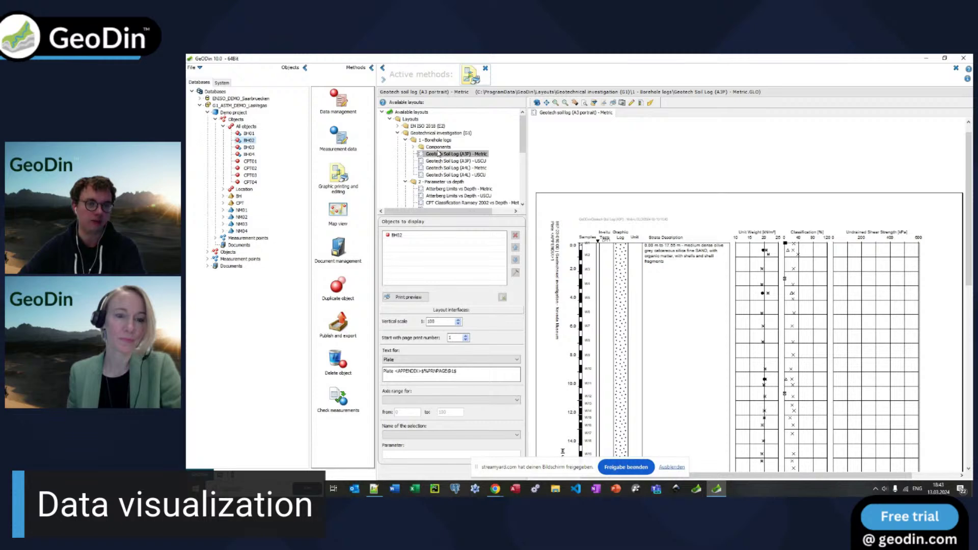
# Display CPT01 in the CPT Classification Robertson 1986 Density vs Depth - Metric layout
pyautogui.scroll(-2, 438, 168)
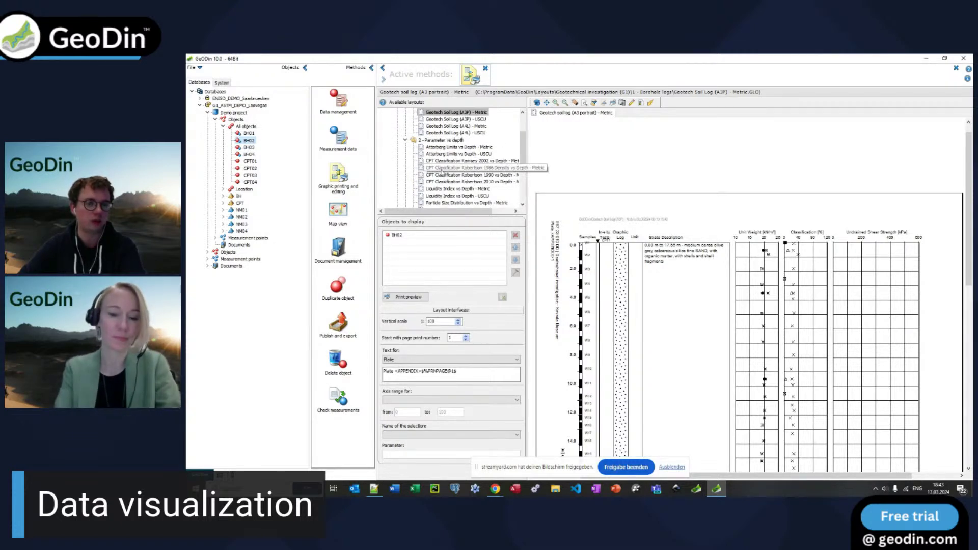
pyautogui.click(441, 170)
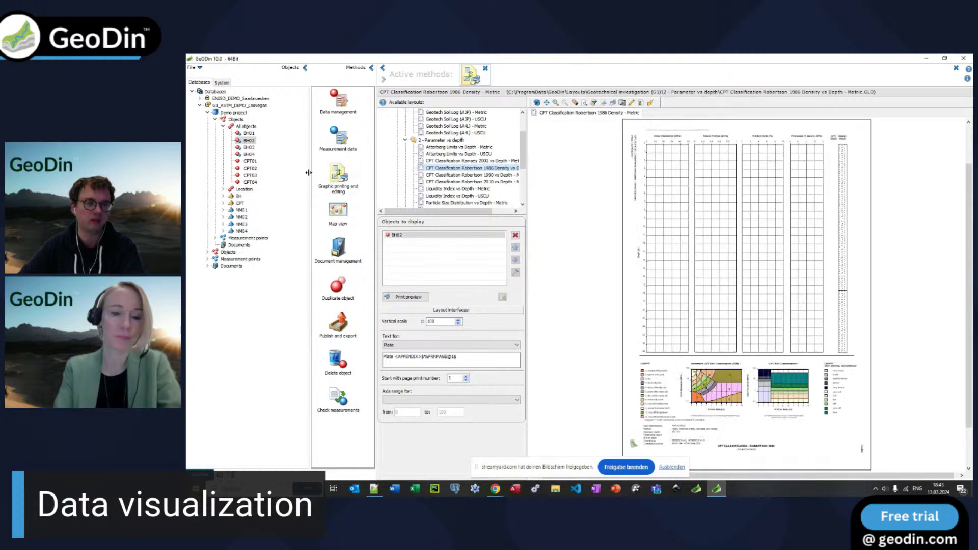
pyautogui.click(254, 162)
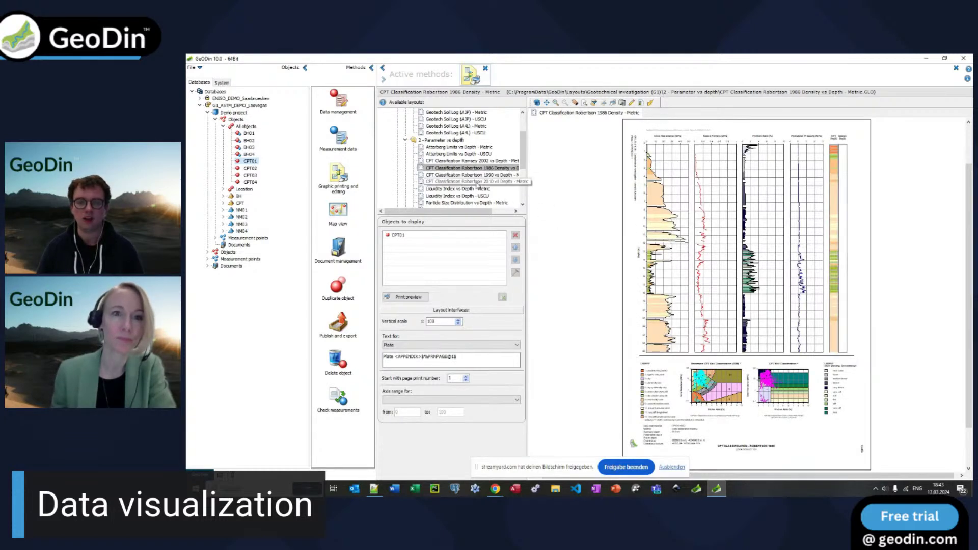
# Browse the geotechnical investigation layouts available for tables and xy graphs
pyautogui.scroll(-4, 472, 175)
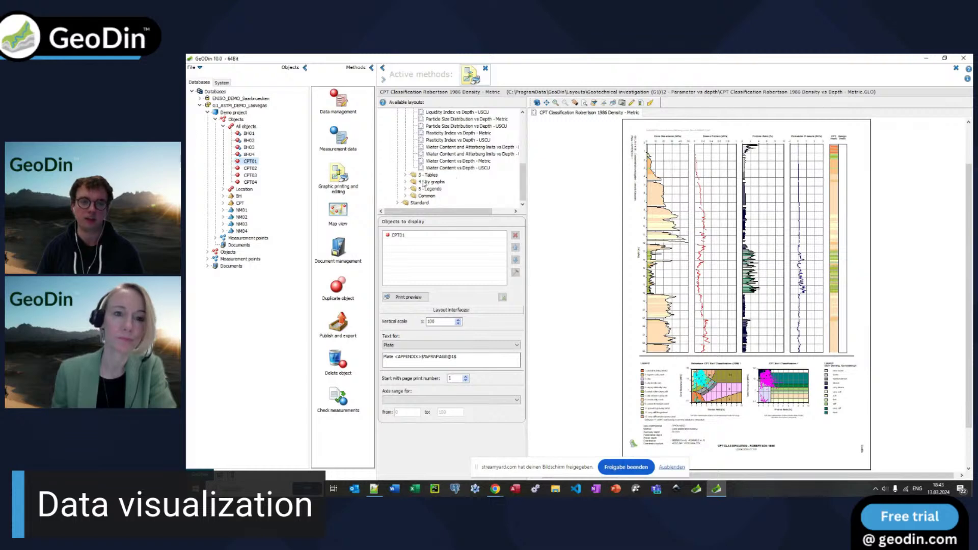
pyautogui.click(405, 175)
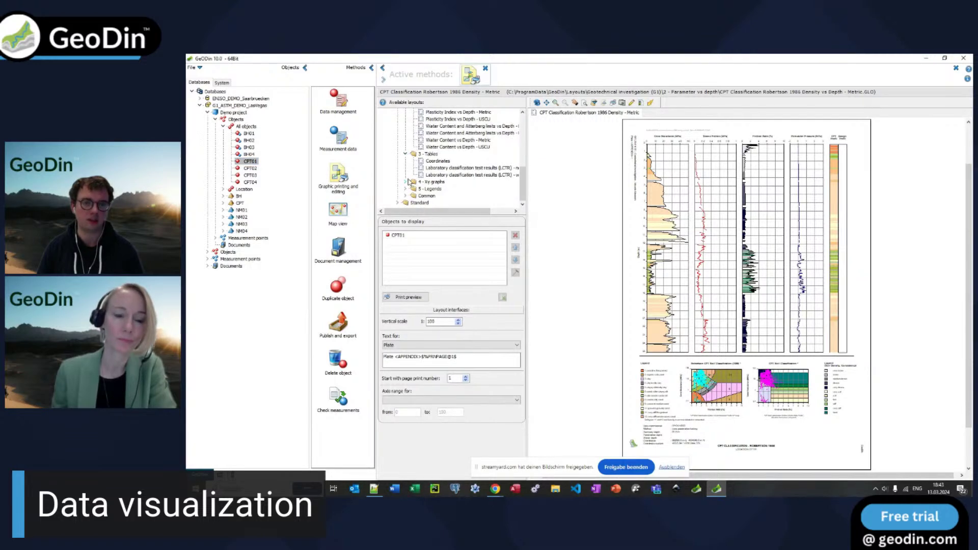
pyautogui.click(406, 182)
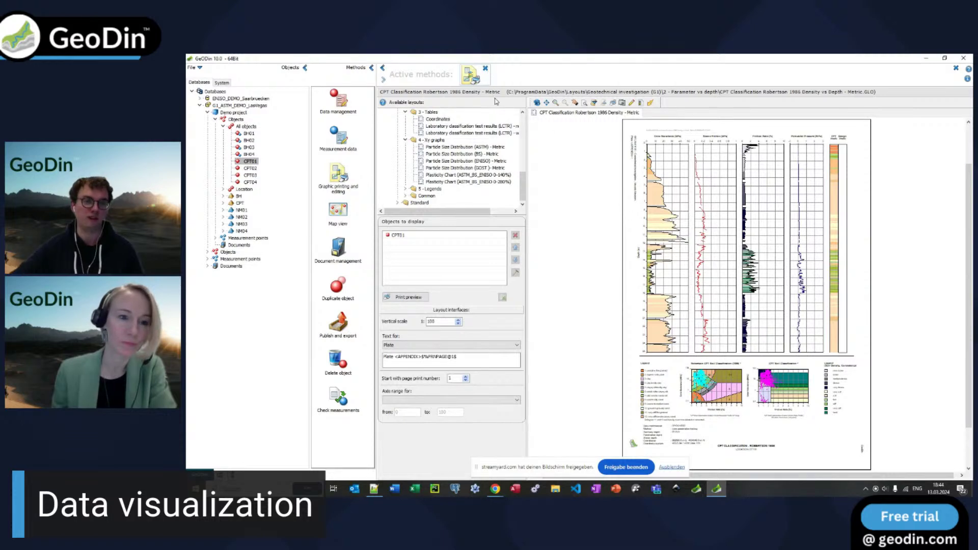
# Close the CPT01 layout, start a blank graphic, and check the paper formats in its page layout, keeping A4 portrait
pyautogui.click(486, 73)
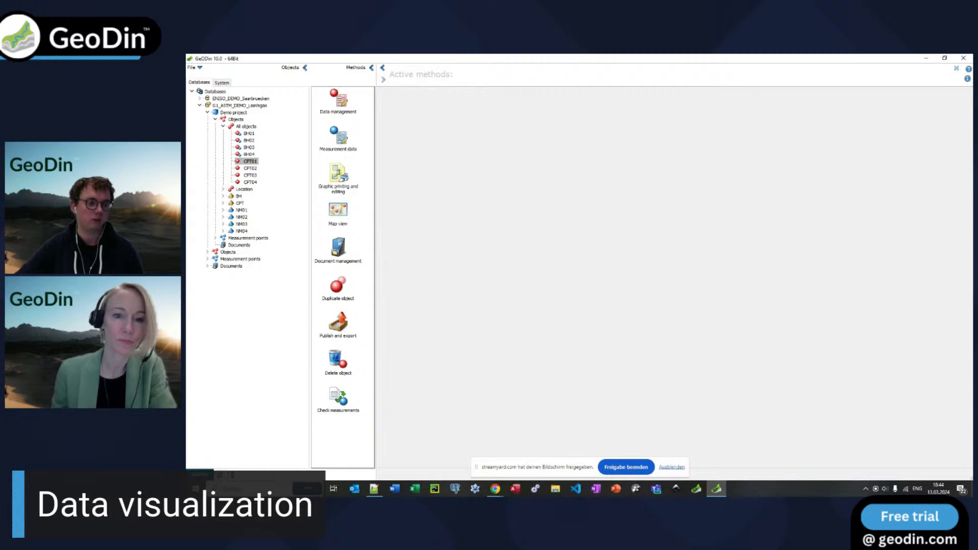
pyautogui.click(338, 174)
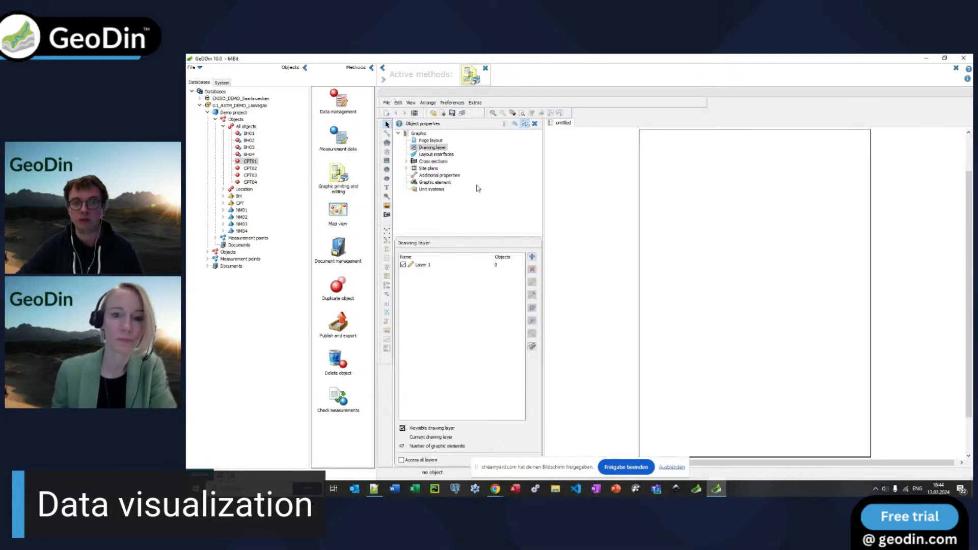
pyautogui.click(427, 142)
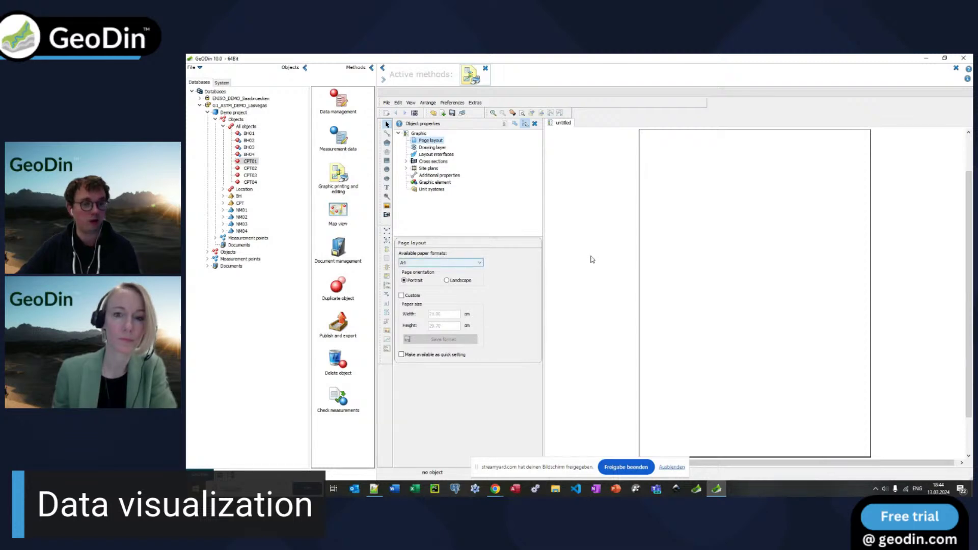
pyautogui.click(447, 265)
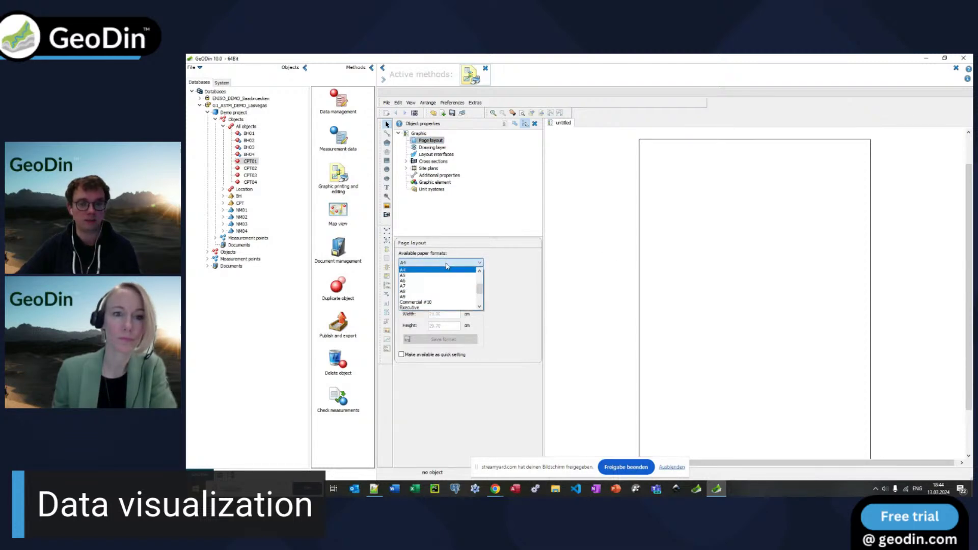
pyautogui.scroll(-2, 434, 294)
pyautogui.click(595, 253)
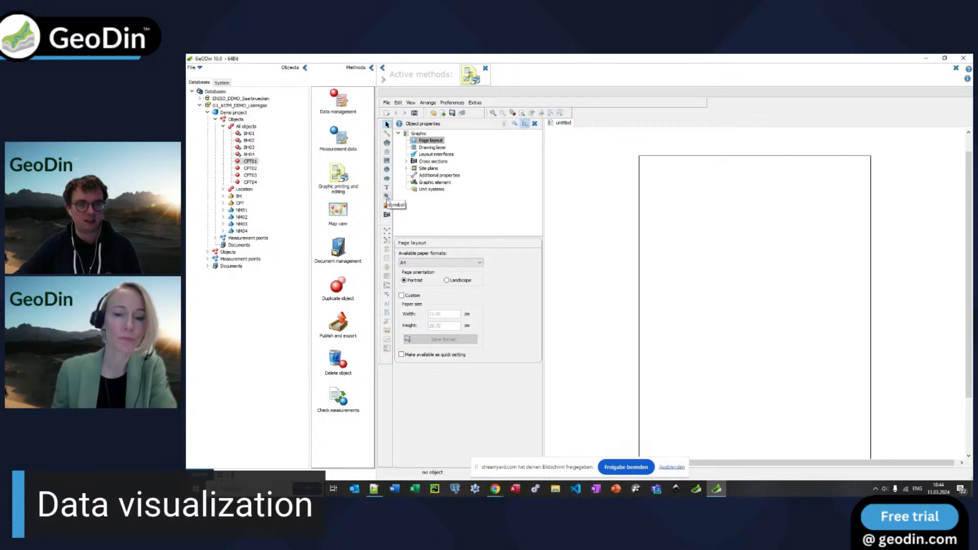
# Place a text element near the page's upper-left corner and set its font size to 19
pyautogui.click(387, 189)
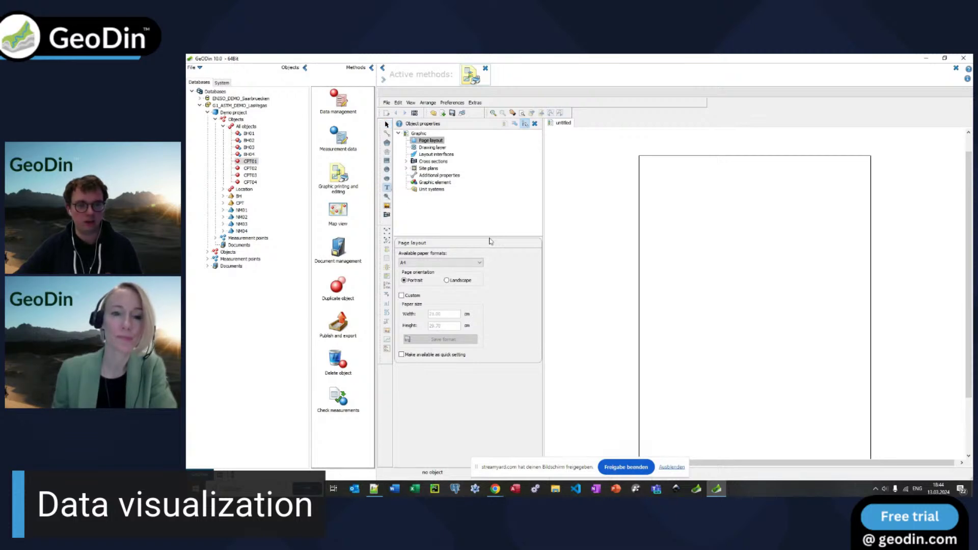
pyautogui.click(657, 173)
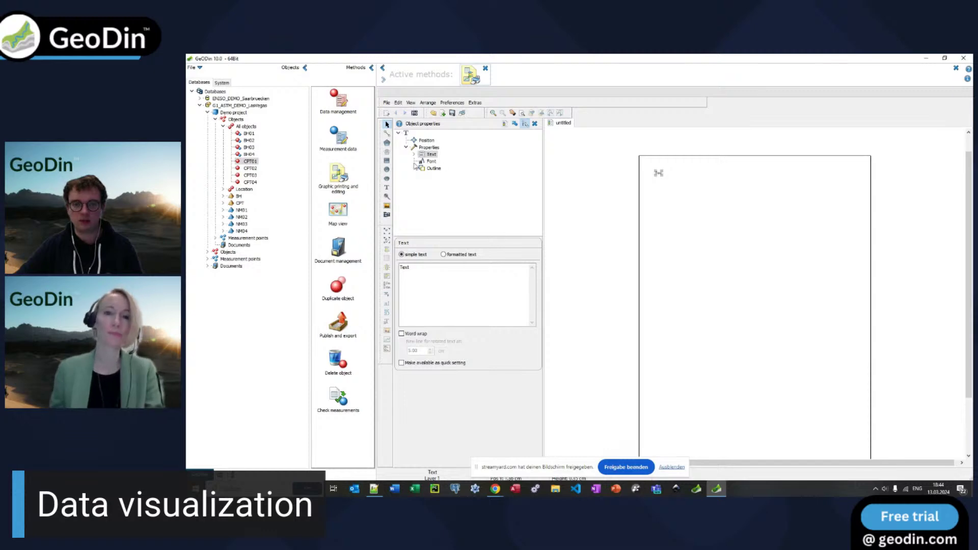
pyautogui.click(430, 161)
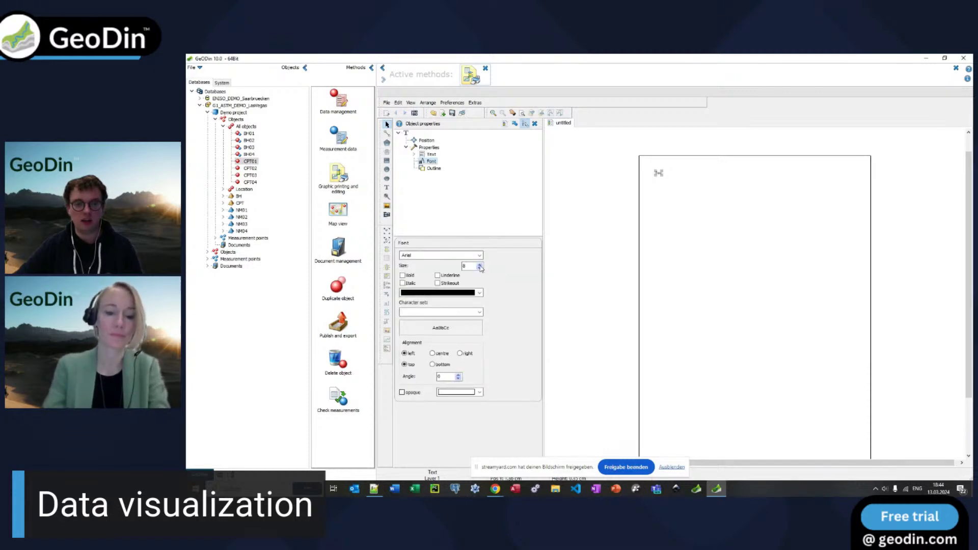
pyautogui.click(480, 264)
pyautogui.click(480, 265)
pyautogui.click(480, 265)
pyautogui.click(480, 265)
pyautogui.click(480, 264)
pyautogui.click(480, 264)
pyautogui.click(480, 264)
pyautogui.click(480, 265)
pyautogui.click(479, 264)
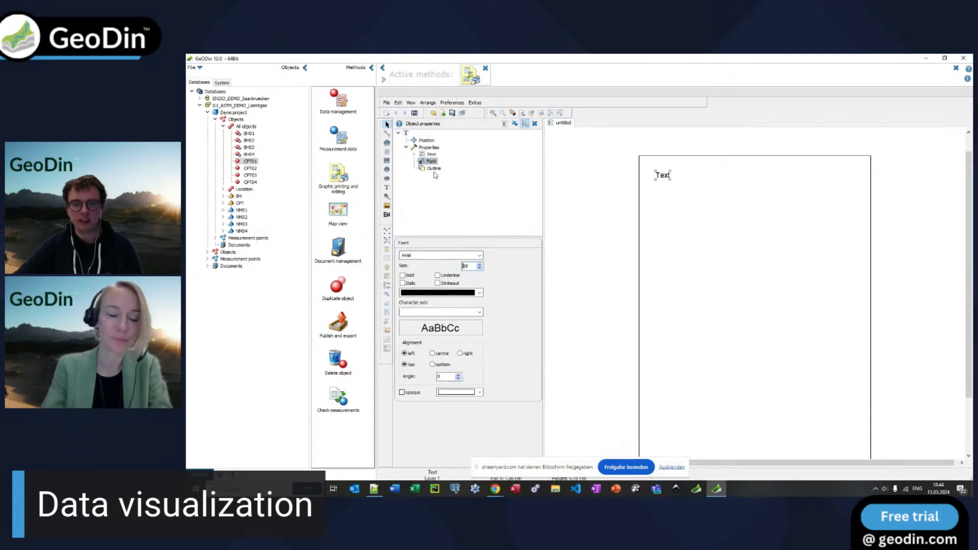
# Change the wording of the new text element to "Fixed Text" and deselect it
pyautogui.click(431, 154)
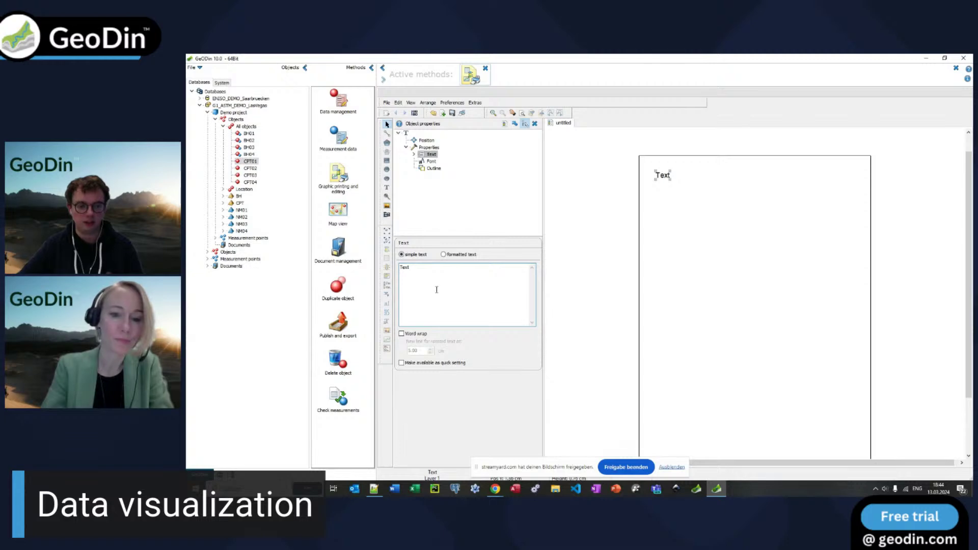
pyautogui.write('Fixed')
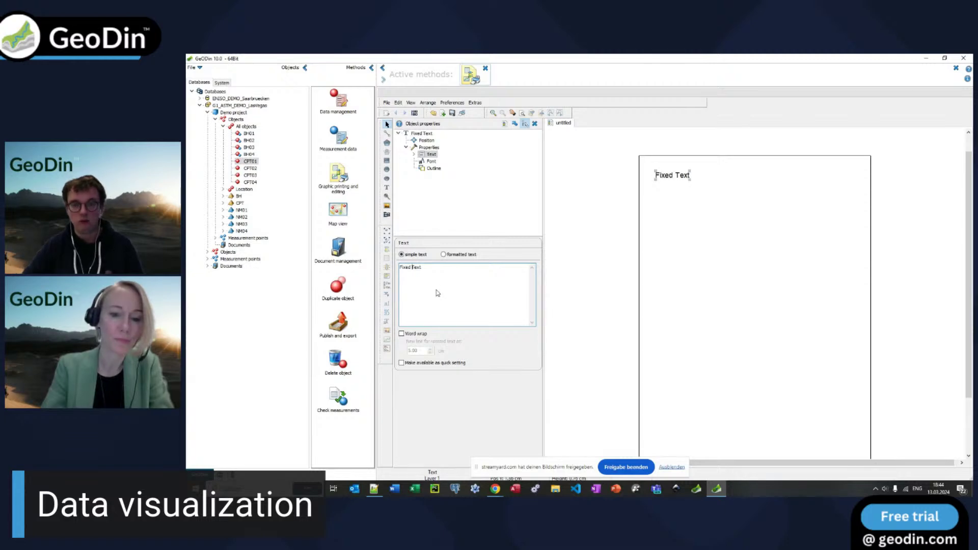
pyautogui.click(598, 233)
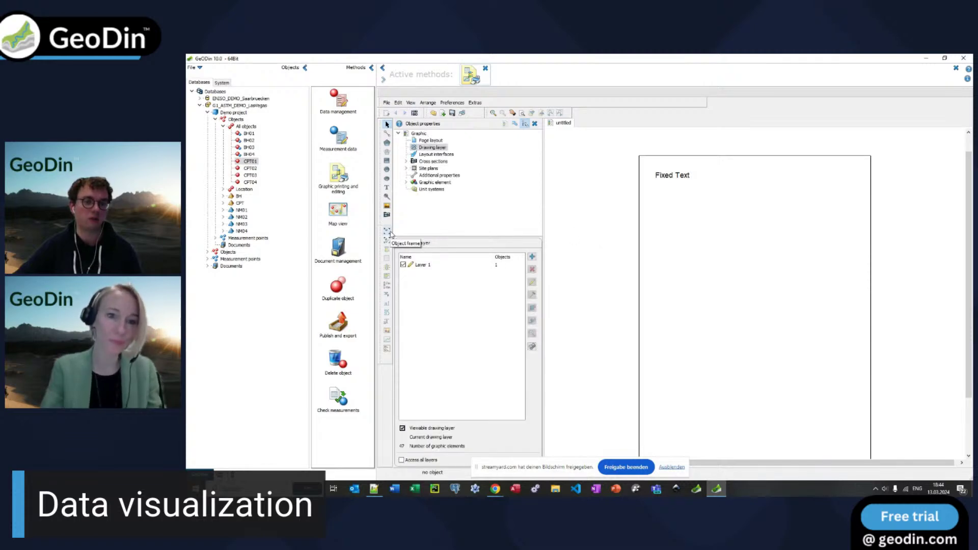
# Draw an object frame over the page and place a tall borehole log column inside it, below the Fixed Text
pyautogui.click(387, 232)
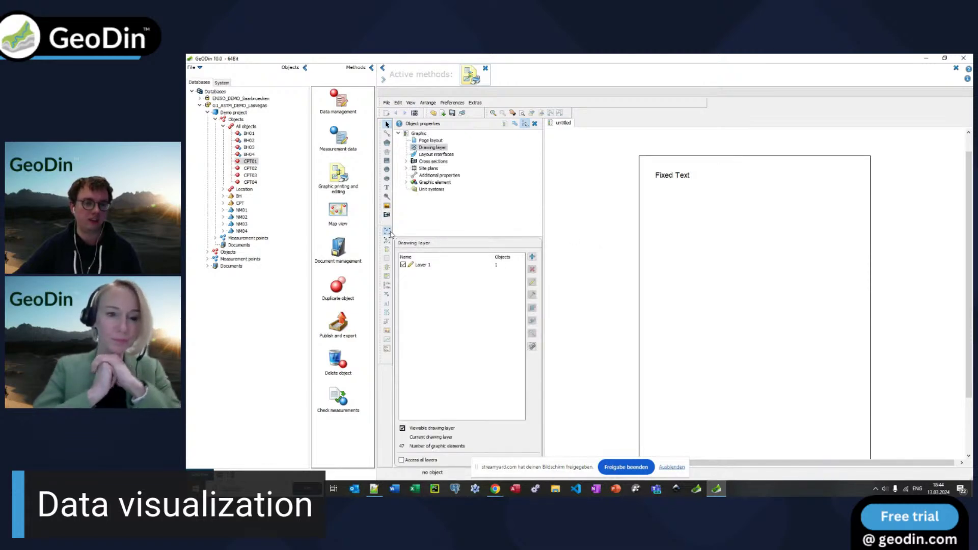
pyautogui.moveTo(634, 155)
pyautogui.mouseDown()
pyautogui.moveTo(666, 230)
pyautogui.moveTo(823, 461)
pyautogui.mouseUp()
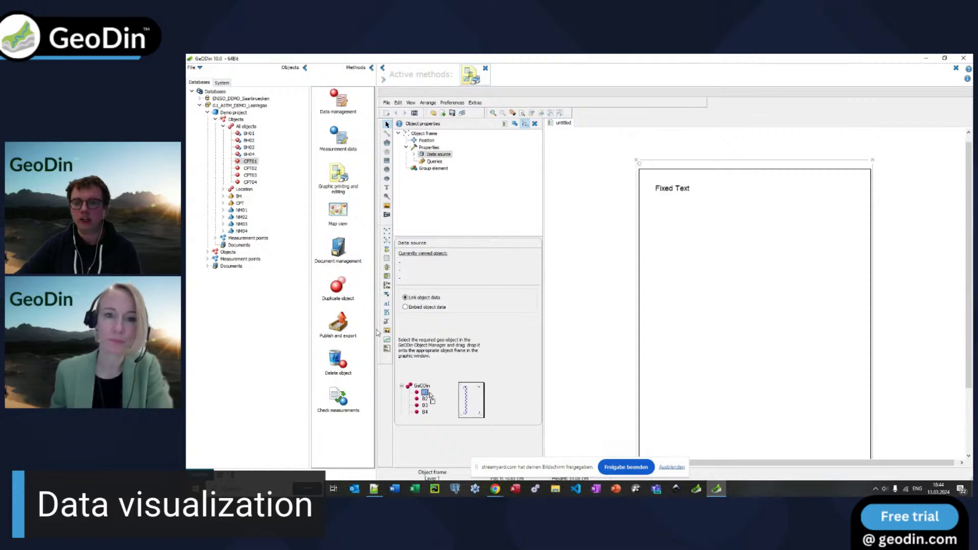
pyautogui.click(387, 250)
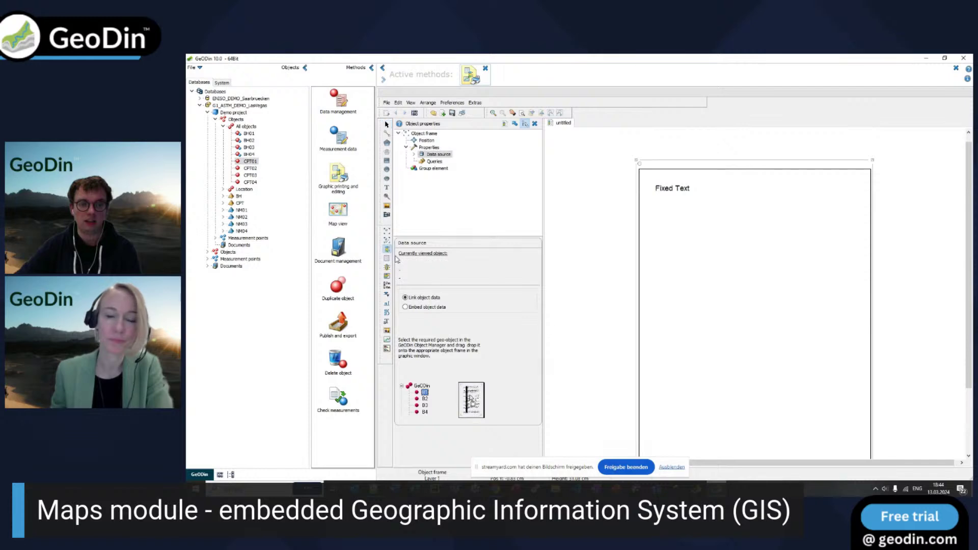
pyautogui.moveTo(694, 213); pyautogui.dragTo(757, 454)
pyautogui.scroll(1, 683, 189)
pyautogui.moveTo(698, 219); pyautogui.dragTo(704, 219)
pyautogui.click(640, 146)
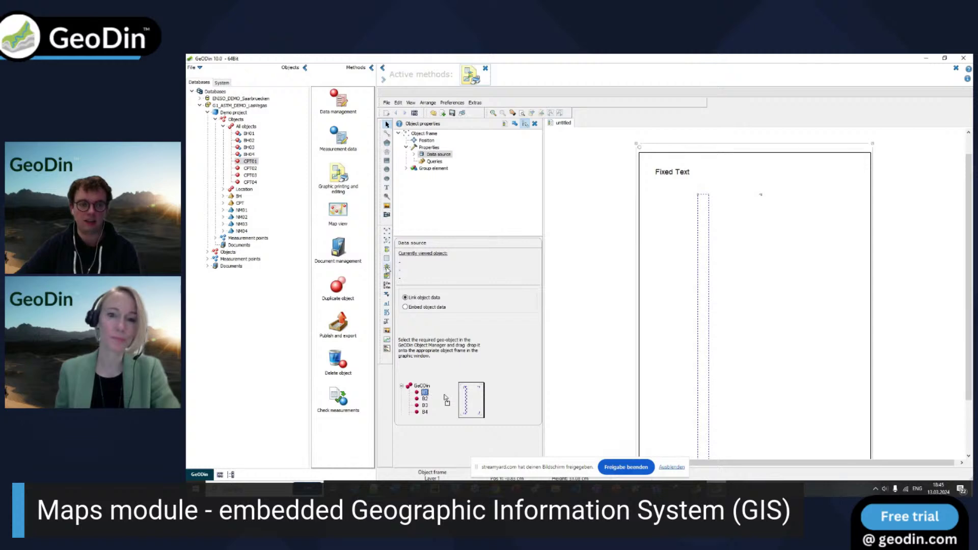
# Add a depth scale to the left of the borehole log and assign BH01 to the object frame
pyautogui.click(386, 285)
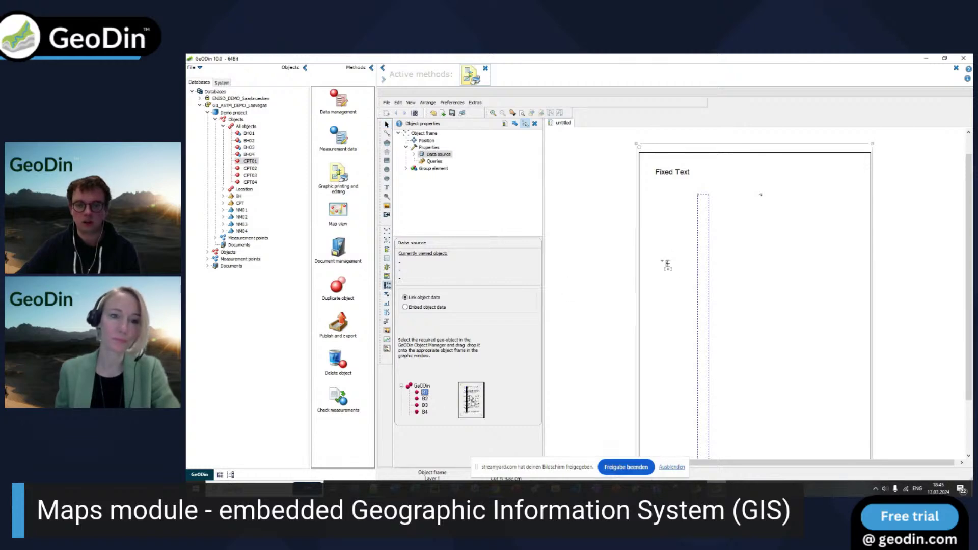
pyautogui.click(663, 264)
pyautogui.scroll(1, 659, 263)
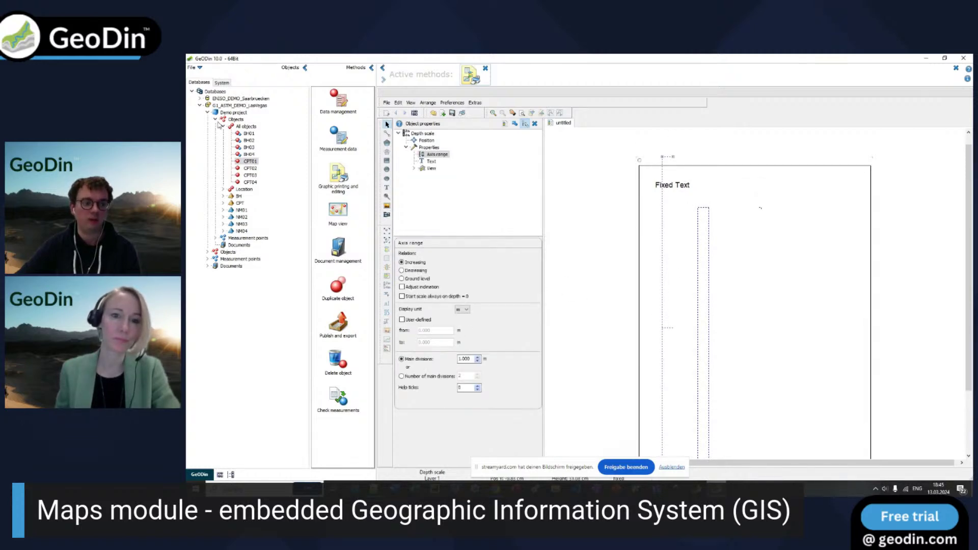
pyautogui.click(246, 134)
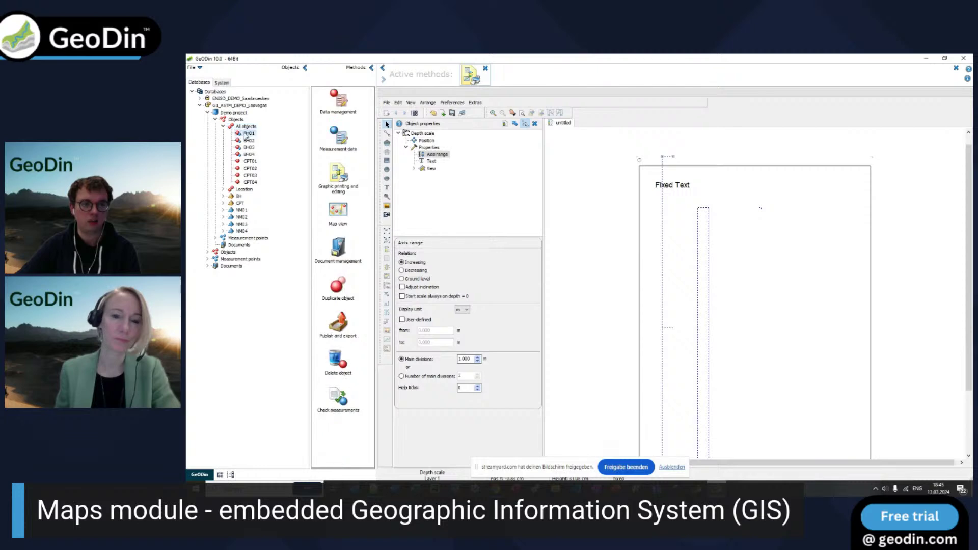
pyautogui.moveTo(272, 147); pyautogui.dragTo(720, 301)
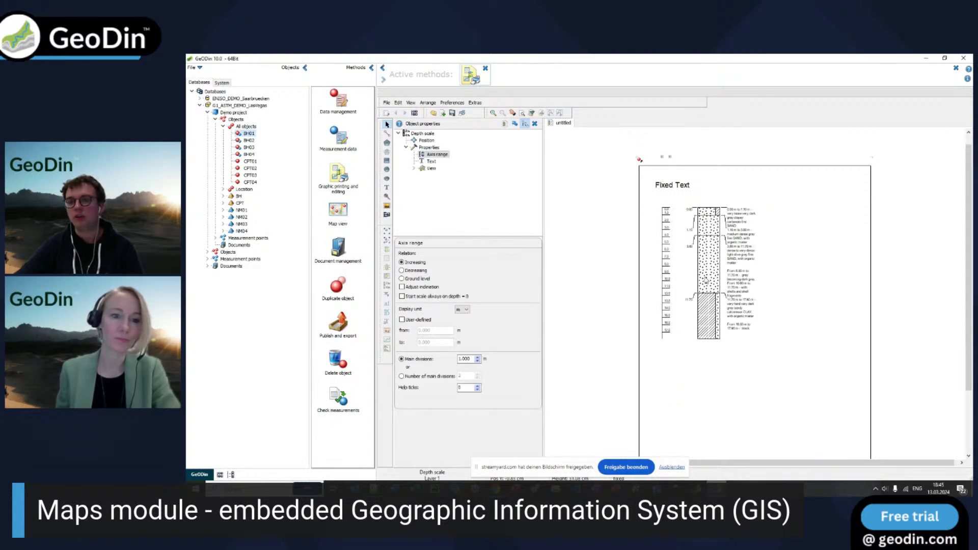
# Put the depth scale's labels on the left and switch its view to the bar style with a width setting
pyautogui.click(665, 272)
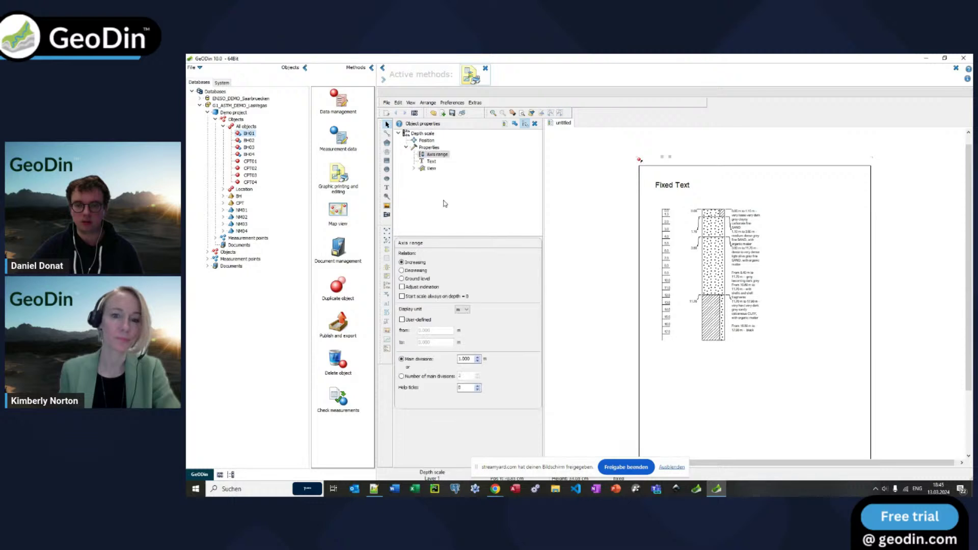
pyautogui.click(431, 161)
pyautogui.click(451, 256)
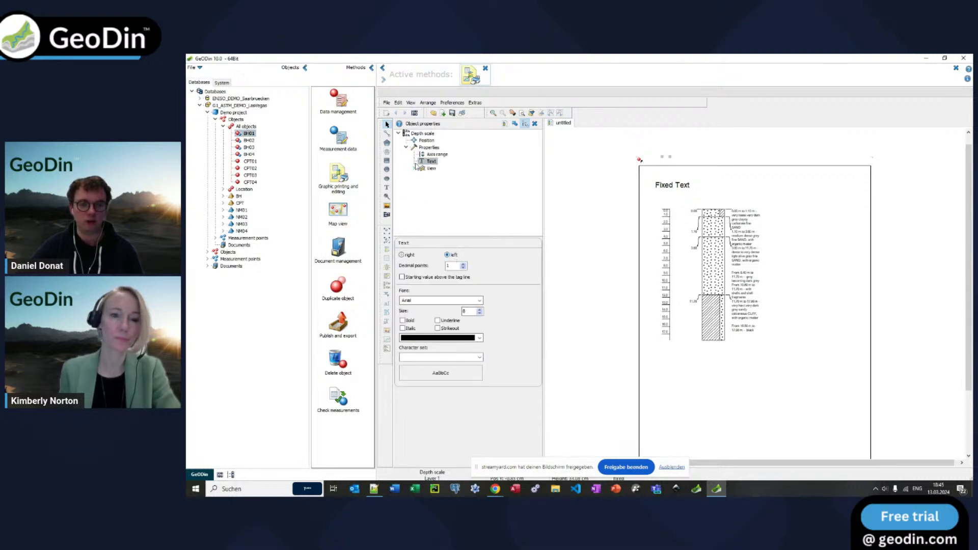
pyautogui.click(431, 168)
pyautogui.click(401, 272)
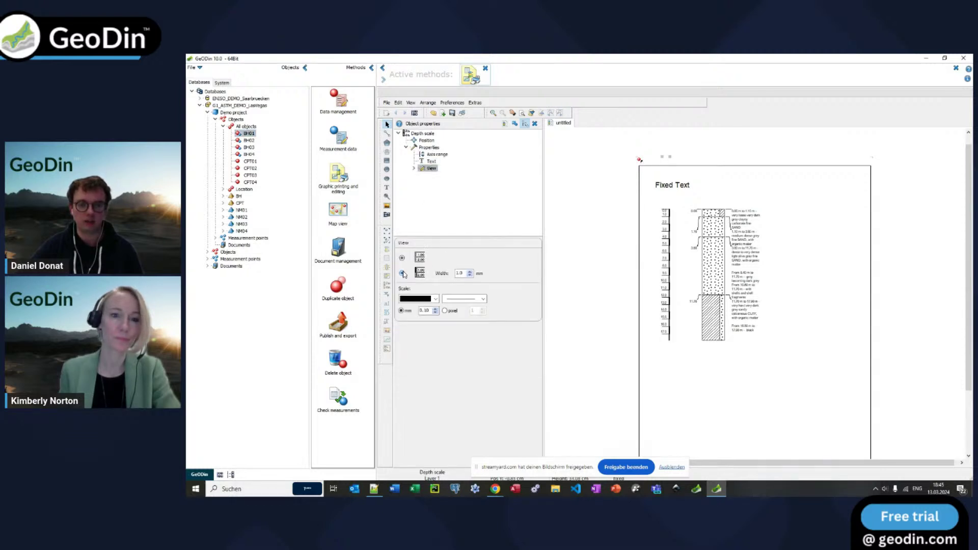
# Adjust the borehole log's position on the page and move the depth scale farther left of it
pyautogui.click(718, 266)
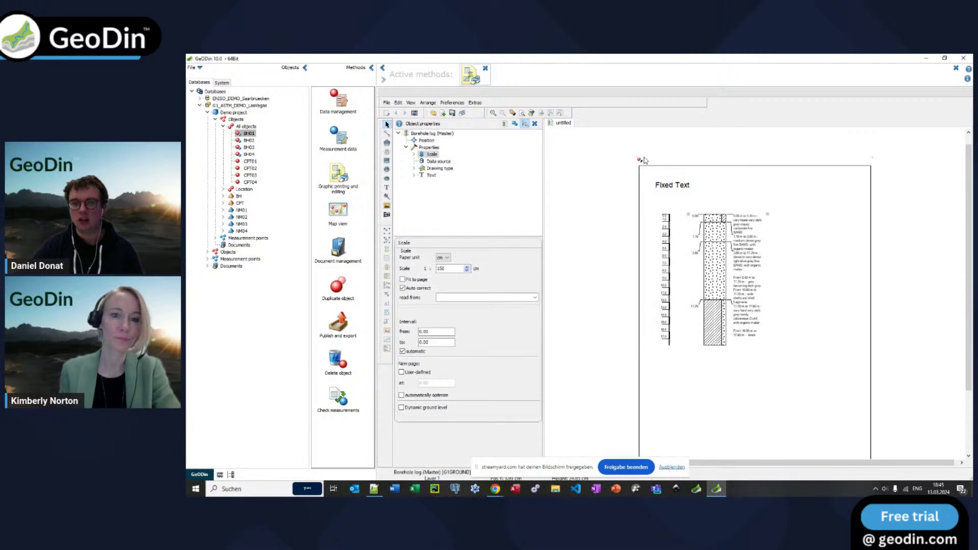
pyautogui.moveTo(712, 238); pyautogui.dragTo(712, 262)
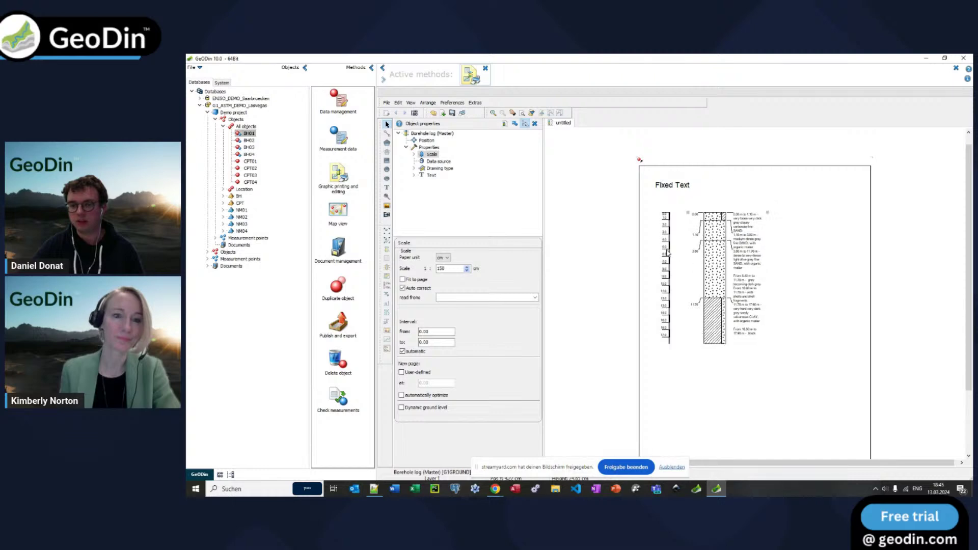
pyautogui.click(660, 250)
# Add a variable text element to the object frame just above the borehole log and set its font size to 23
pyautogui.click(637, 158)
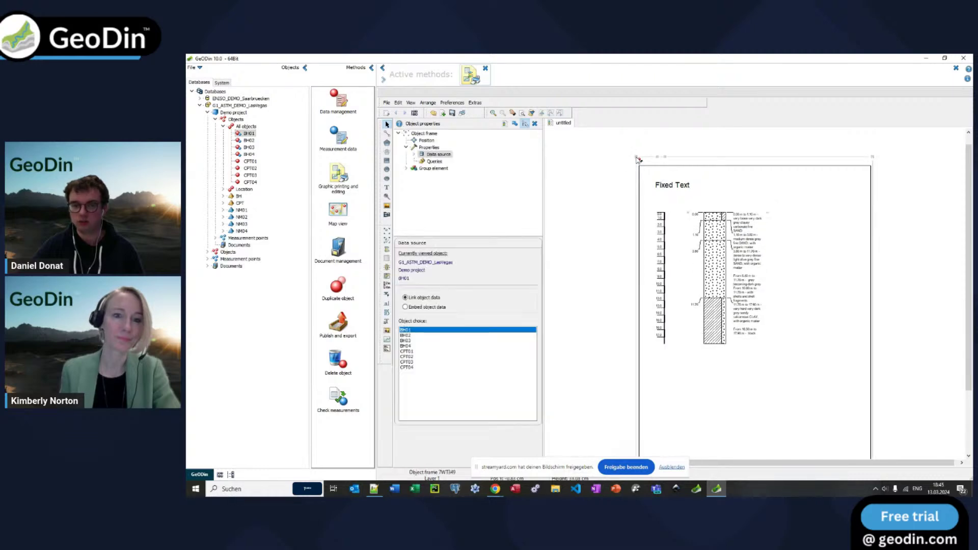
pyautogui.click(387, 321)
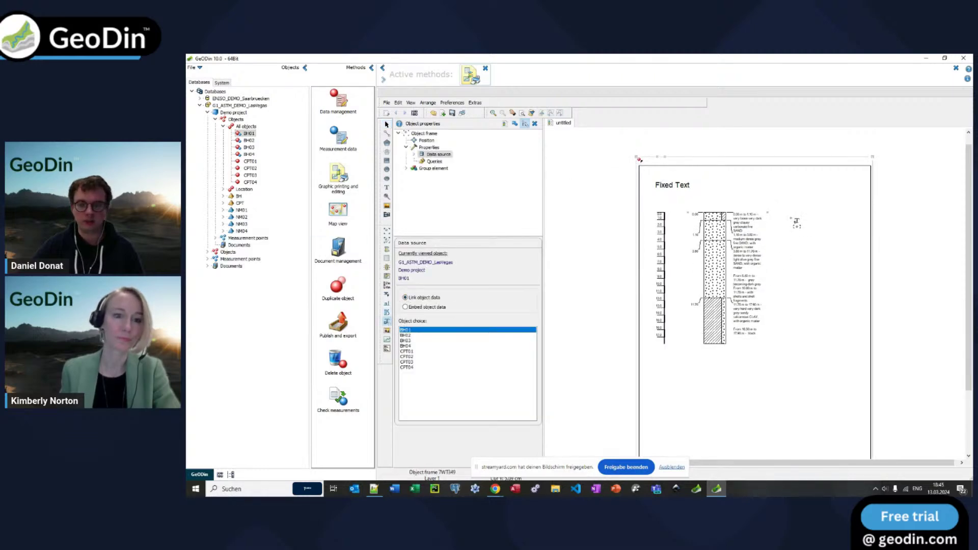
pyautogui.click(740, 195)
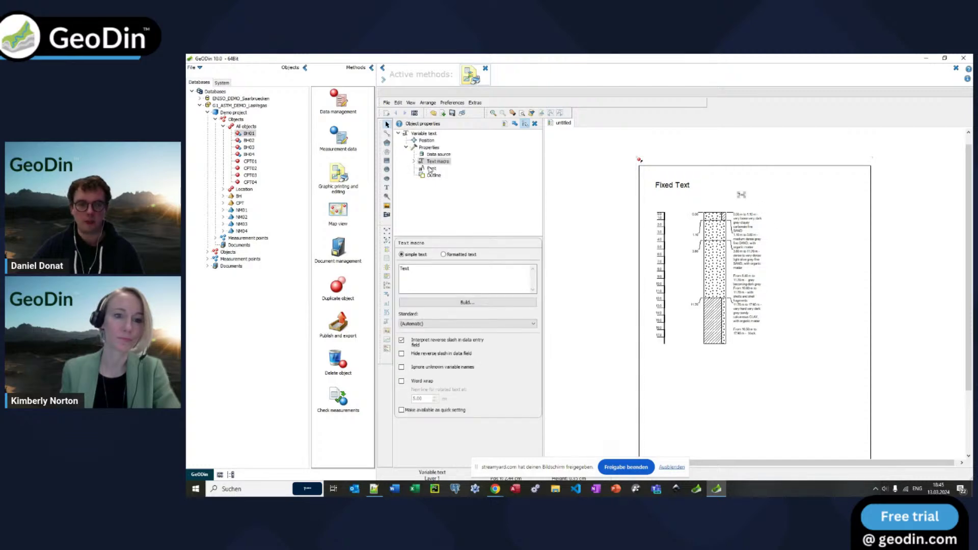
pyautogui.click(430, 169)
pyautogui.click(480, 265)
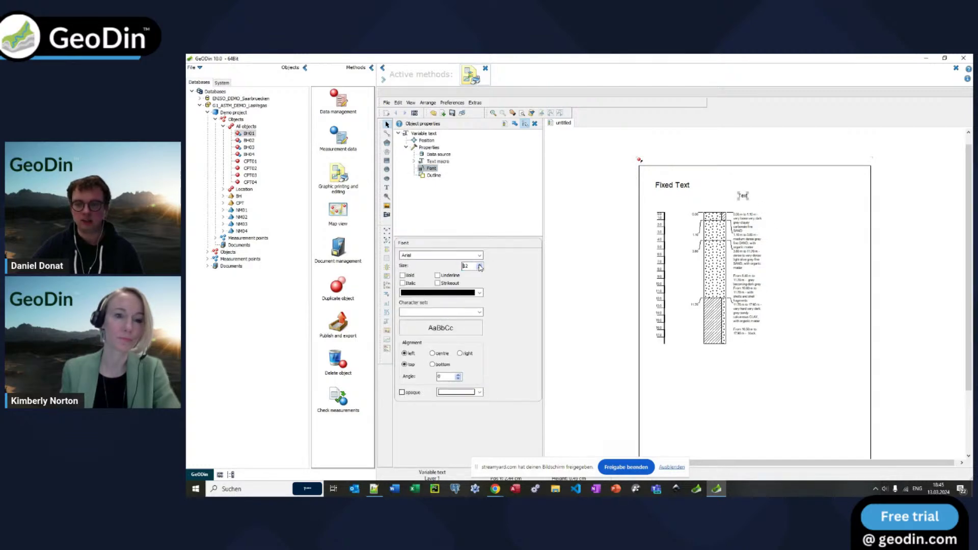
pyautogui.click(480, 265)
pyautogui.click(480, 265)
pyautogui.click(480, 264)
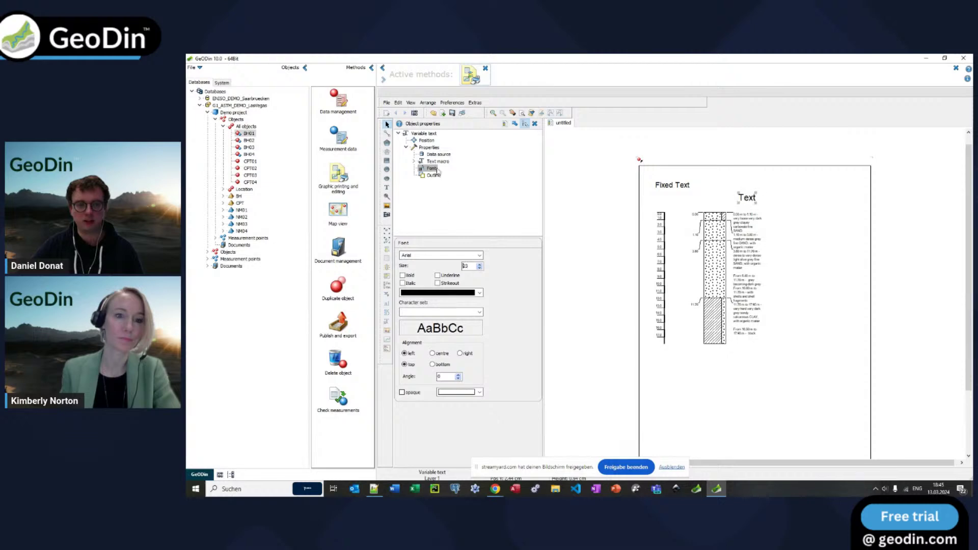
# Replace the variable text's macro with the Full location name field, found by searching the data fields for "longname"
pyautogui.click(438, 161)
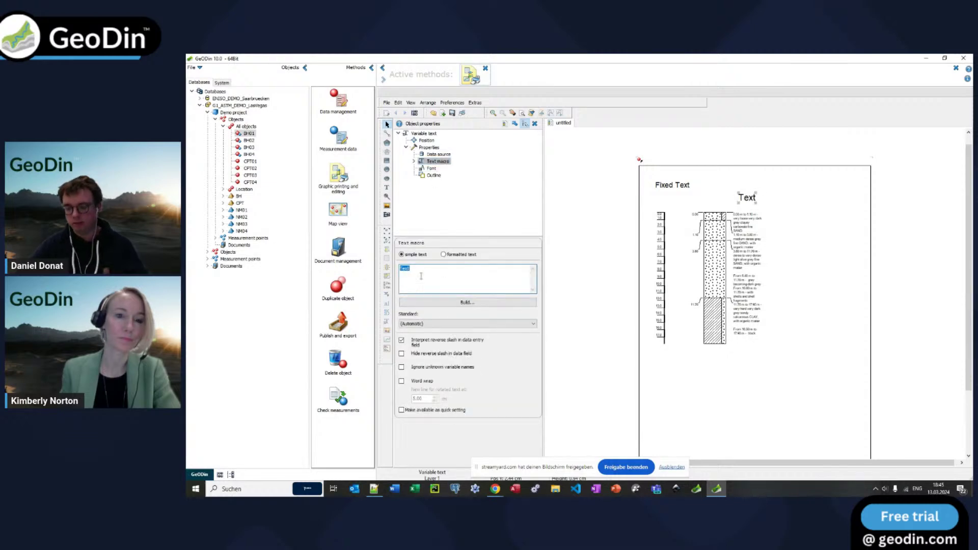
pyautogui.press('Delete')
pyautogui.click(488, 301)
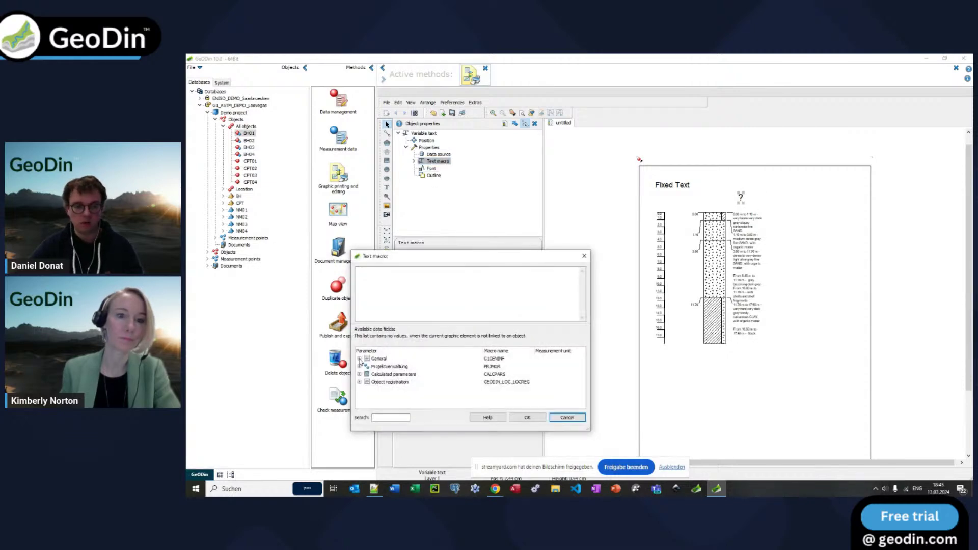
pyautogui.click(360, 359)
pyautogui.scroll(-5, 395, 379)
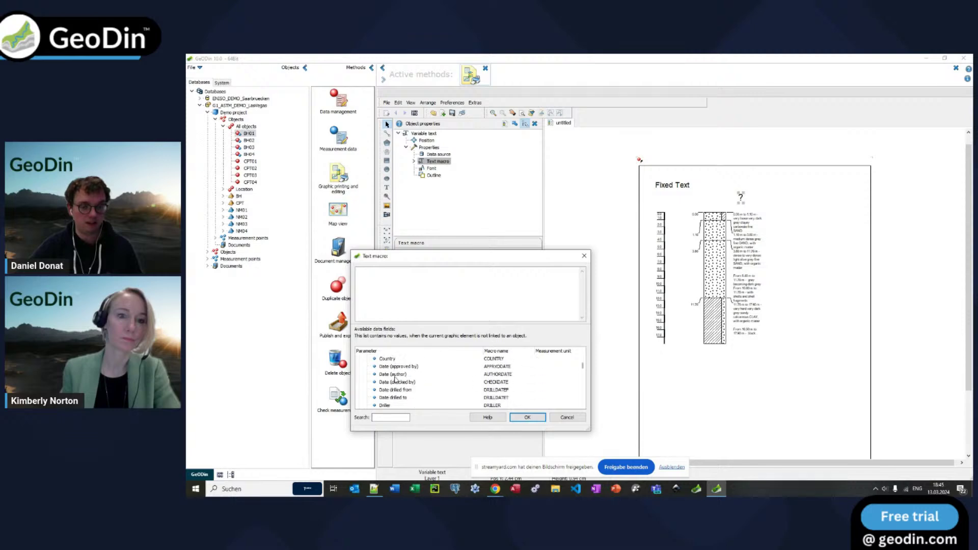
pyautogui.scroll(-2, 394, 379)
pyautogui.click(390, 417)
pyautogui.scroll(-1, 386, 401)
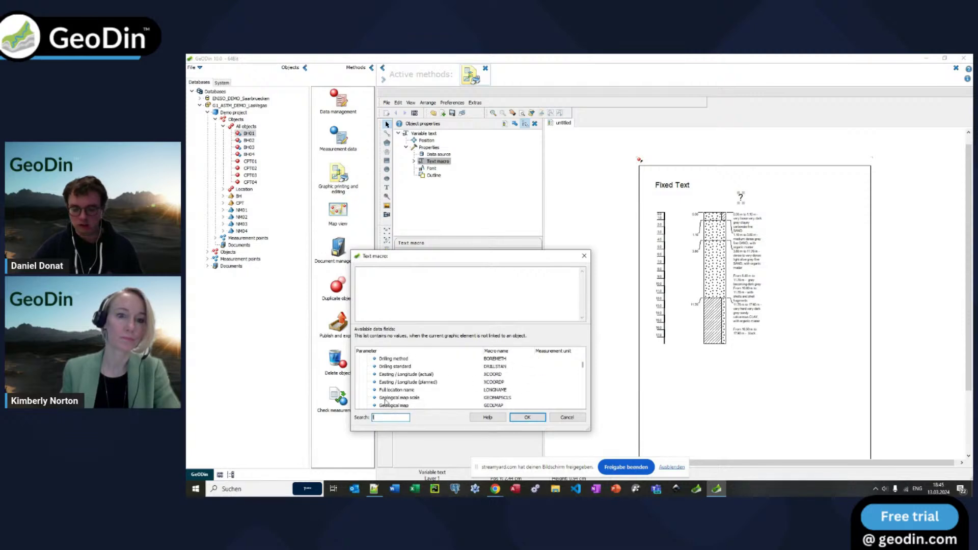
pyautogui.write('longname')
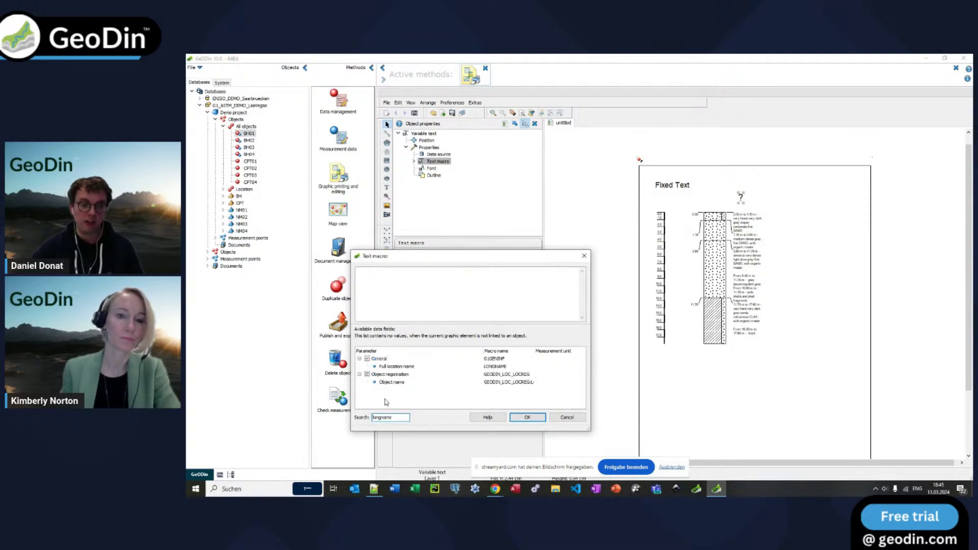
pyautogui.doubleClick(394, 367)
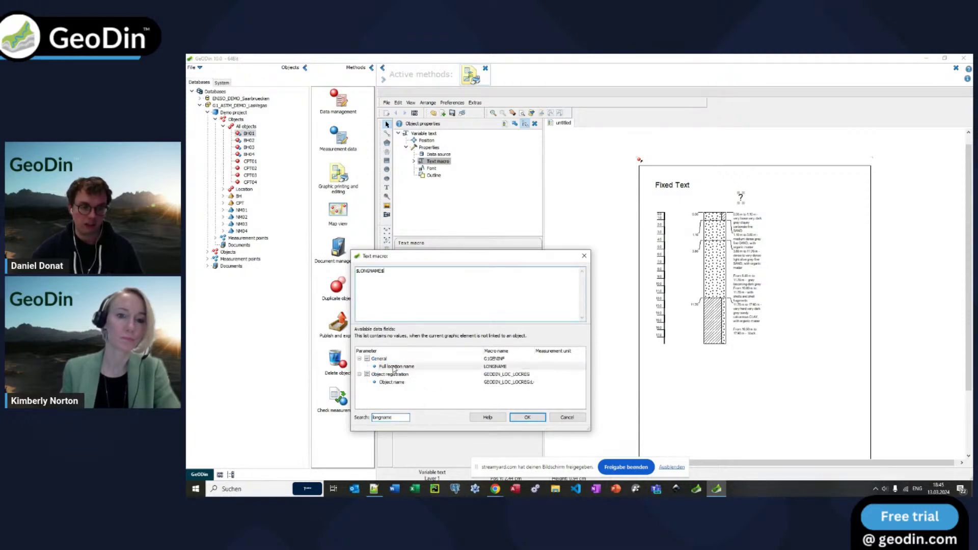
pyautogui.click(527, 417)
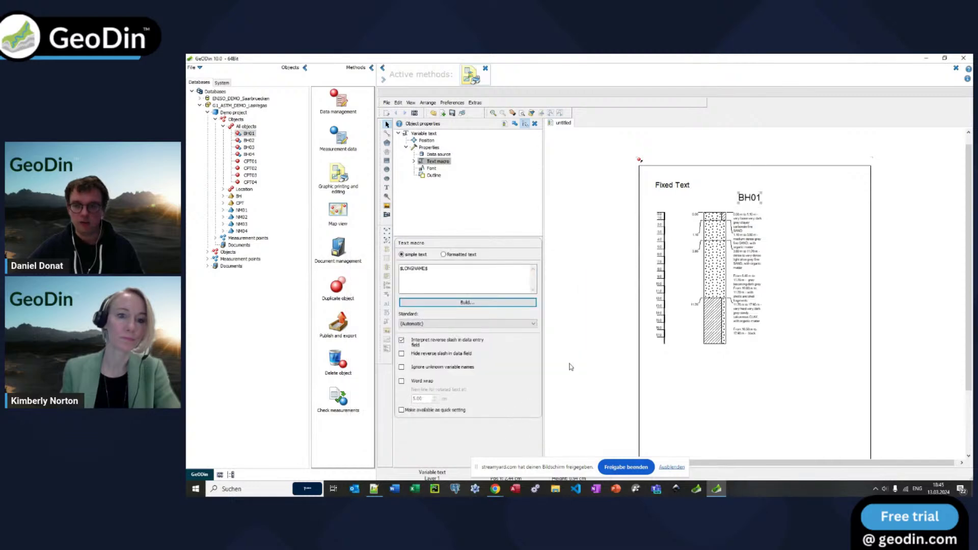
# Display the custom layout for borehole BH02 and close the graphic editor
pyautogui.click(245, 142)
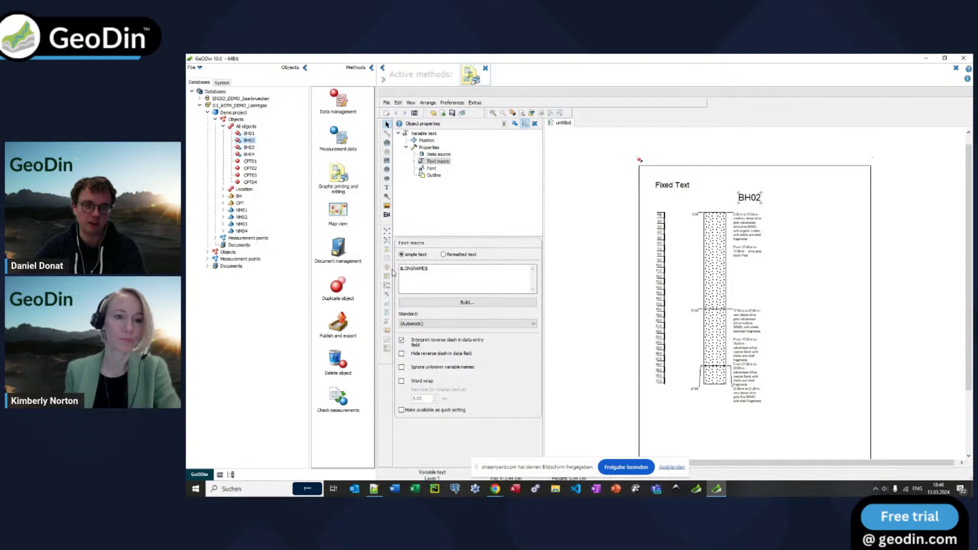
pyautogui.click(485, 68)
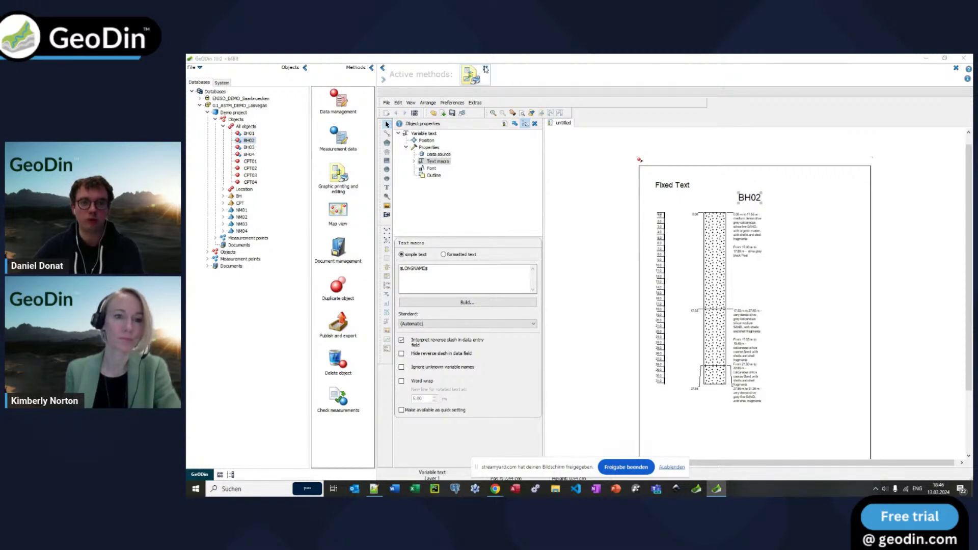
pyautogui.click(674, 299)
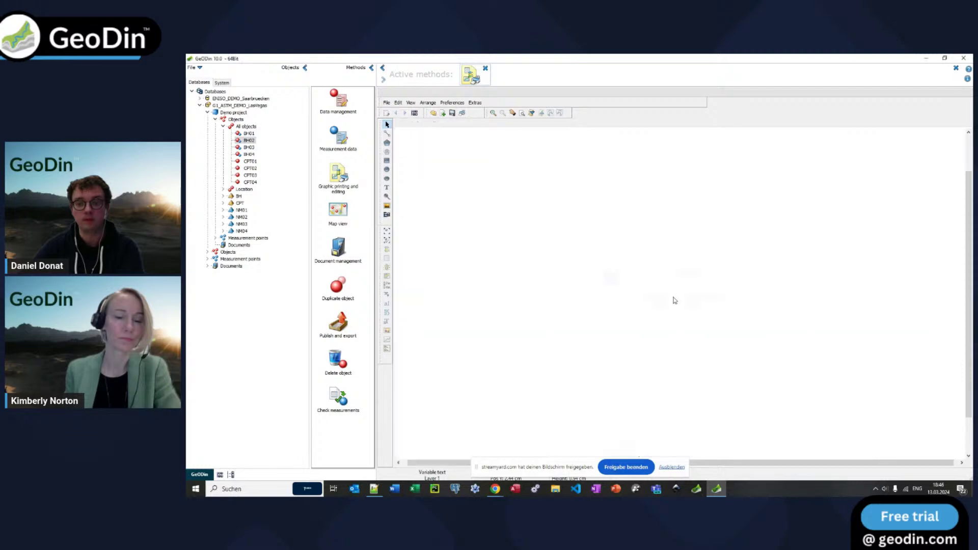
# Open the stored Map document in the Maps module and select borehole BH01 on the BH layer
pyautogui.click(208, 267)
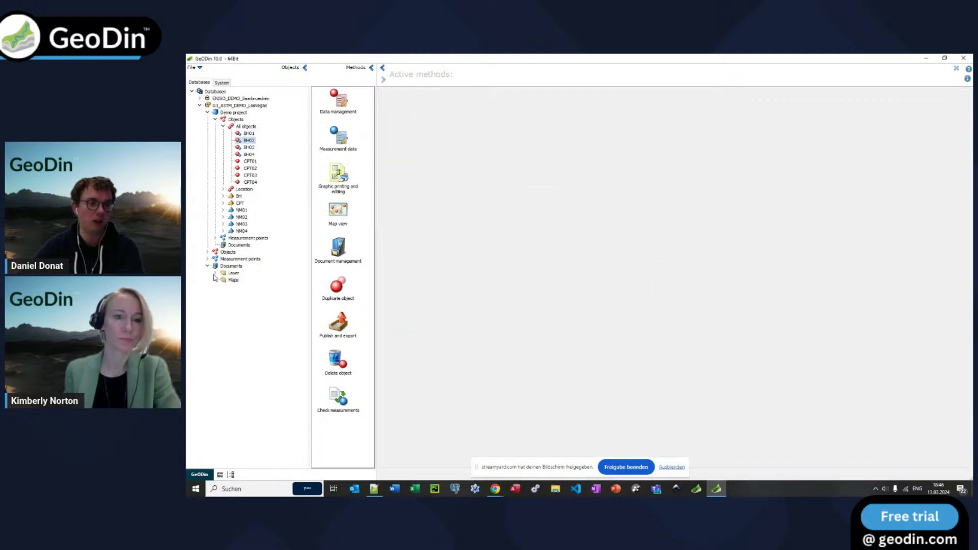
pyautogui.click(216, 280)
pyautogui.click(238, 287)
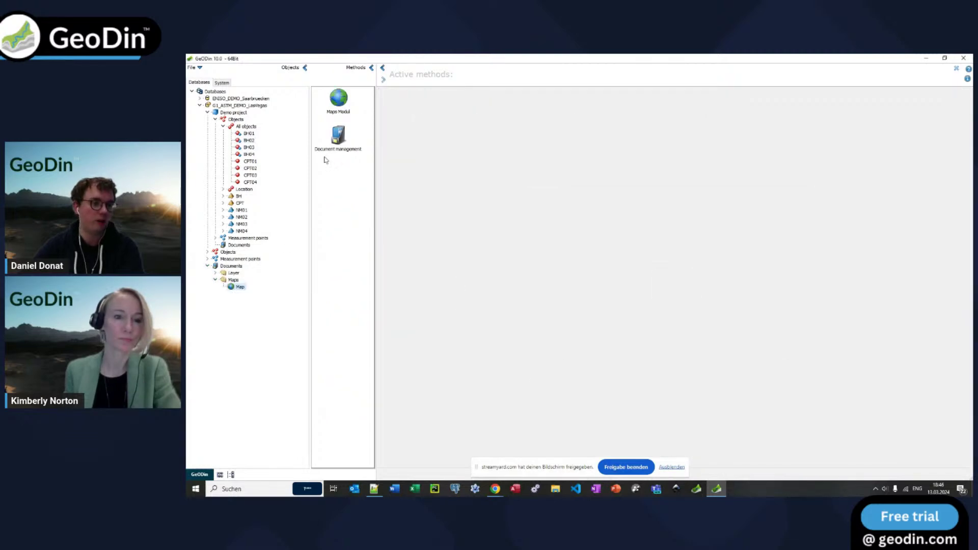
pyautogui.click(338, 103)
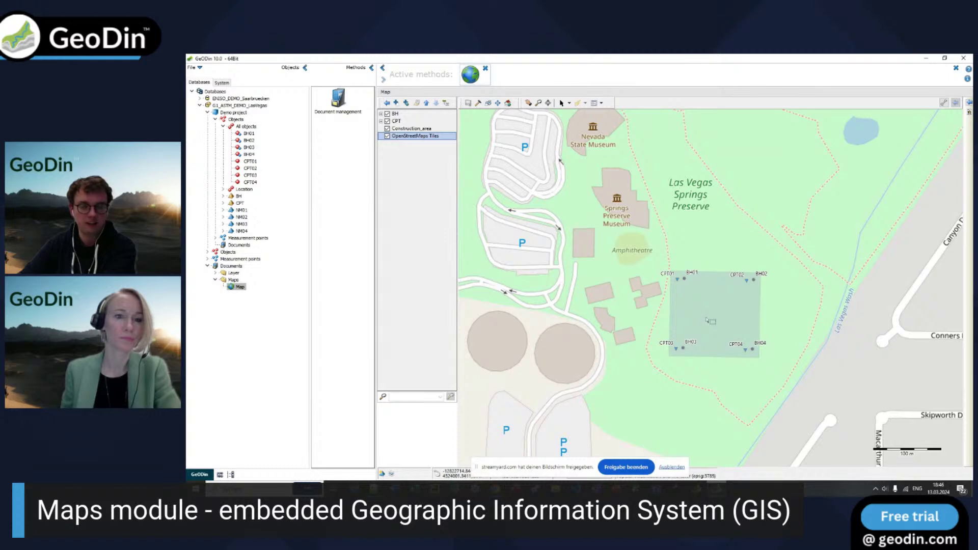
pyautogui.click(415, 114)
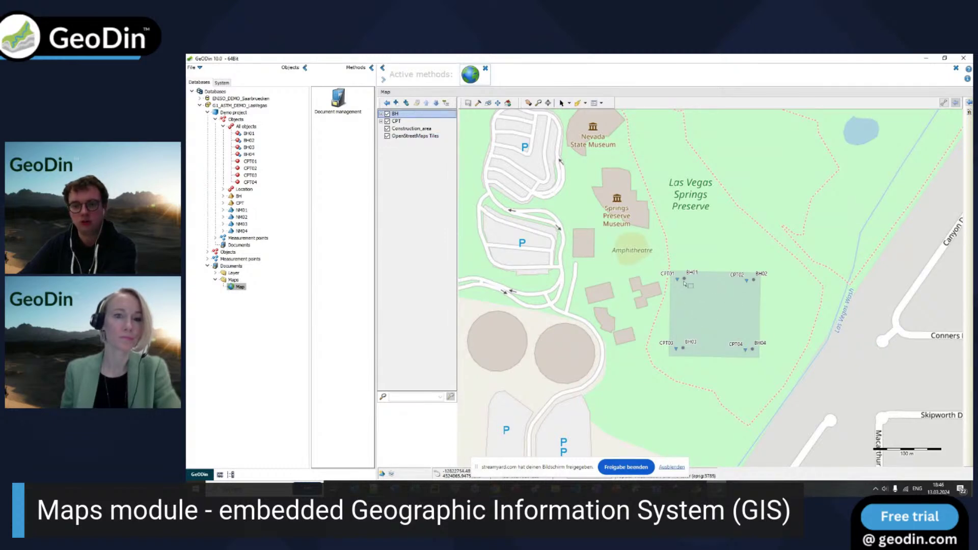
pyautogui.click(684, 280)
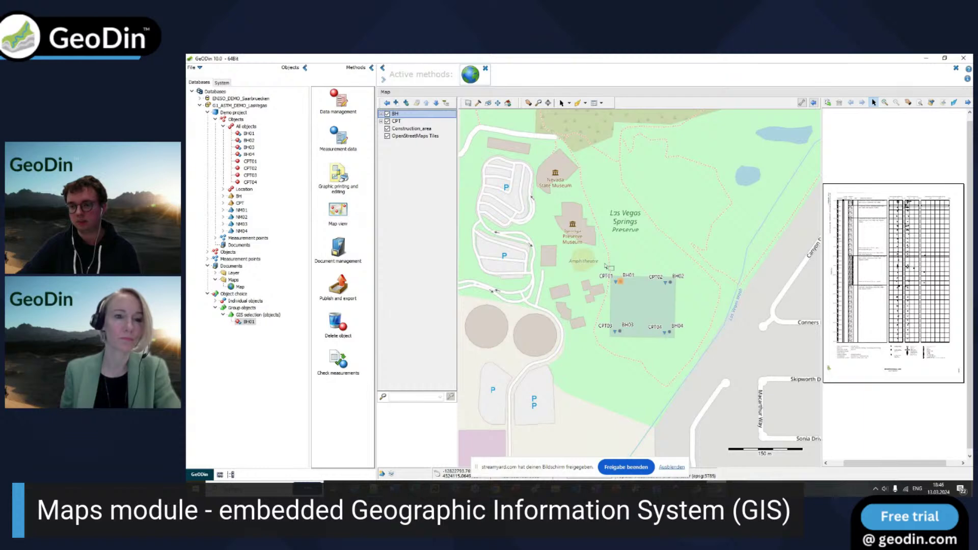
# Load elevation data from the SRTM cache for a rectangular map area around the boreholes and close the elevation data window
pyautogui.click(601, 103)
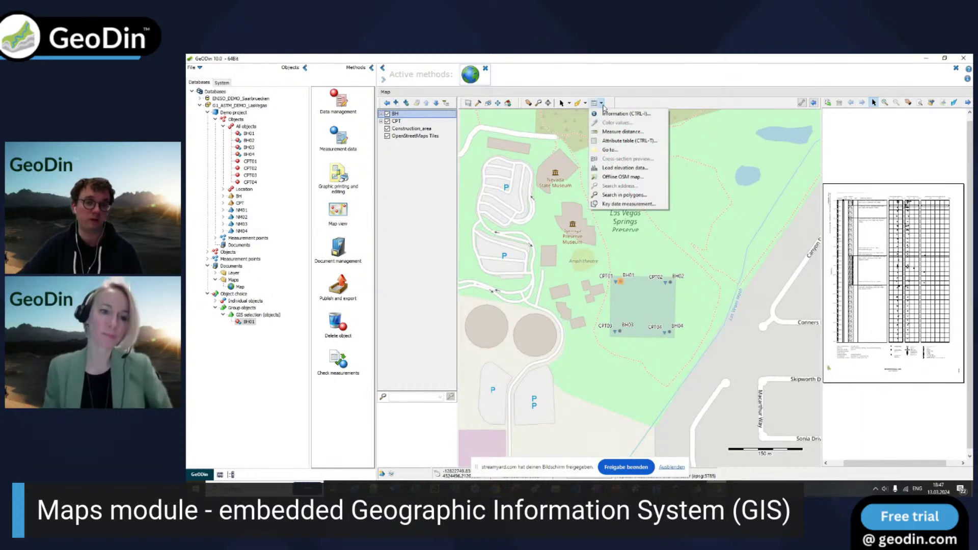
pyautogui.click(615, 168)
pyautogui.moveTo(525, 178); pyautogui.dragTo(742, 419)
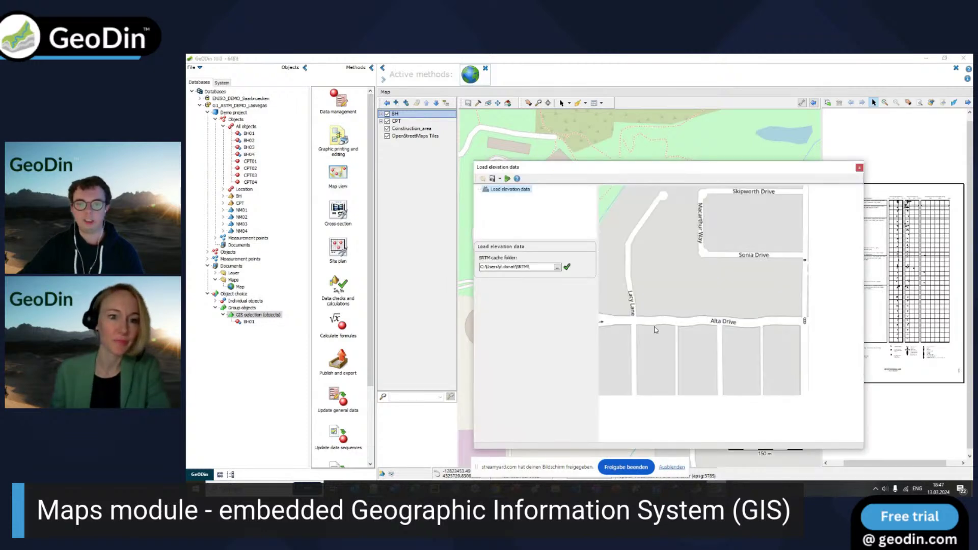
pyautogui.click(507, 179)
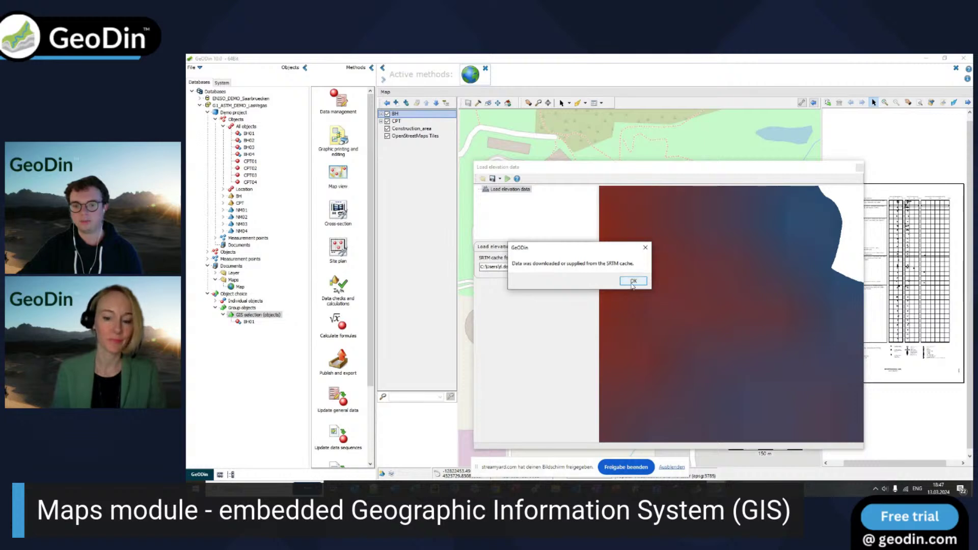
pyautogui.click(632, 281)
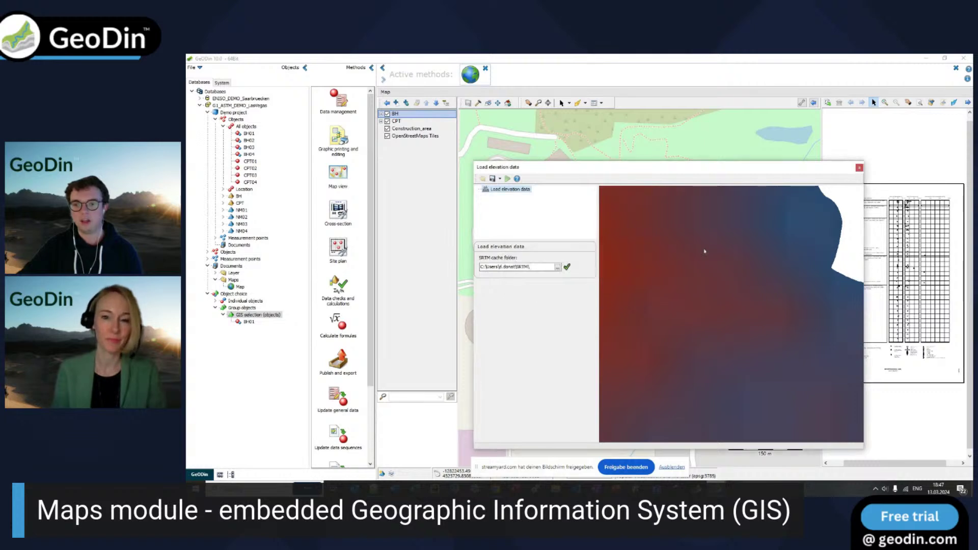
pyautogui.click(859, 168)
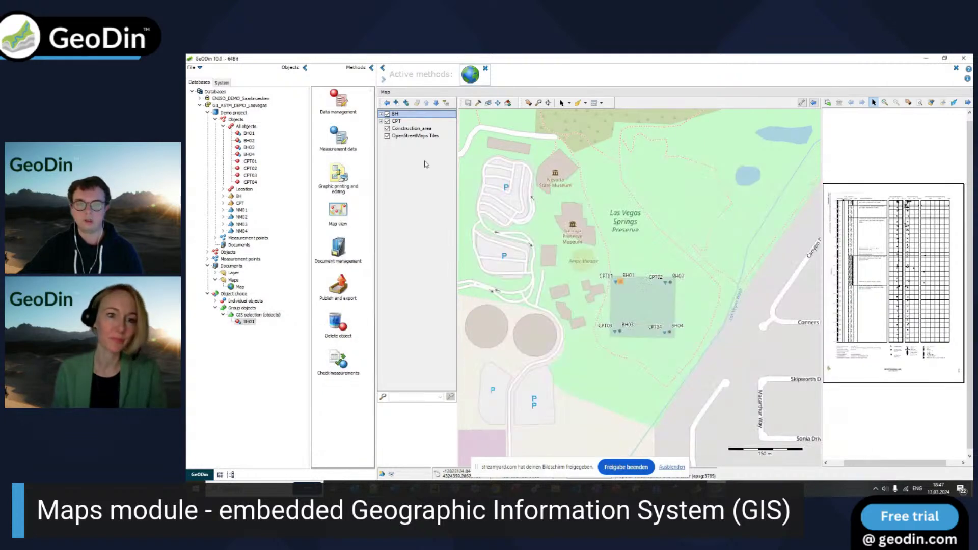
# Look through the BH layer's actions such as Interpolation and Triangulate, and close the Maps module
pyautogui.rightClick(406, 115)
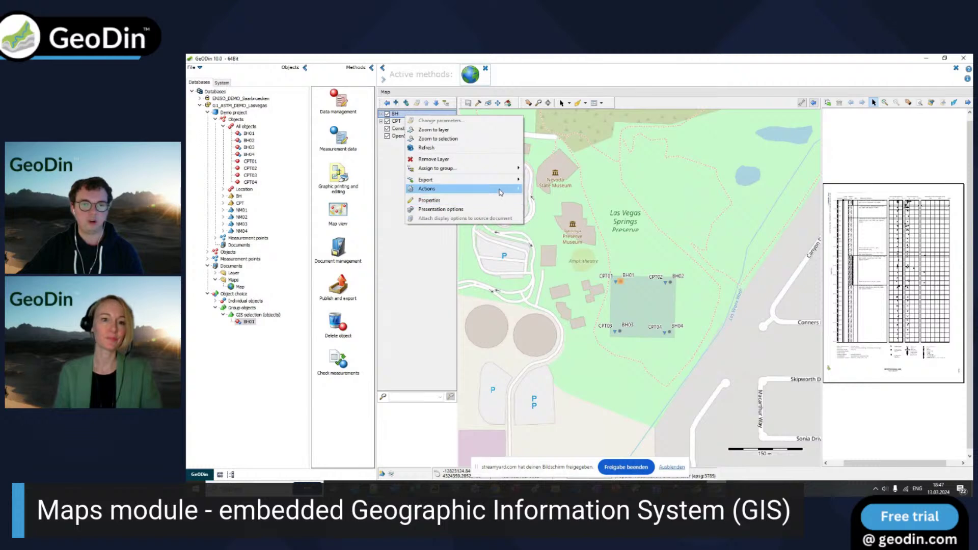
pyautogui.moveTo(501, 190)
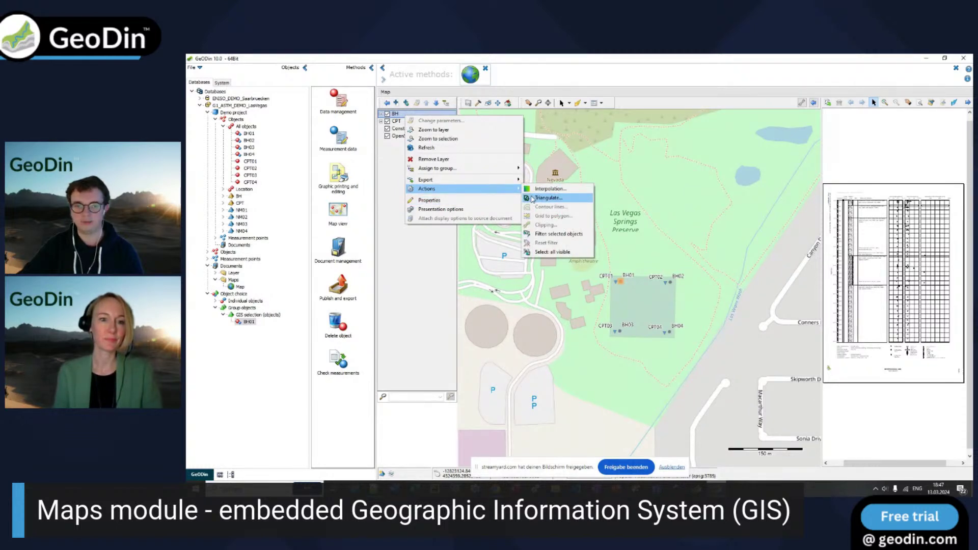
pyautogui.click(547, 198)
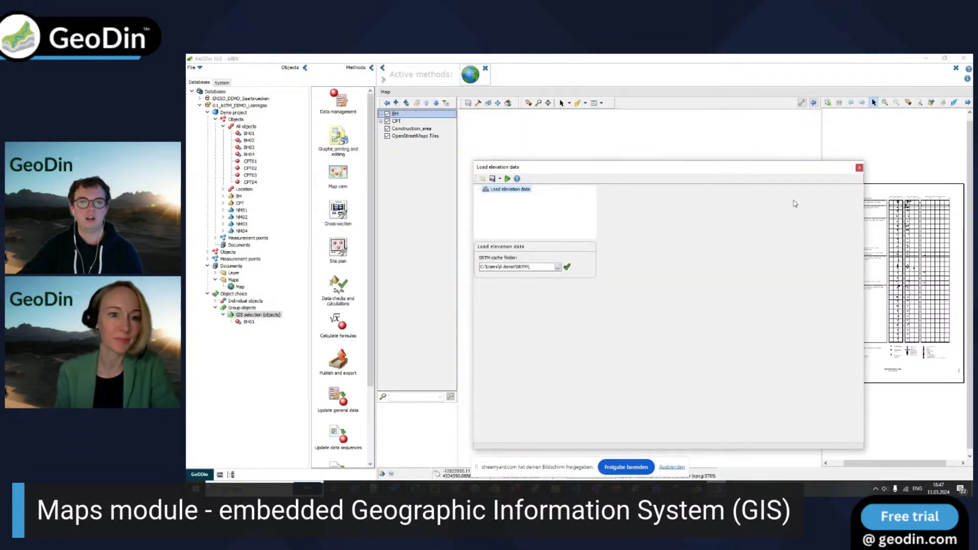
pyautogui.click(859, 167)
pyautogui.click(486, 69)
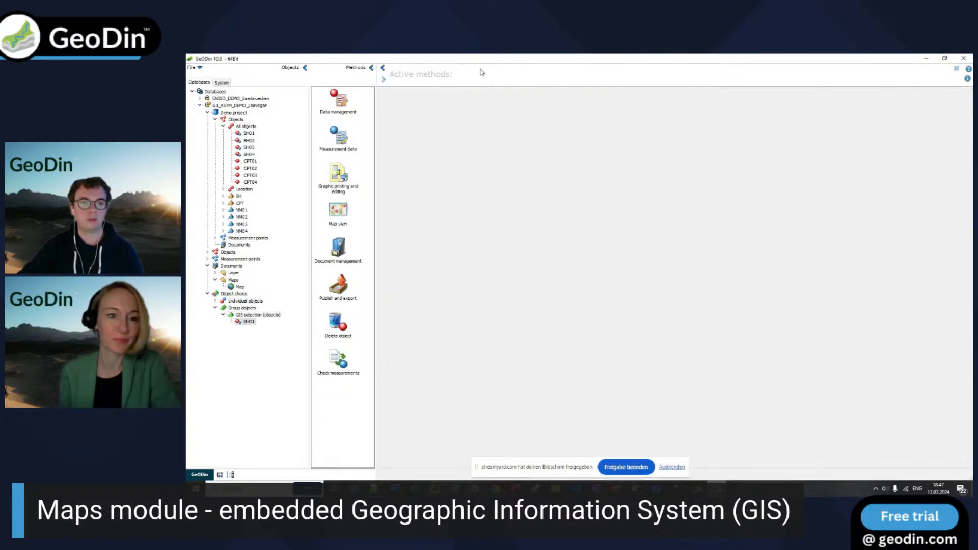
# Start a cross-section for all objects and draw a horizontal line of section between the upper and lower boreholes
pyautogui.click(247, 126)
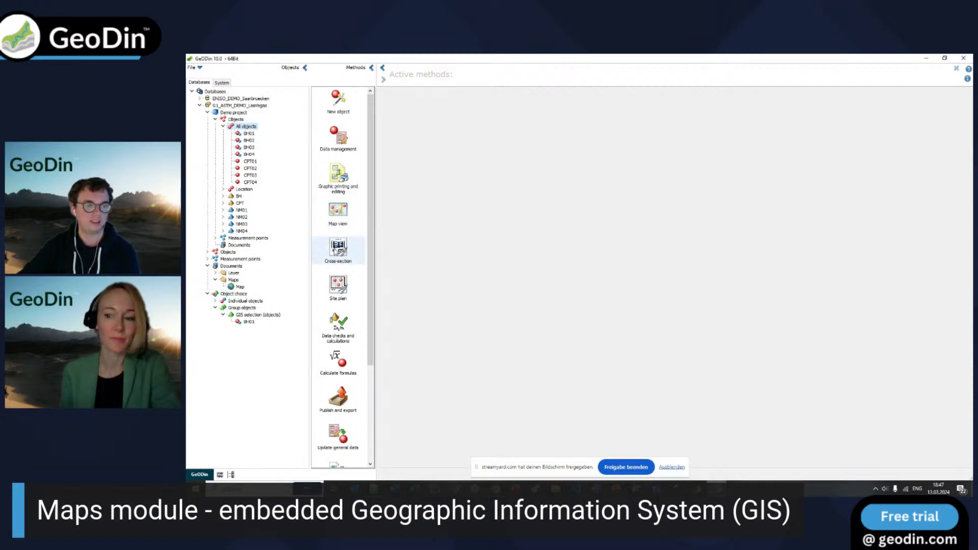
pyautogui.click(338, 248)
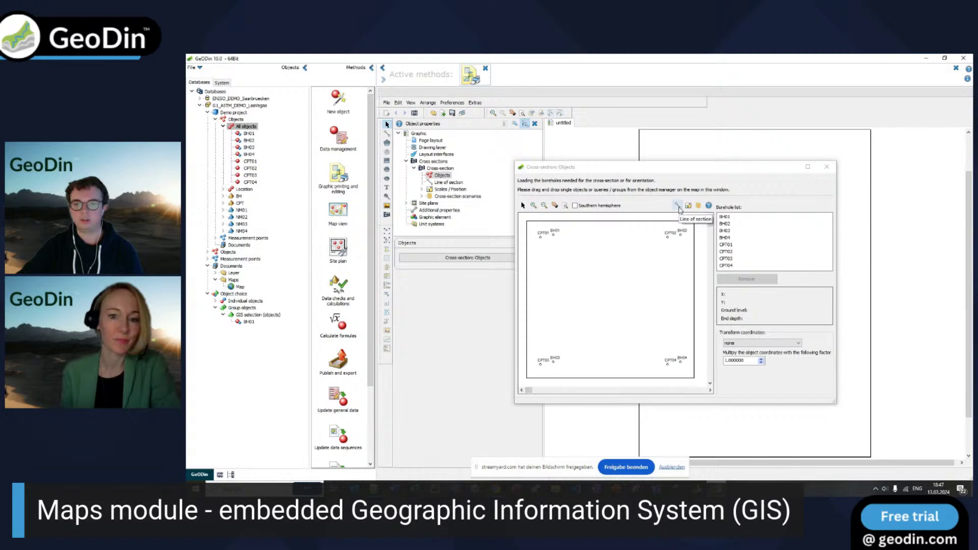
pyautogui.click(678, 207)
pyautogui.click(529, 298)
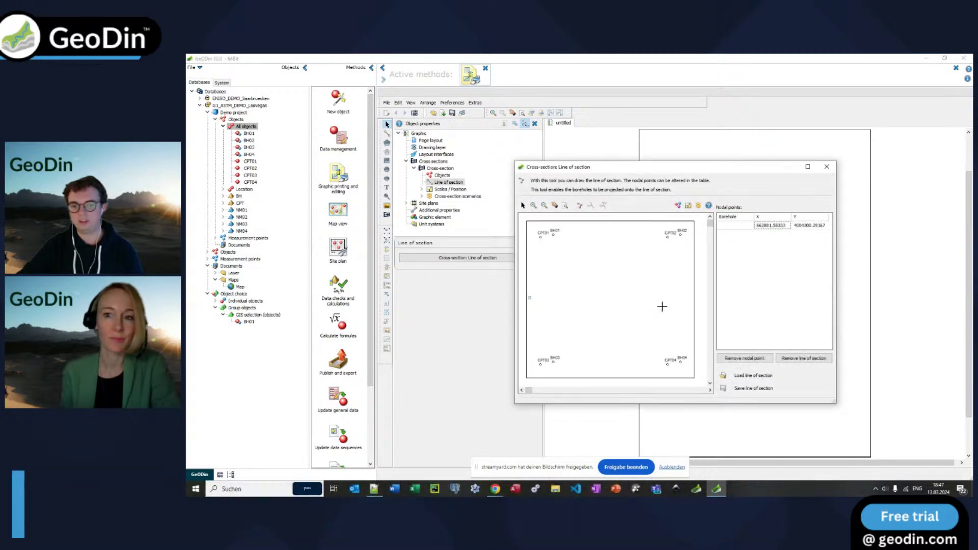
pyautogui.click(691, 297)
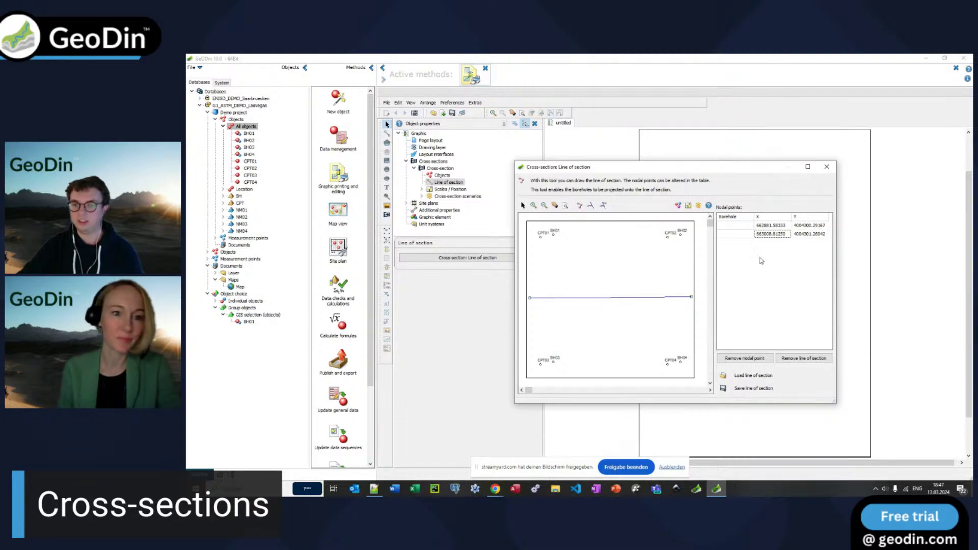
# Project boreholes BH03 and BH02 onto the line of section and close the section line window
pyautogui.click(553, 362)
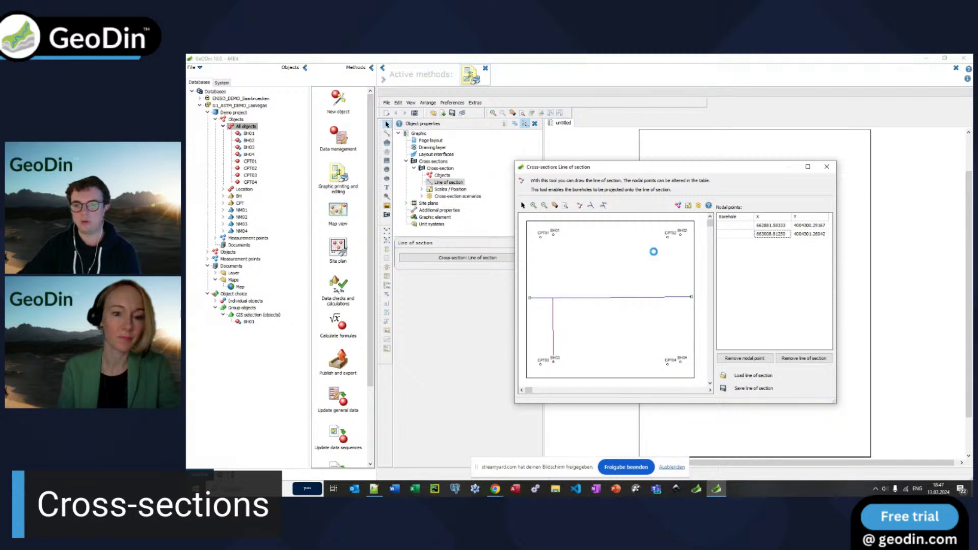
pyautogui.click(680, 234)
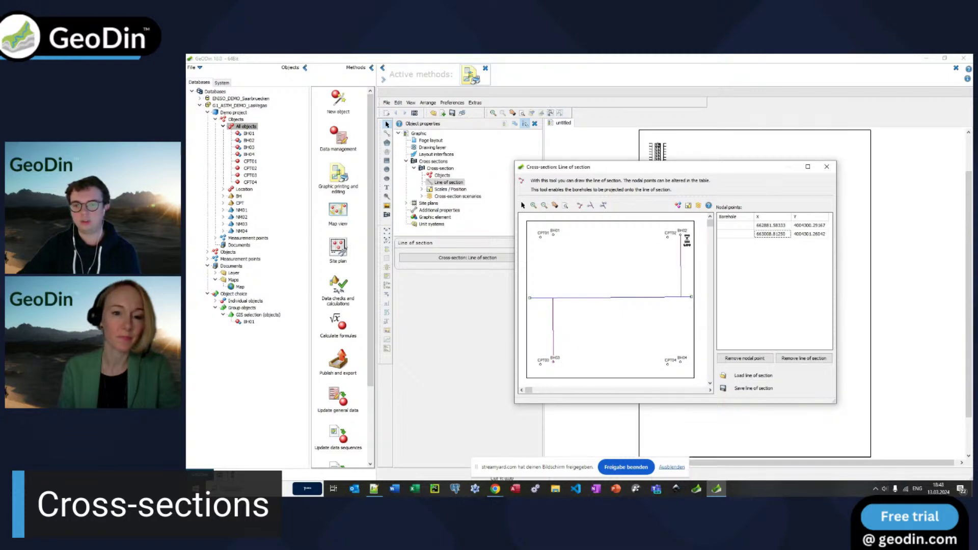
pyautogui.click(818, 173)
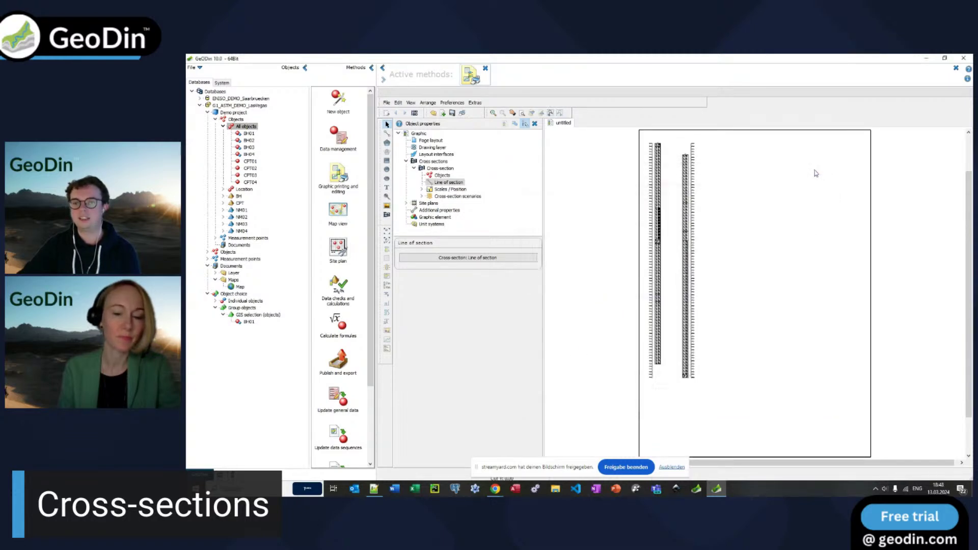
# Set the cross-section's vertical scale to 1:170
pyautogui.click(446, 190)
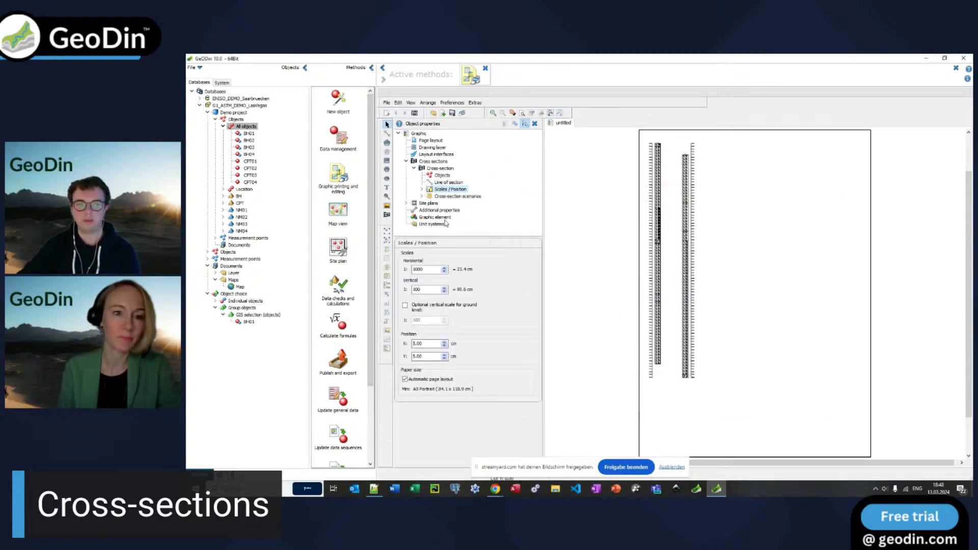
pyautogui.click(443, 287)
pyautogui.click(443, 287)
pyautogui.click(443, 287)
pyautogui.click(443, 287)
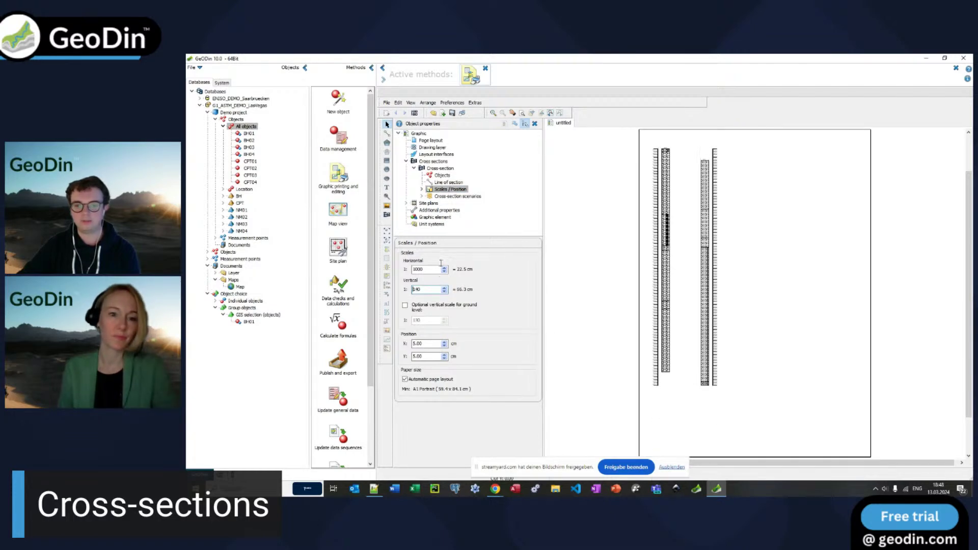
pyautogui.click(444, 288)
pyautogui.click(444, 287)
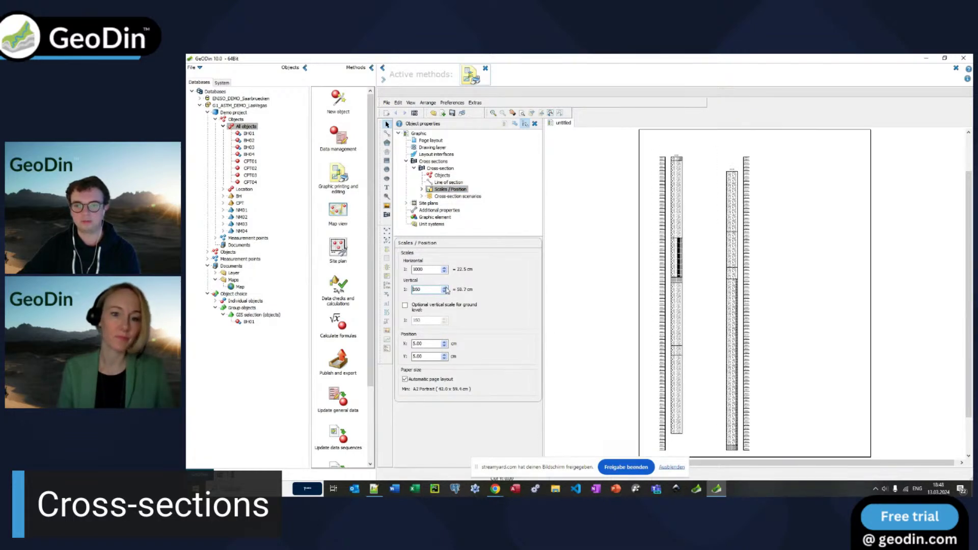
pyautogui.click(445, 288)
# Set the cross-section's horizontal scale to 1:700 and collapse the object tree and methods list to enlarge the drawing area
pyautogui.click(444, 268)
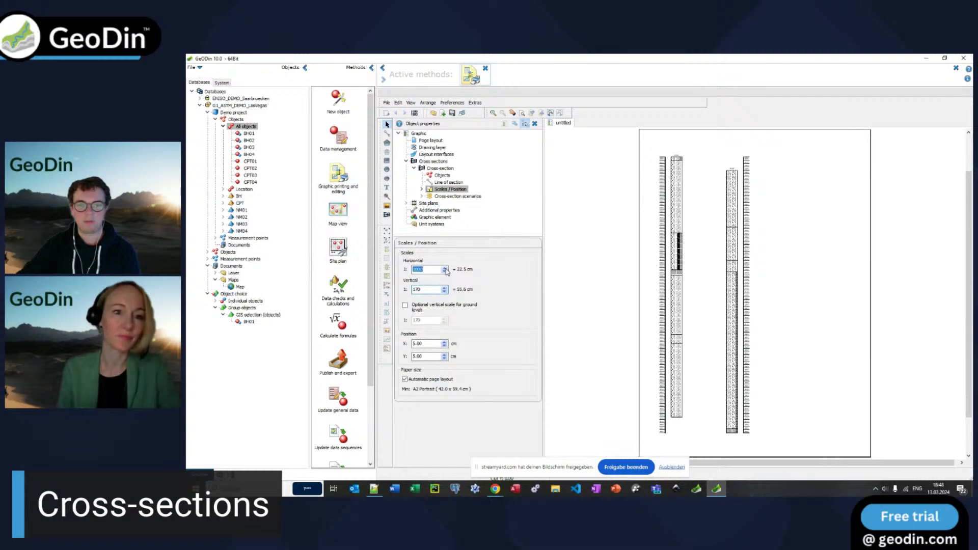
pyautogui.click(445, 268)
pyautogui.click(444, 272)
pyautogui.click(444, 271)
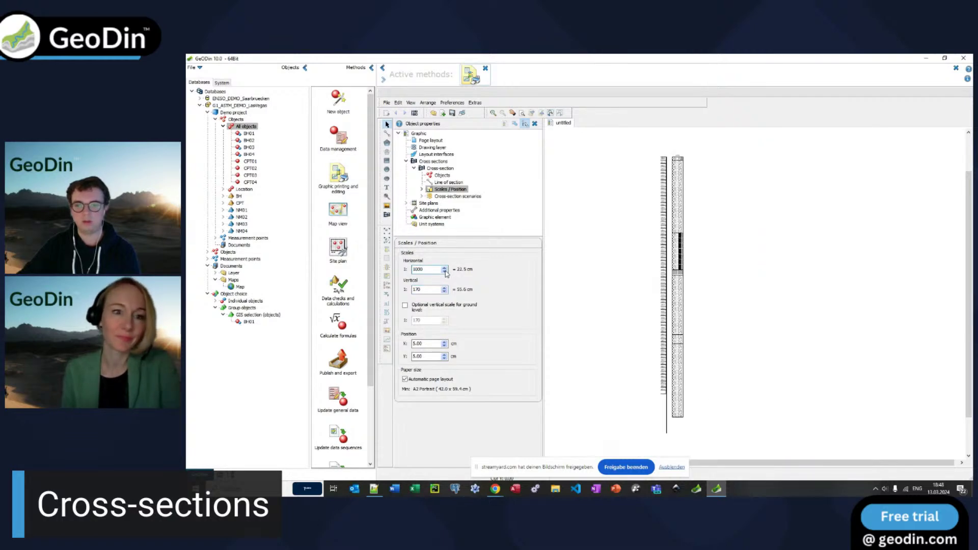
pyautogui.click(445, 271)
pyautogui.click(444, 271)
pyautogui.click(444, 271)
pyautogui.click(382, 70)
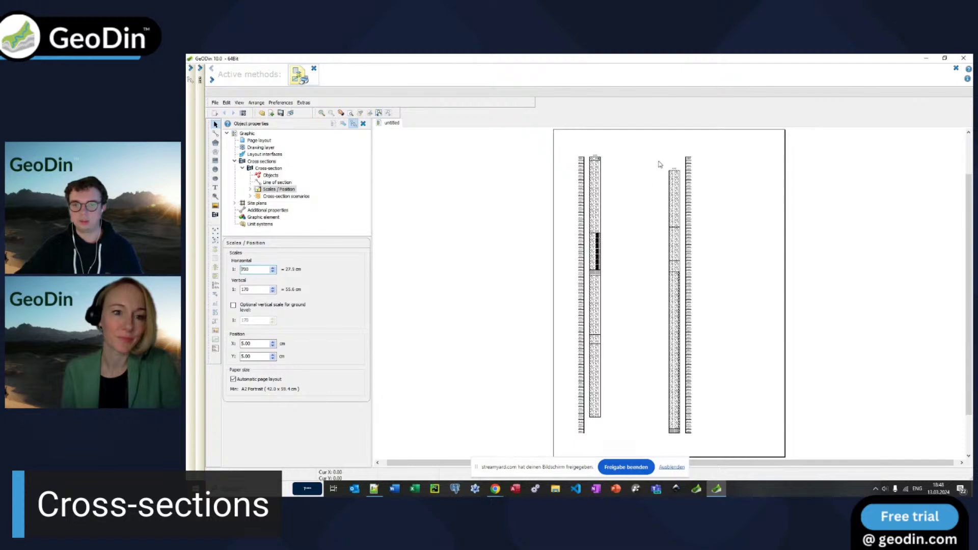
# Join the upper dotted layers of the two boreholes, from their tops down to the hatched layer's level, accepting the dotted fill
pyautogui.scroll(3, 658, 160)
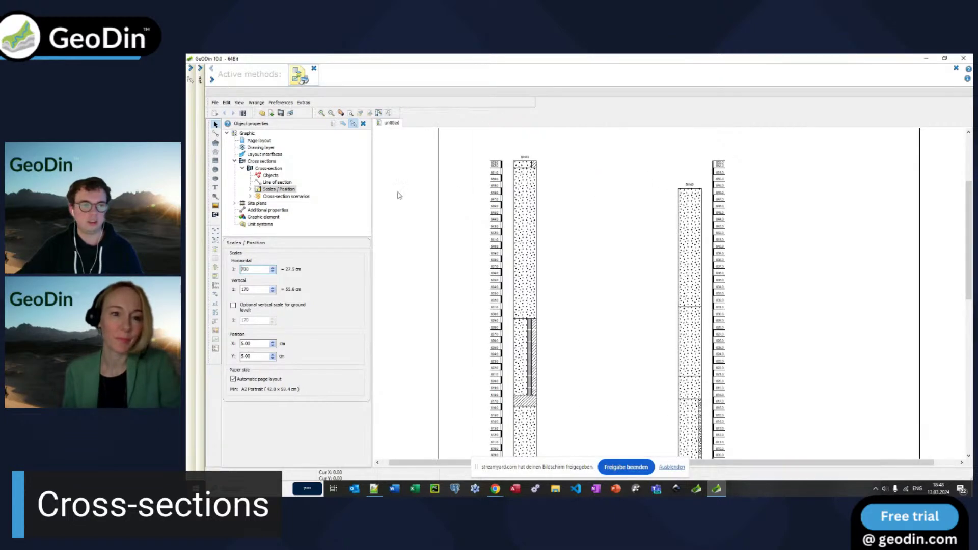
pyautogui.click(215, 216)
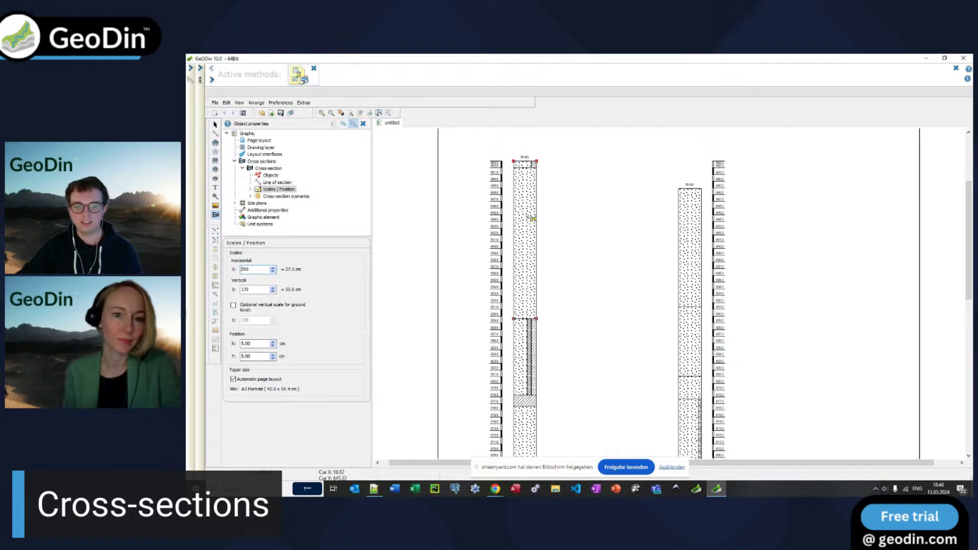
pyautogui.click(532, 326)
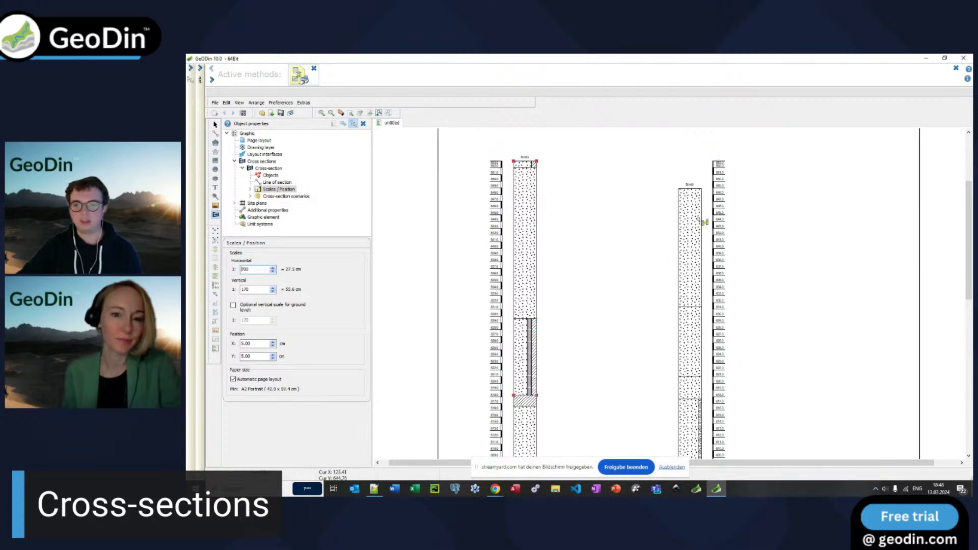
pyautogui.click(695, 357)
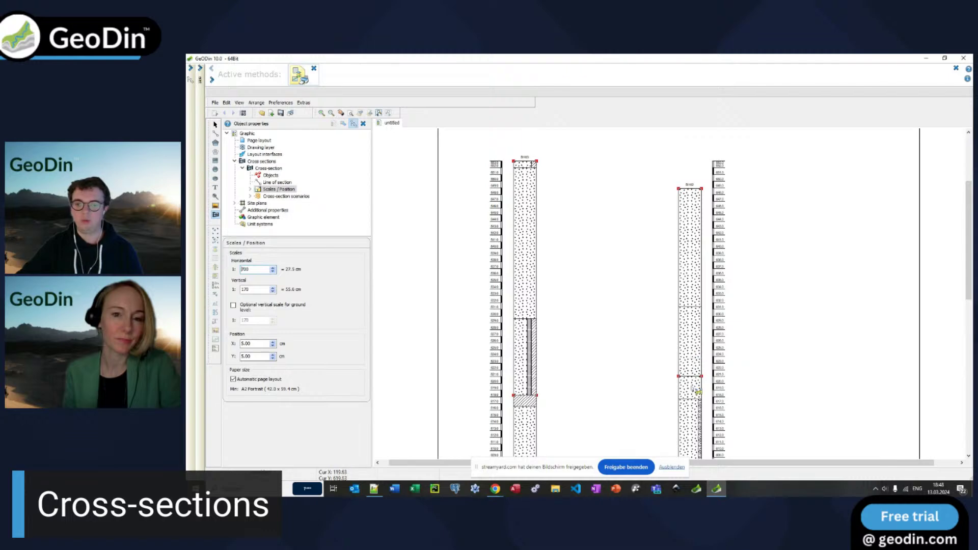
pyautogui.rightClick(686, 270)
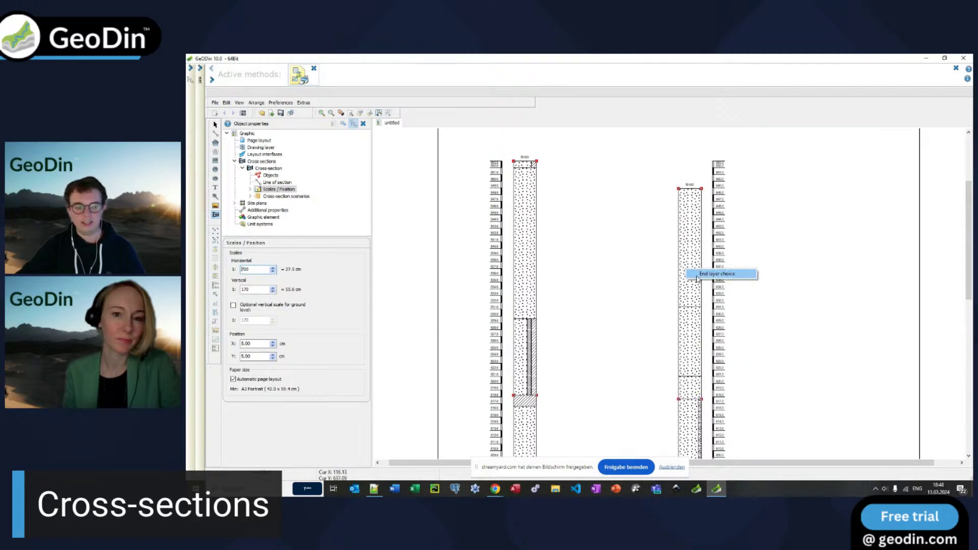
pyautogui.click(713, 274)
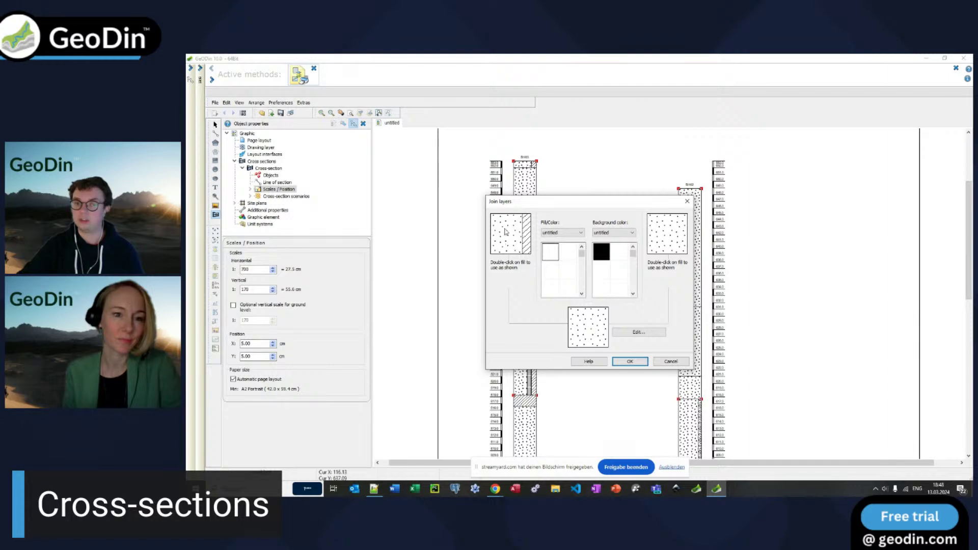
pyautogui.click(630, 361)
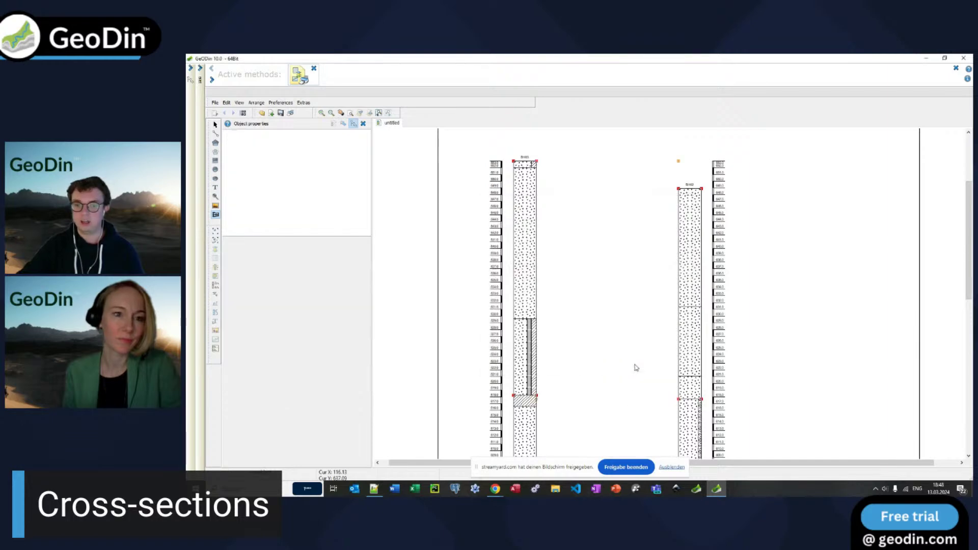
# Join the dotted layers below the thin hatched layer across both boreholes, accepting the dotted fill so a wedge remains between the joined areas
pyautogui.scroll(-2, 635, 361)
pyautogui.scroll(-8, 635, 361)
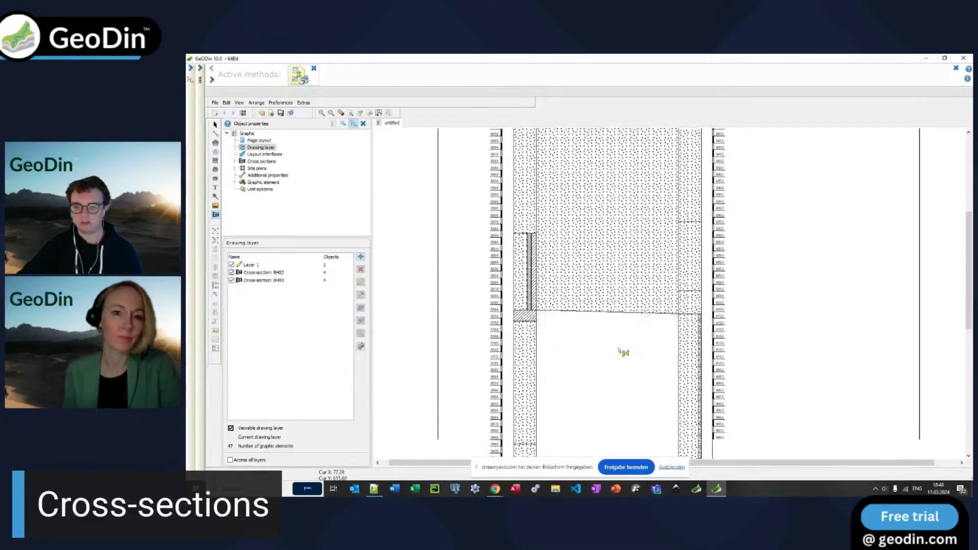
pyautogui.scroll(-1, 595, 350)
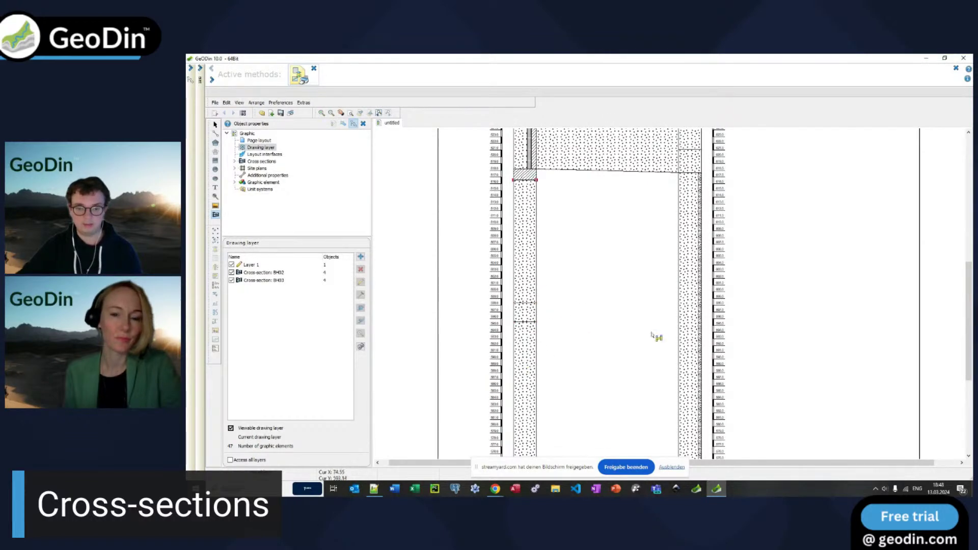
pyautogui.click(700, 320)
pyautogui.rightClick(702, 321)
pyautogui.click(704, 321)
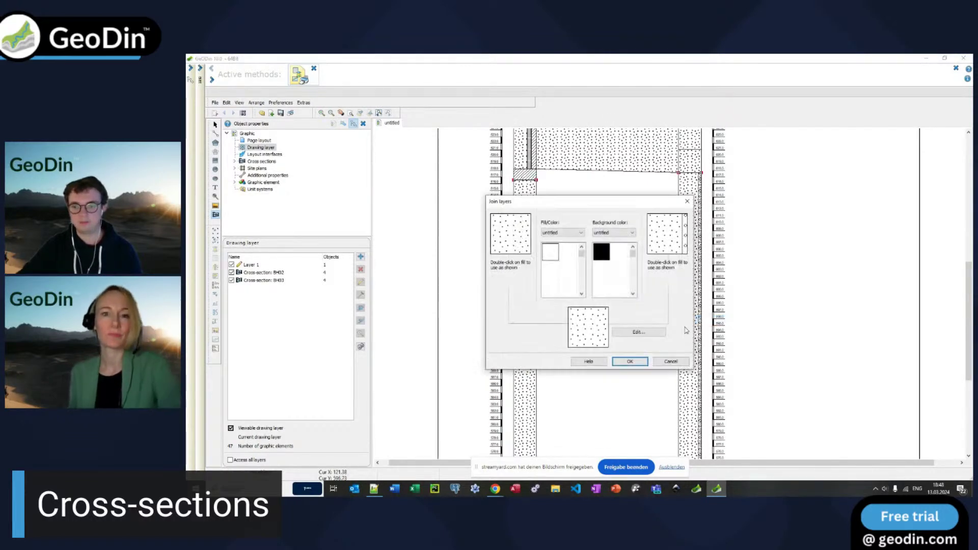
pyautogui.click(630, 360)
pyautogui.scroll(3, 608, 305)
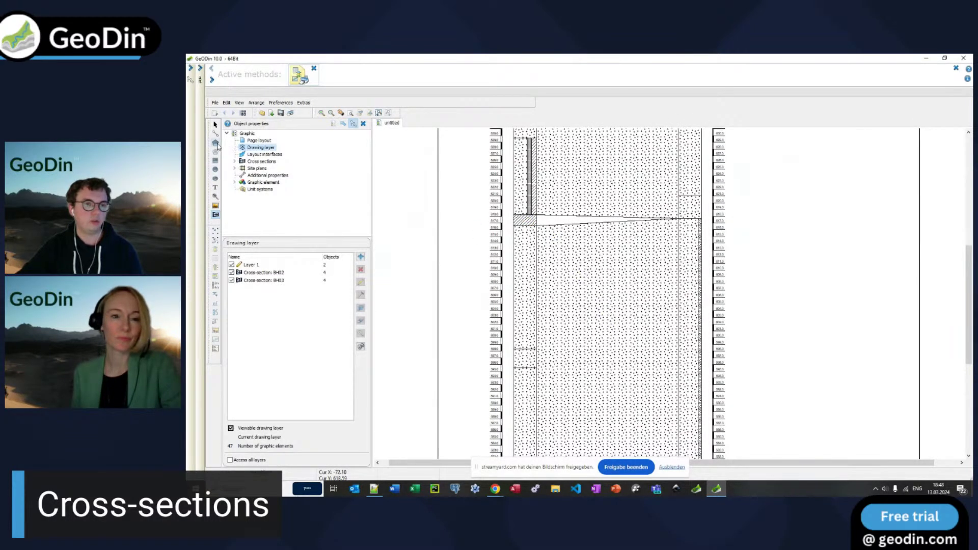
pyautogui.scroll(3, 560, 287)
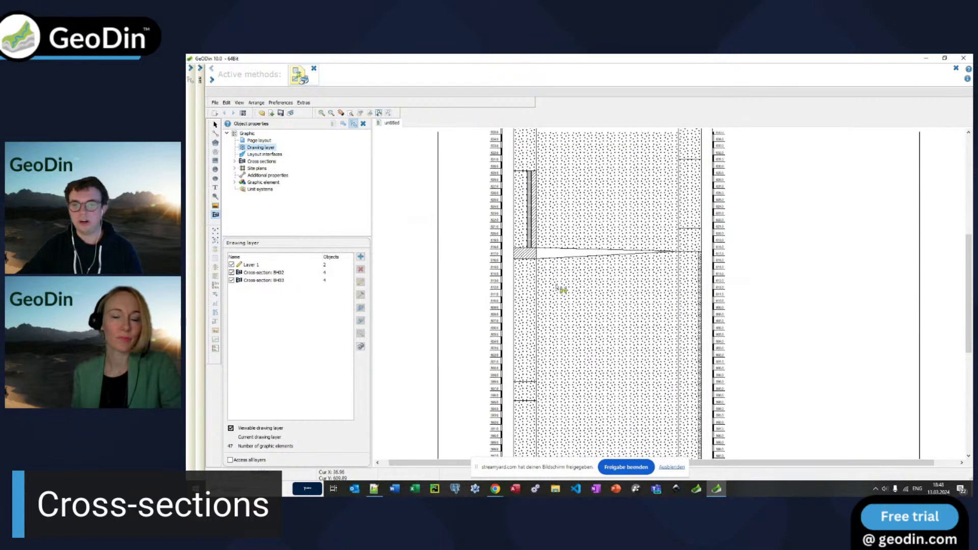
pyautogui.scroll(-5, 560, 287)
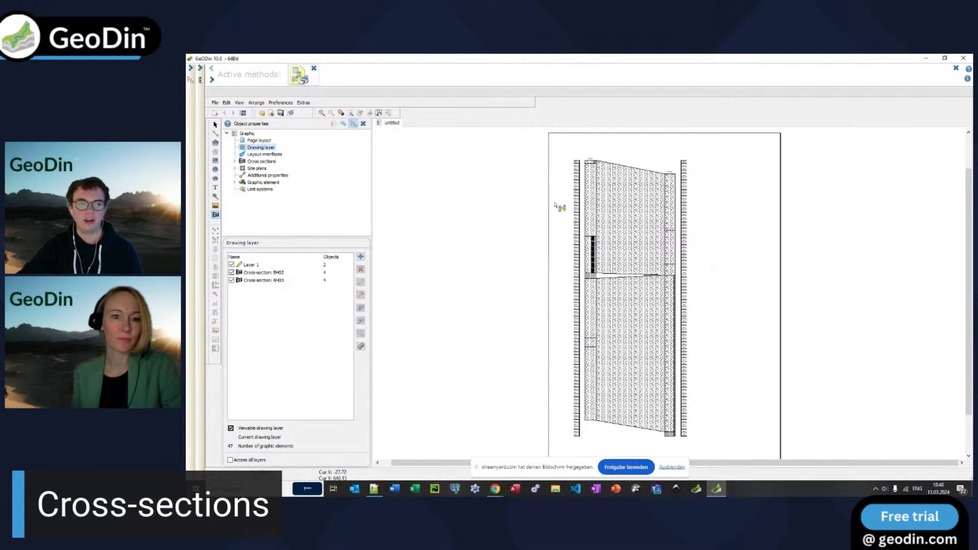
# Close the cross-section graphic without saving its changes and bring back the object tree and methods list
pyautogui.click(314, 71)
pyautogui.click(709, 351)
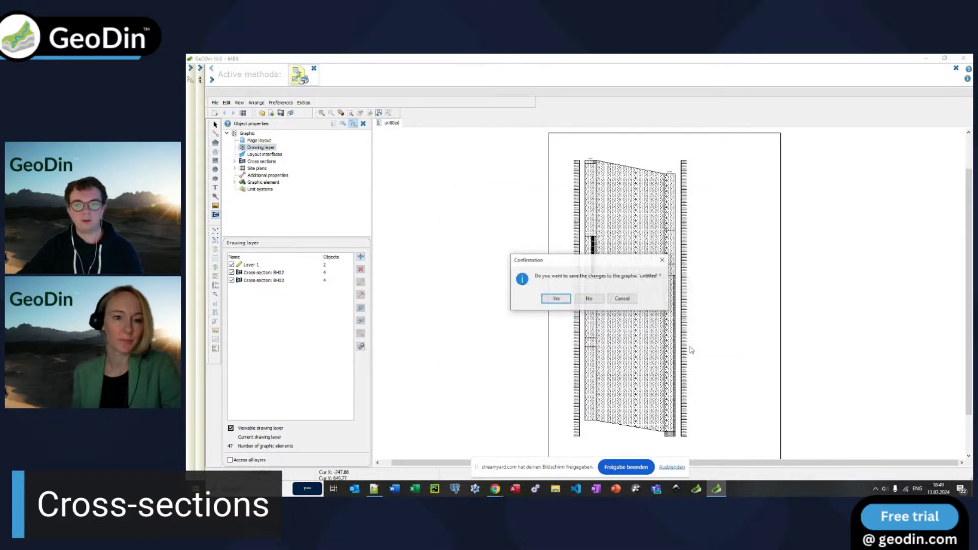
pyautogui.click(601, 302)
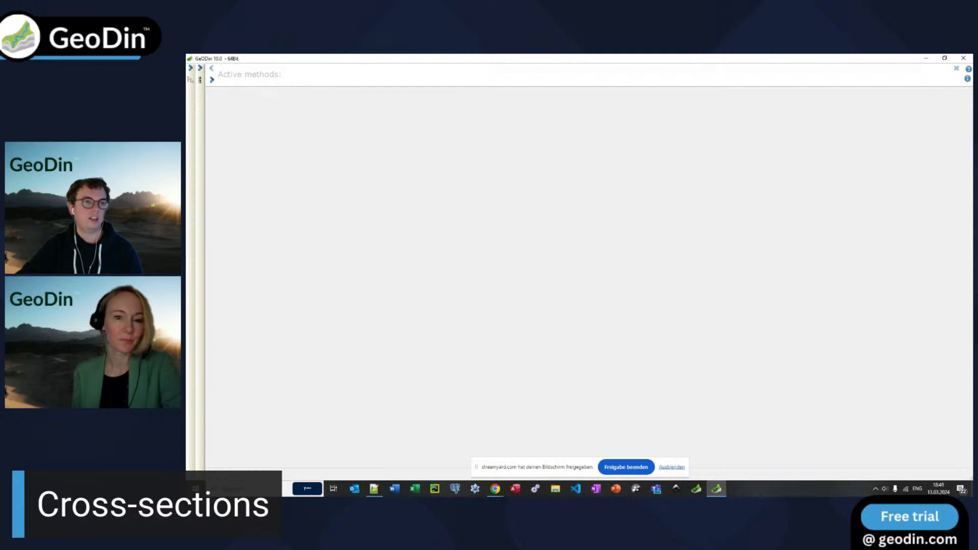
pyautogui.click(192, 68)
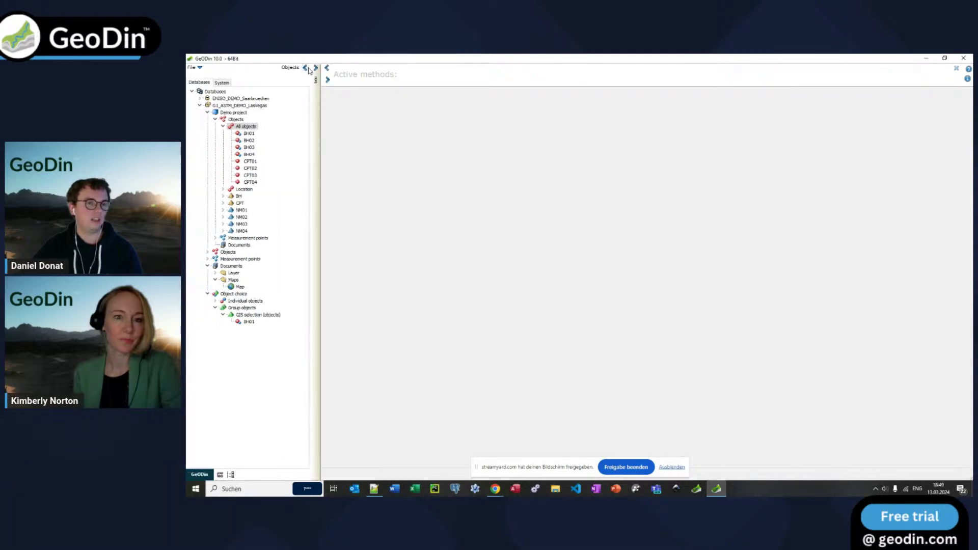
pyautogui.click(314, 69)
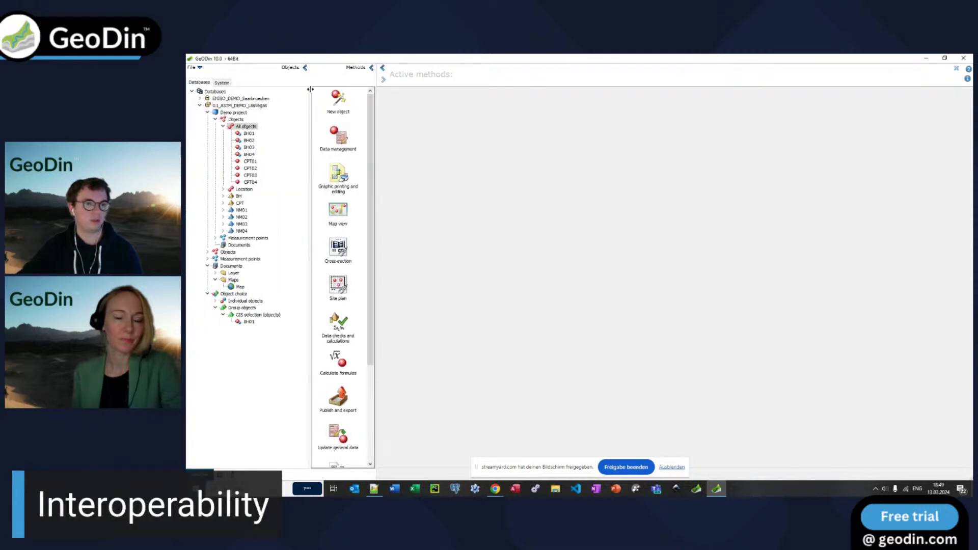
# Postpone the update notification and show the Atterberg limits measurement data of borehole BH01
pyautogui.click(236, 119)
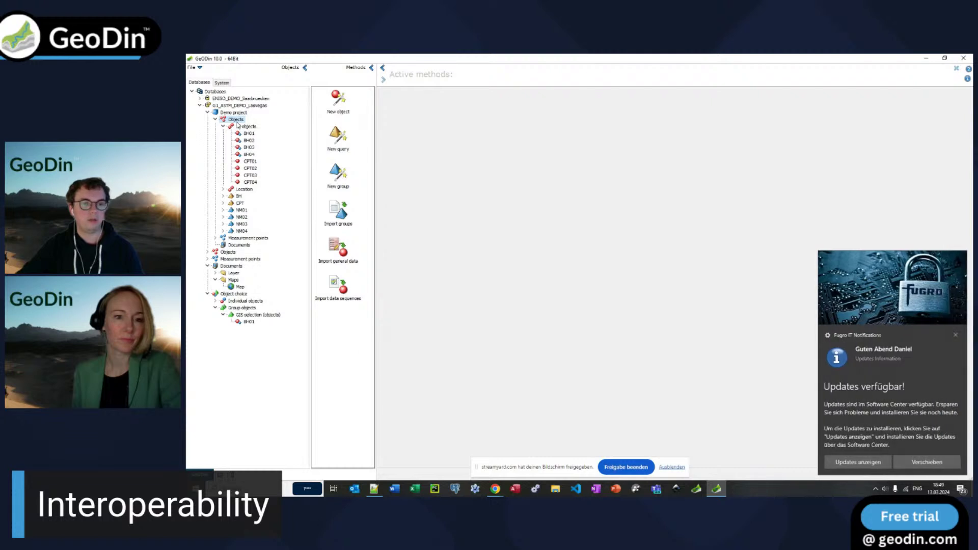
pyautogui.click(926, 462)
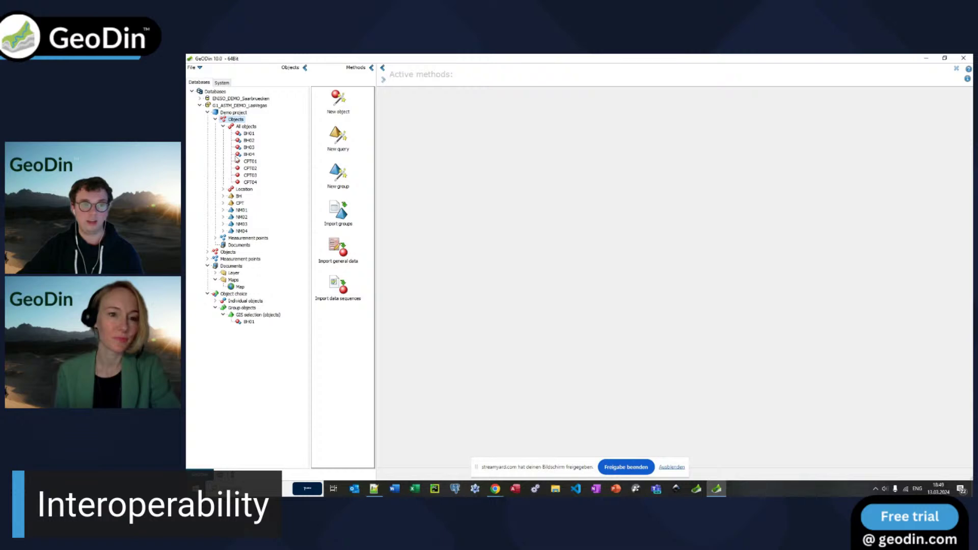
pyautogui.click(247, 141)
pyautogui.click(334, 142)
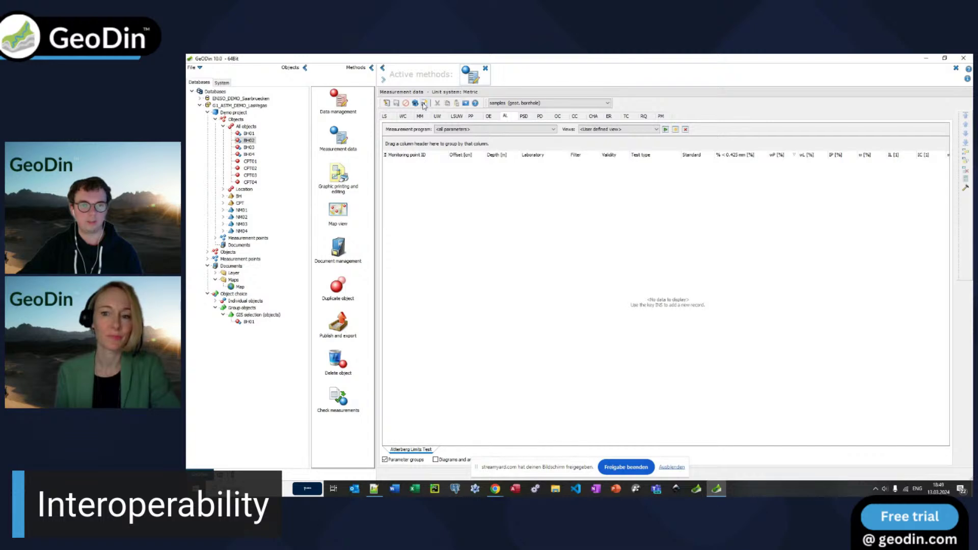
pyautogui.keyDown('ctrl'); pyautogui.click(249, 133); pyautogui.keyUp('ctrl')
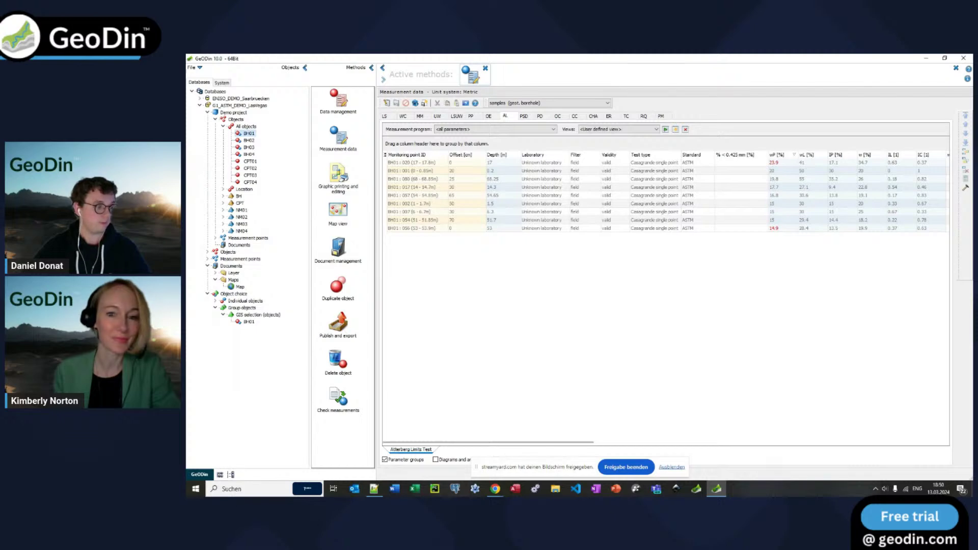
pyautogui.hotkey('alt', 'Tab')
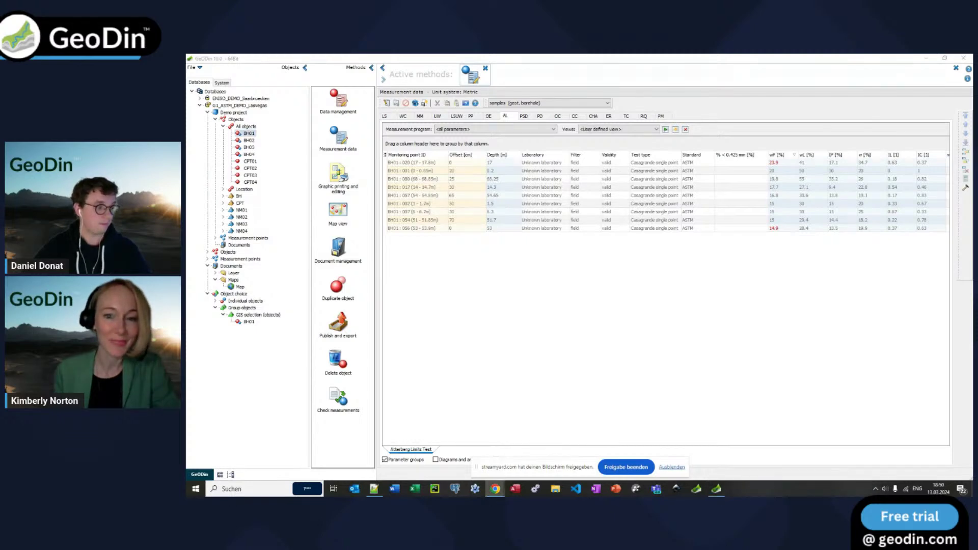